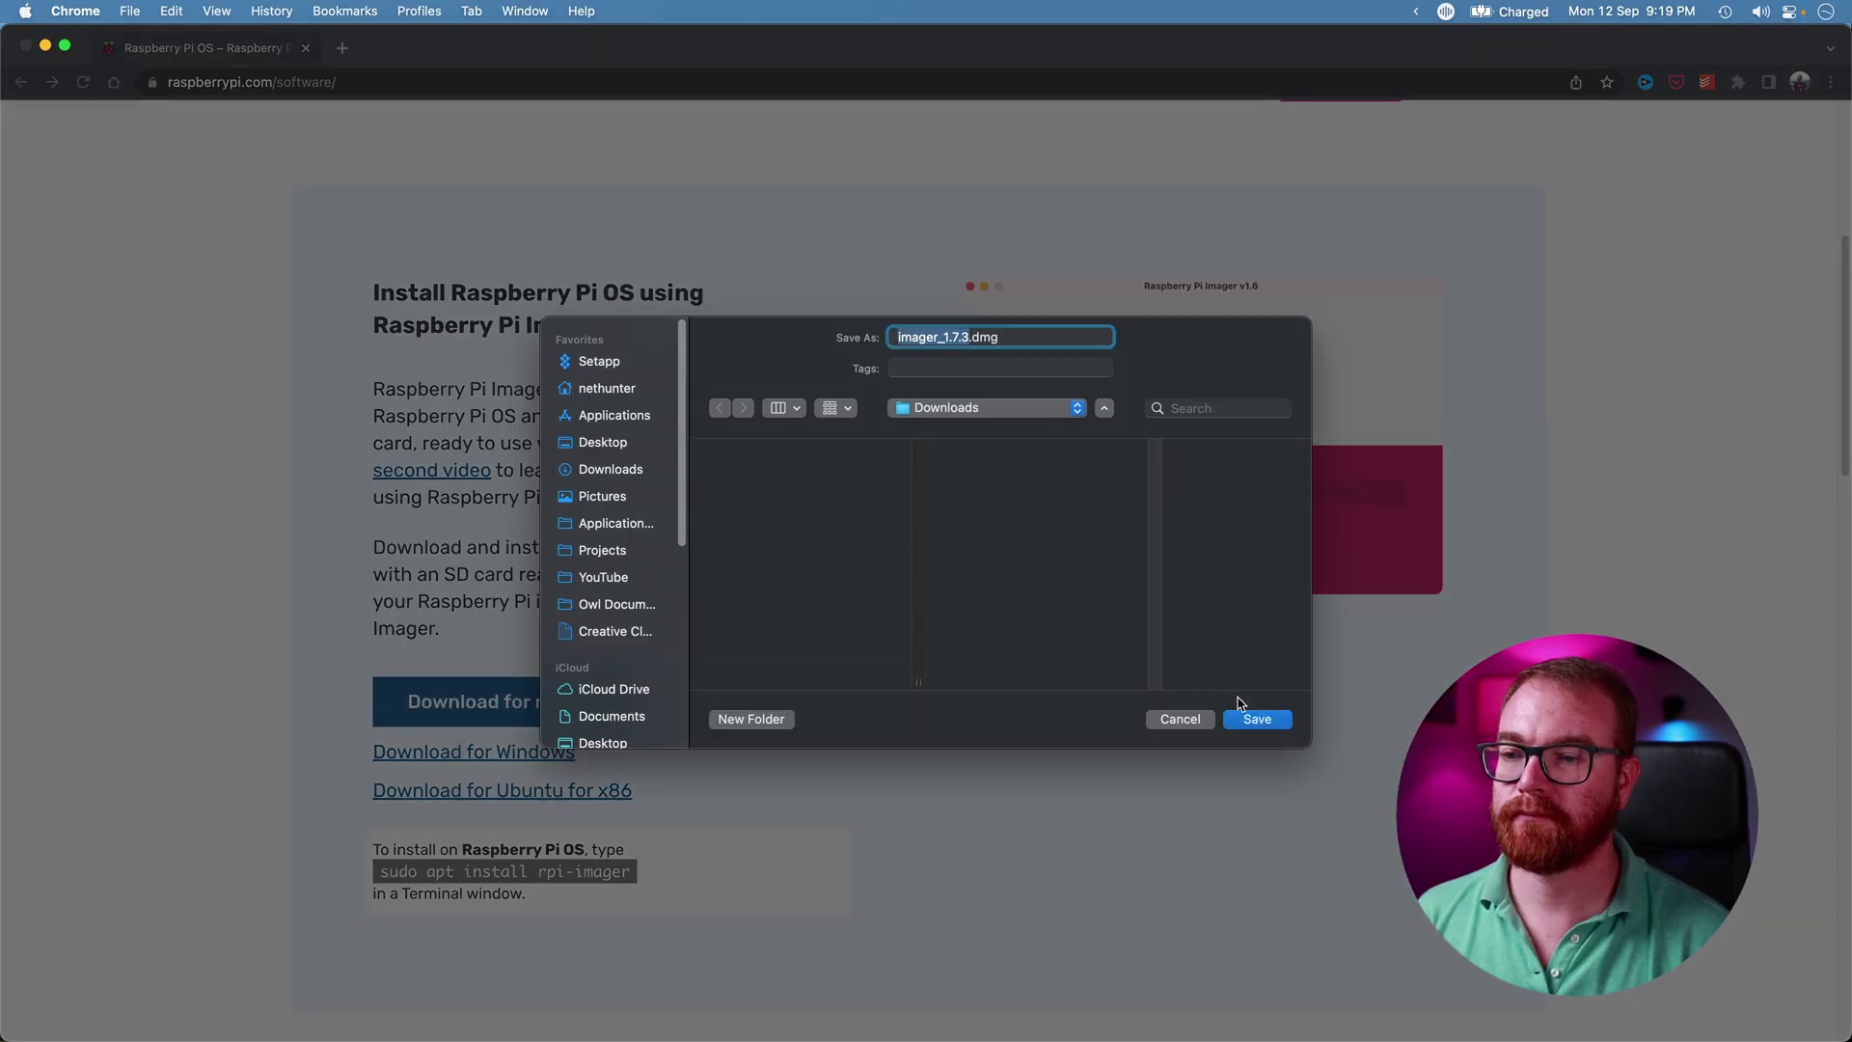
Save the Raspberry Pi Imager installer for macOS to the Downloads folder.
click(1245, 711)
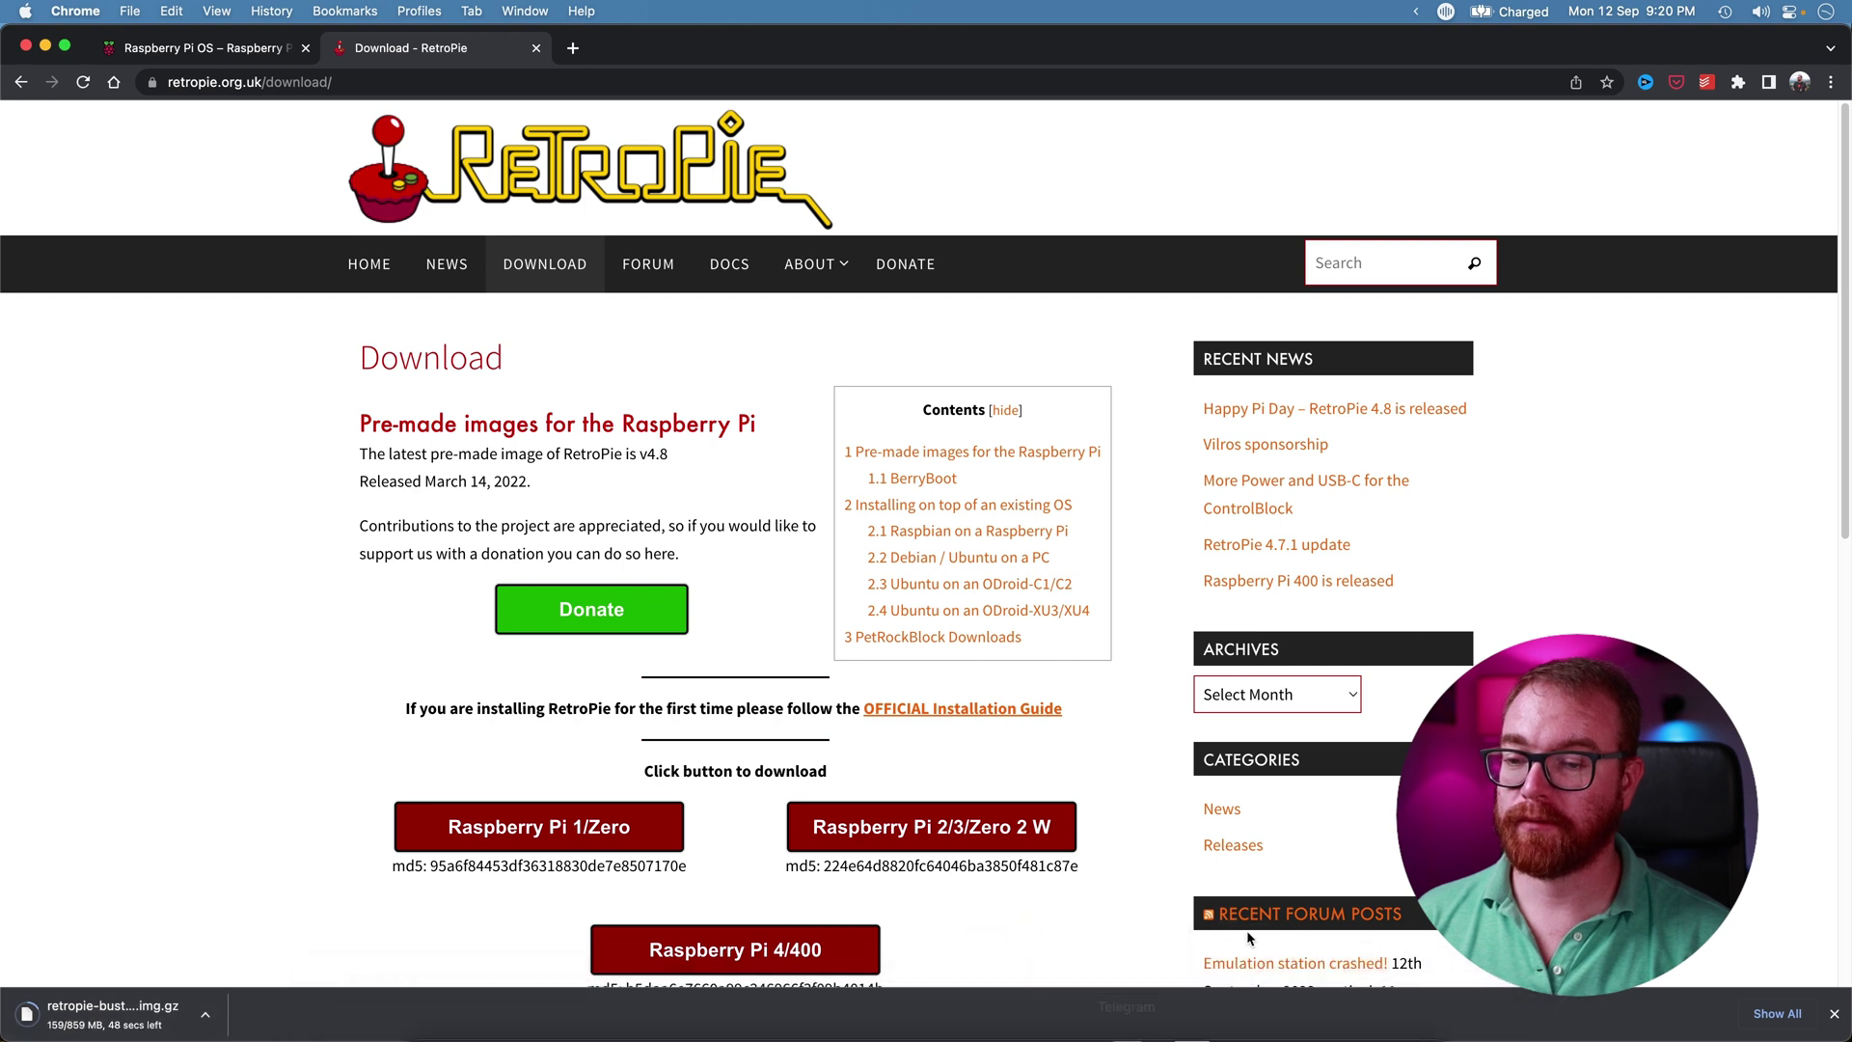
In Raspberry Pi Imager, select the downloaded RetroPie .img.gz as a custom image.
mouse_move(1298, 1036)
click(1273, 993)
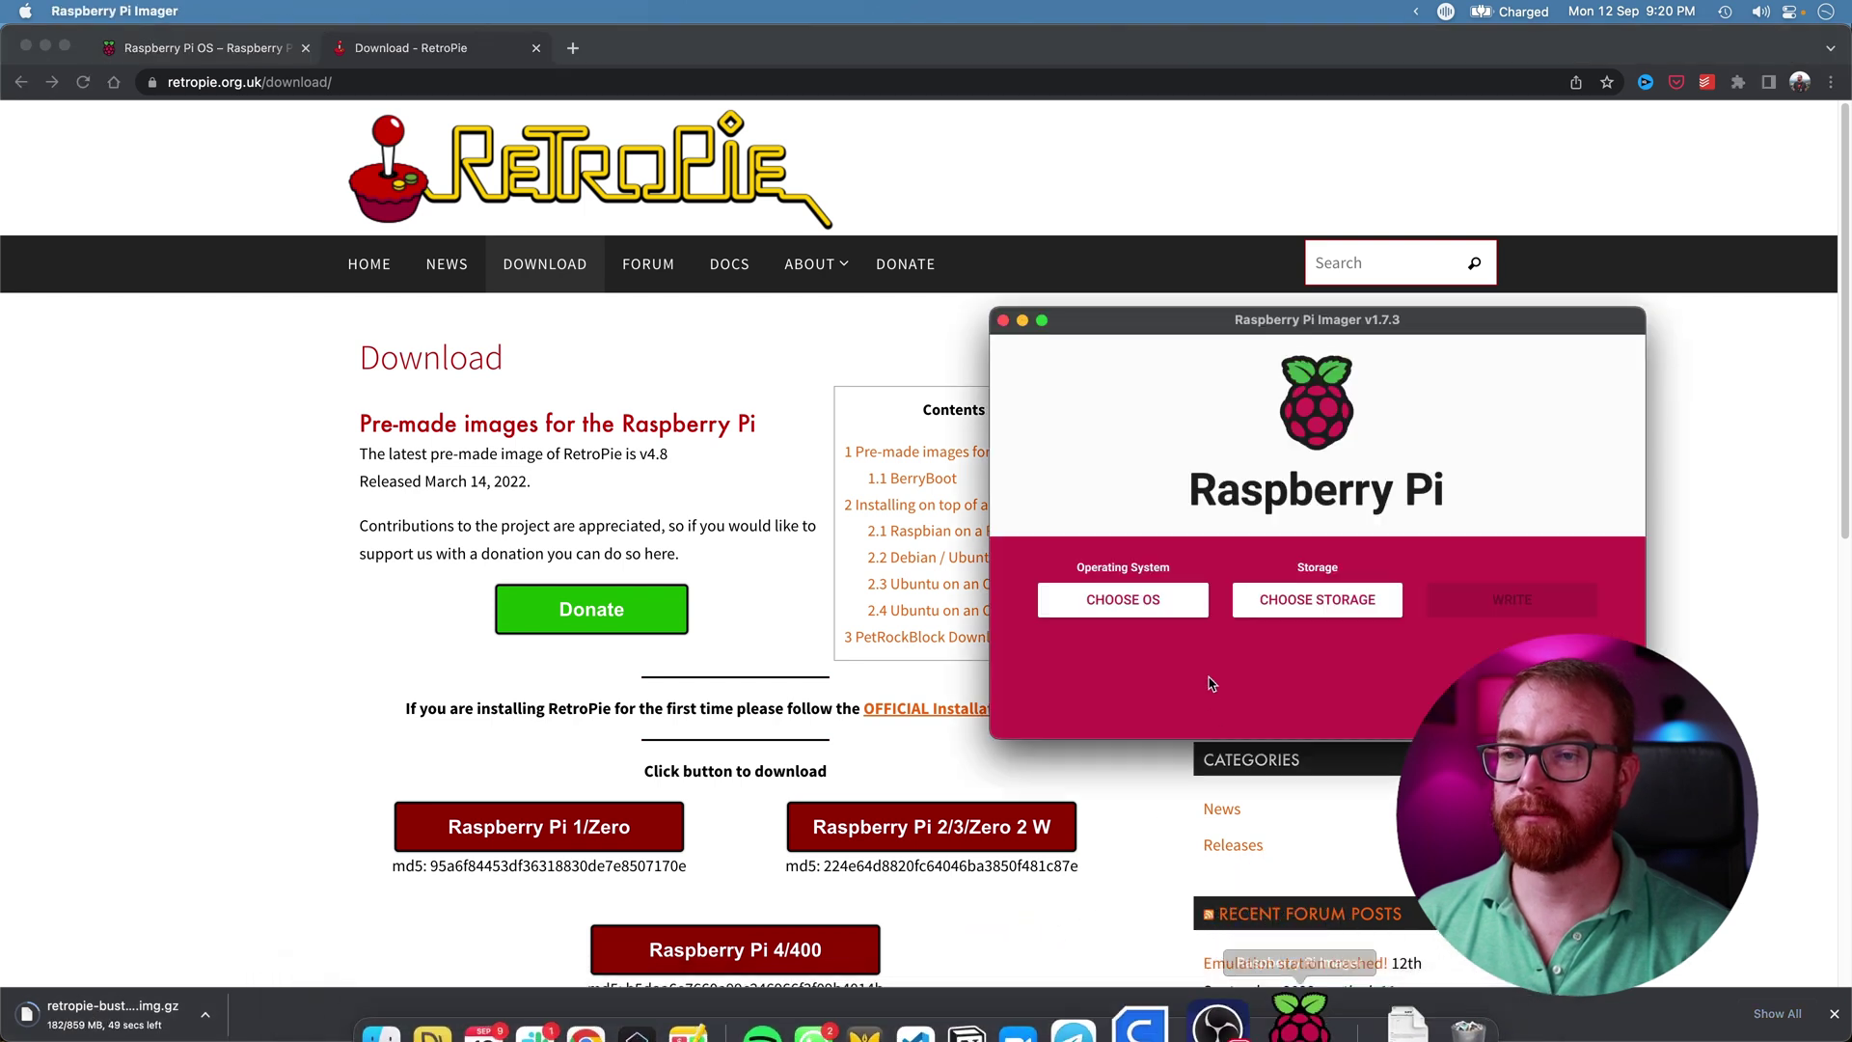
click(1135, 597)
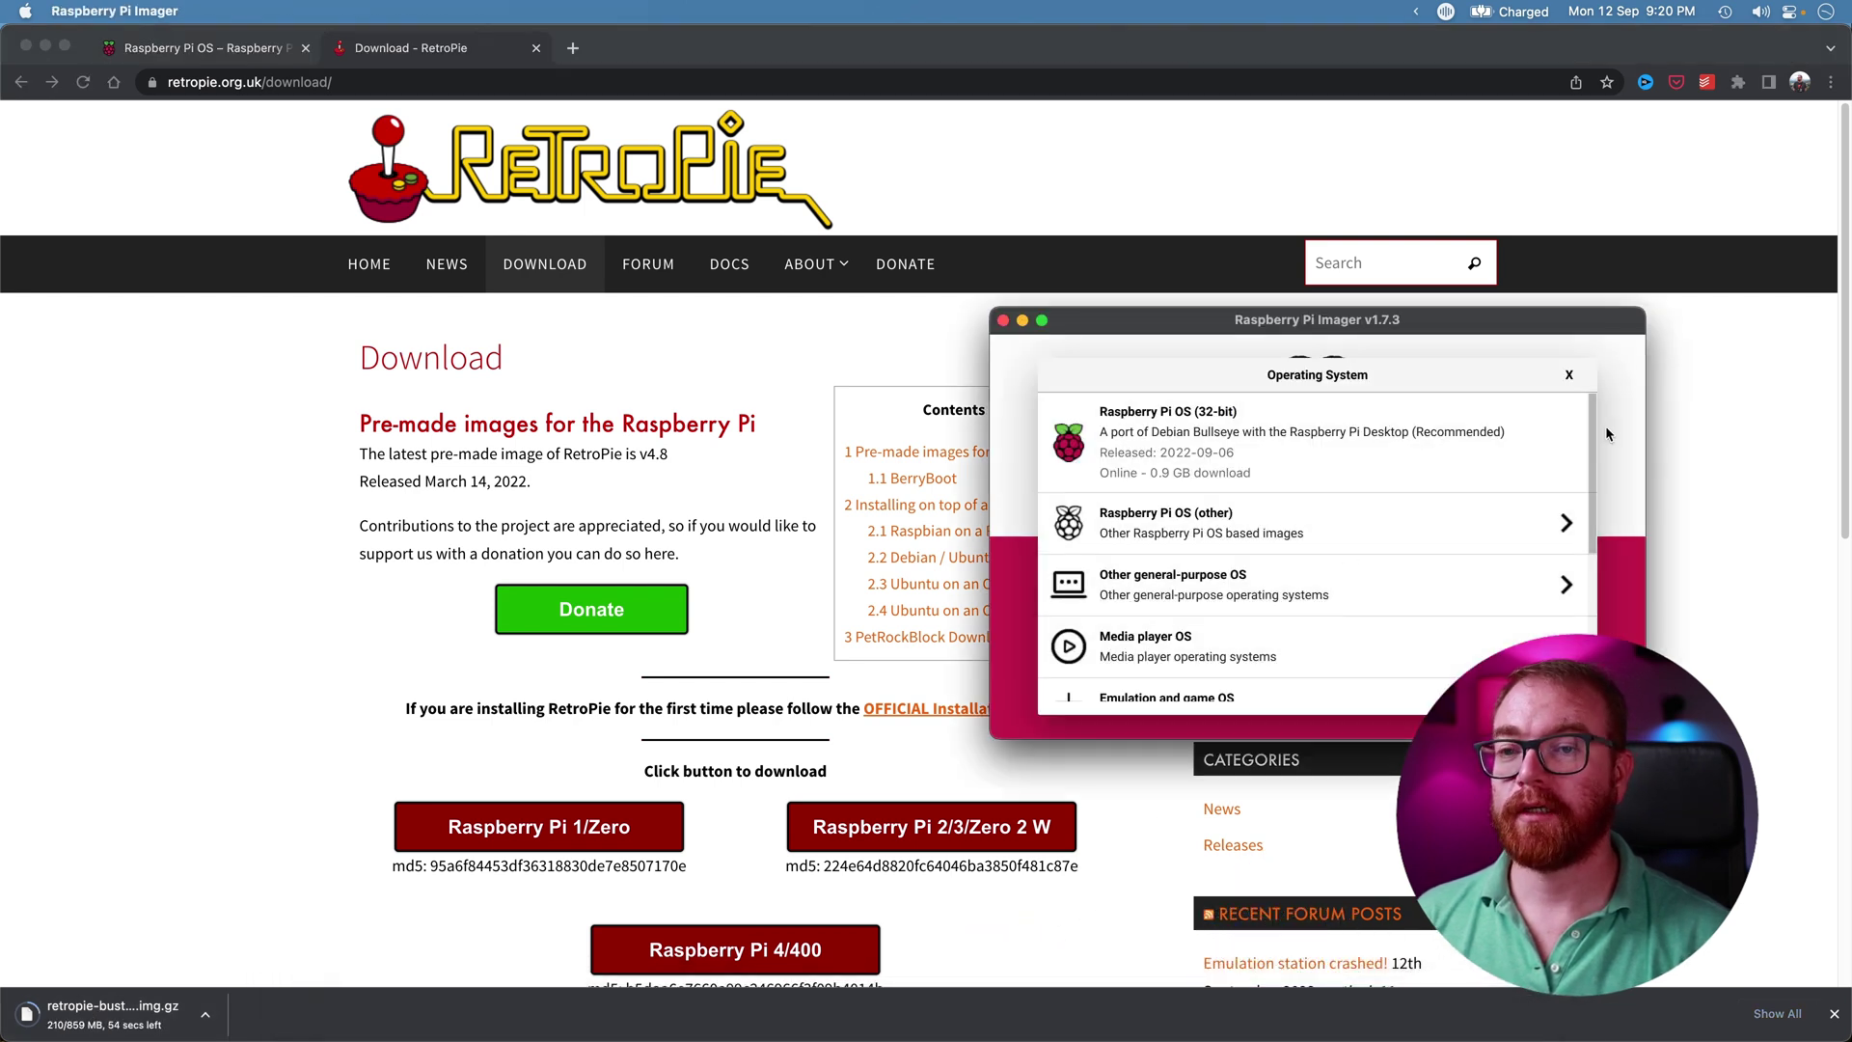
scroll(1595, 432, down, 5)
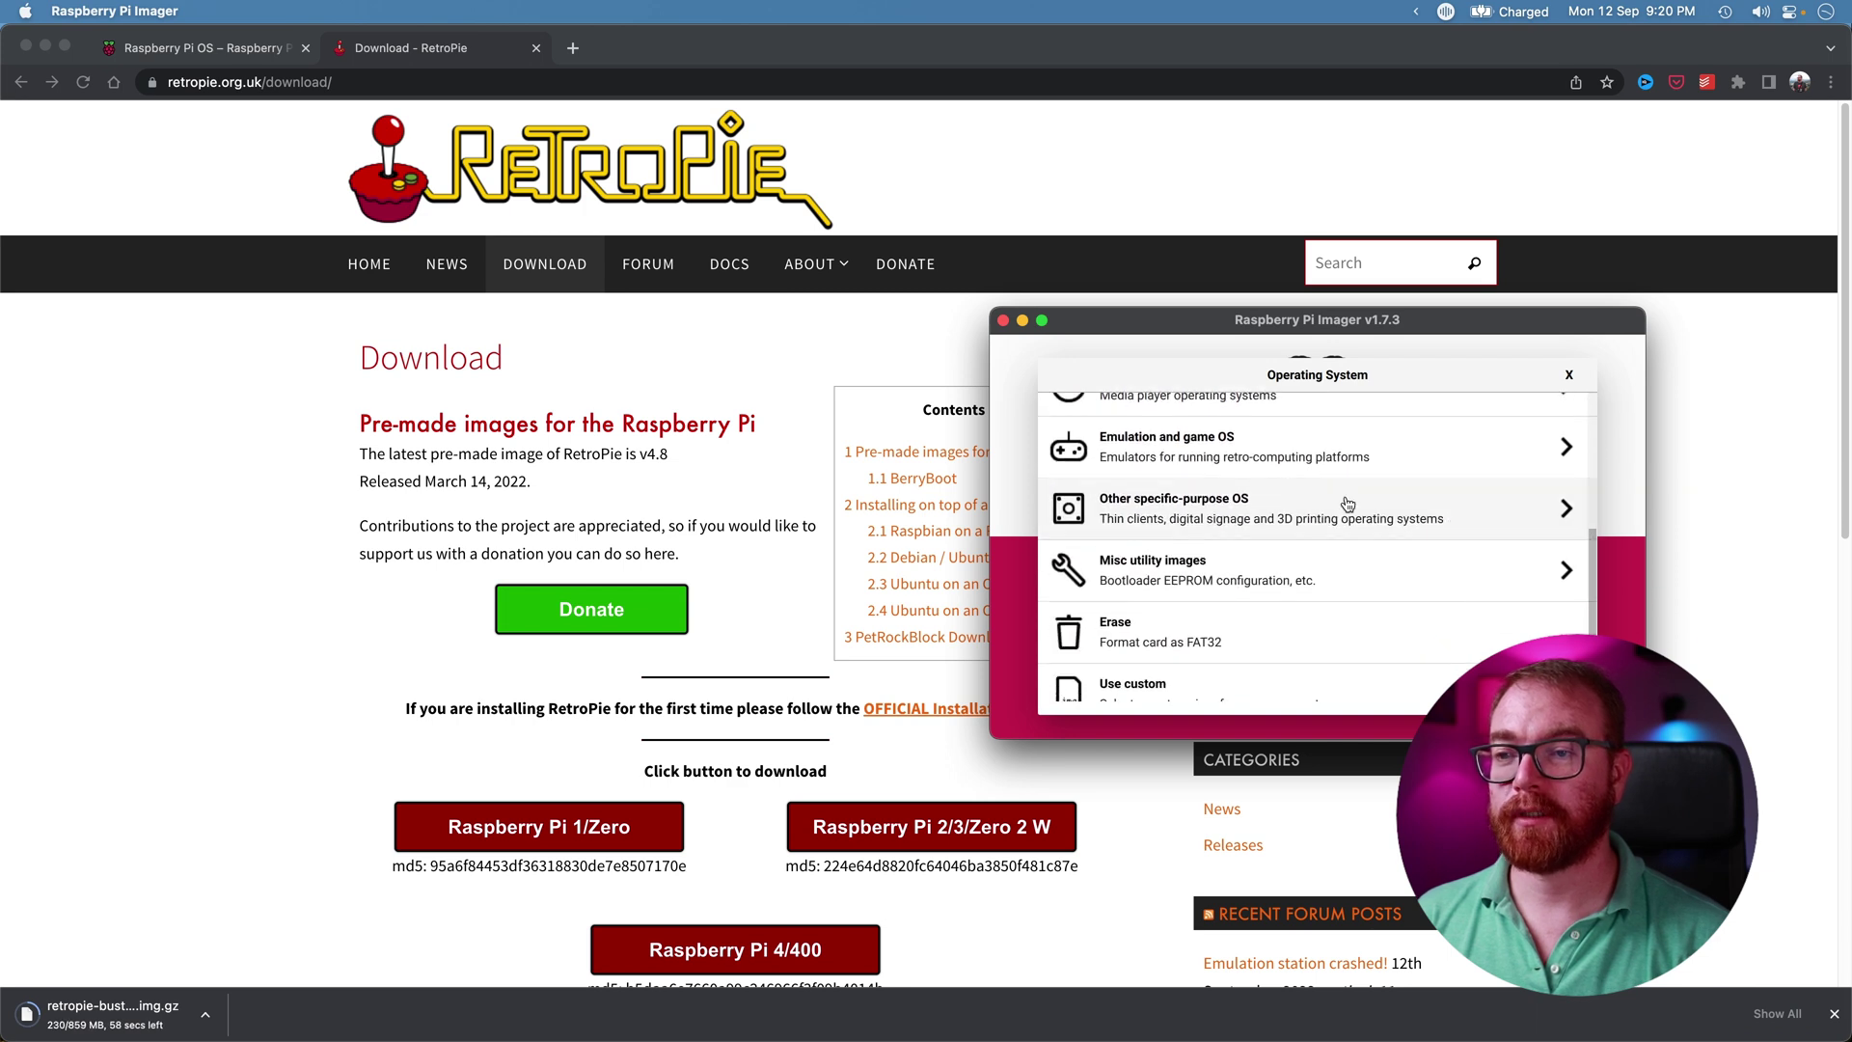
click(1234, 466)
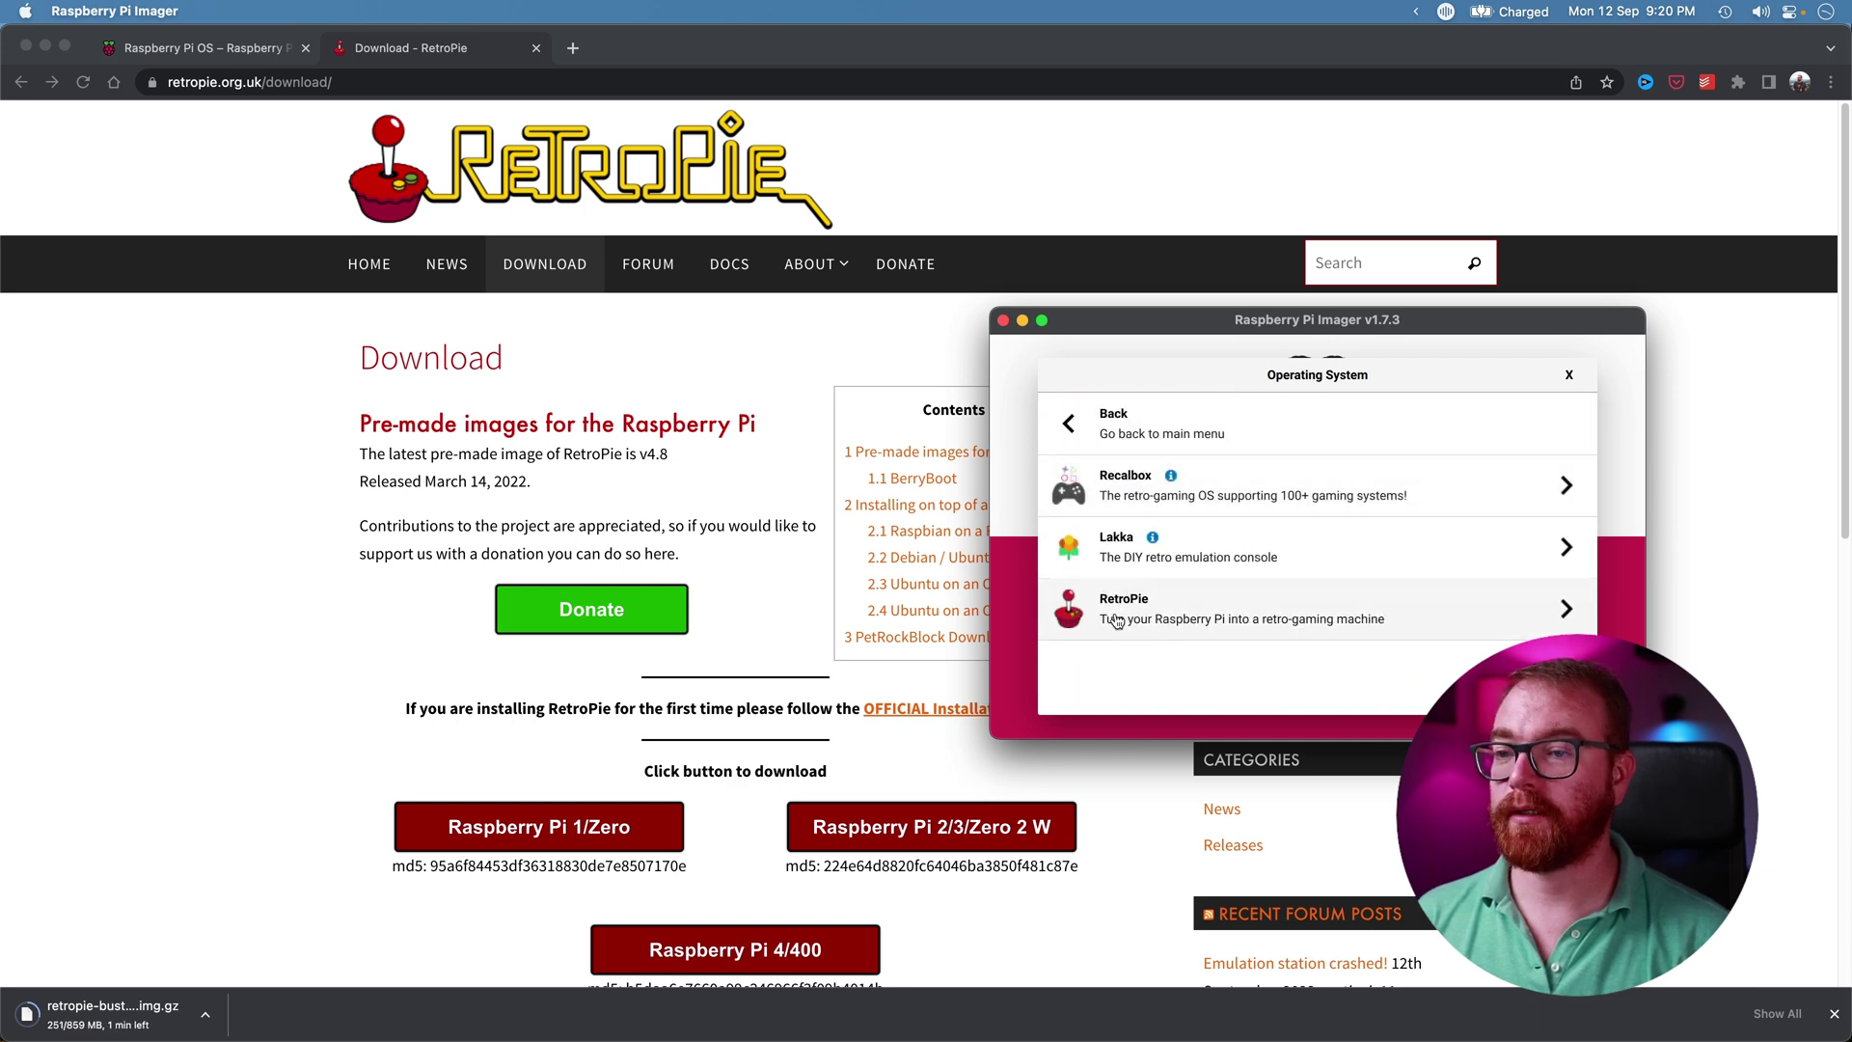
click(1070, 431)
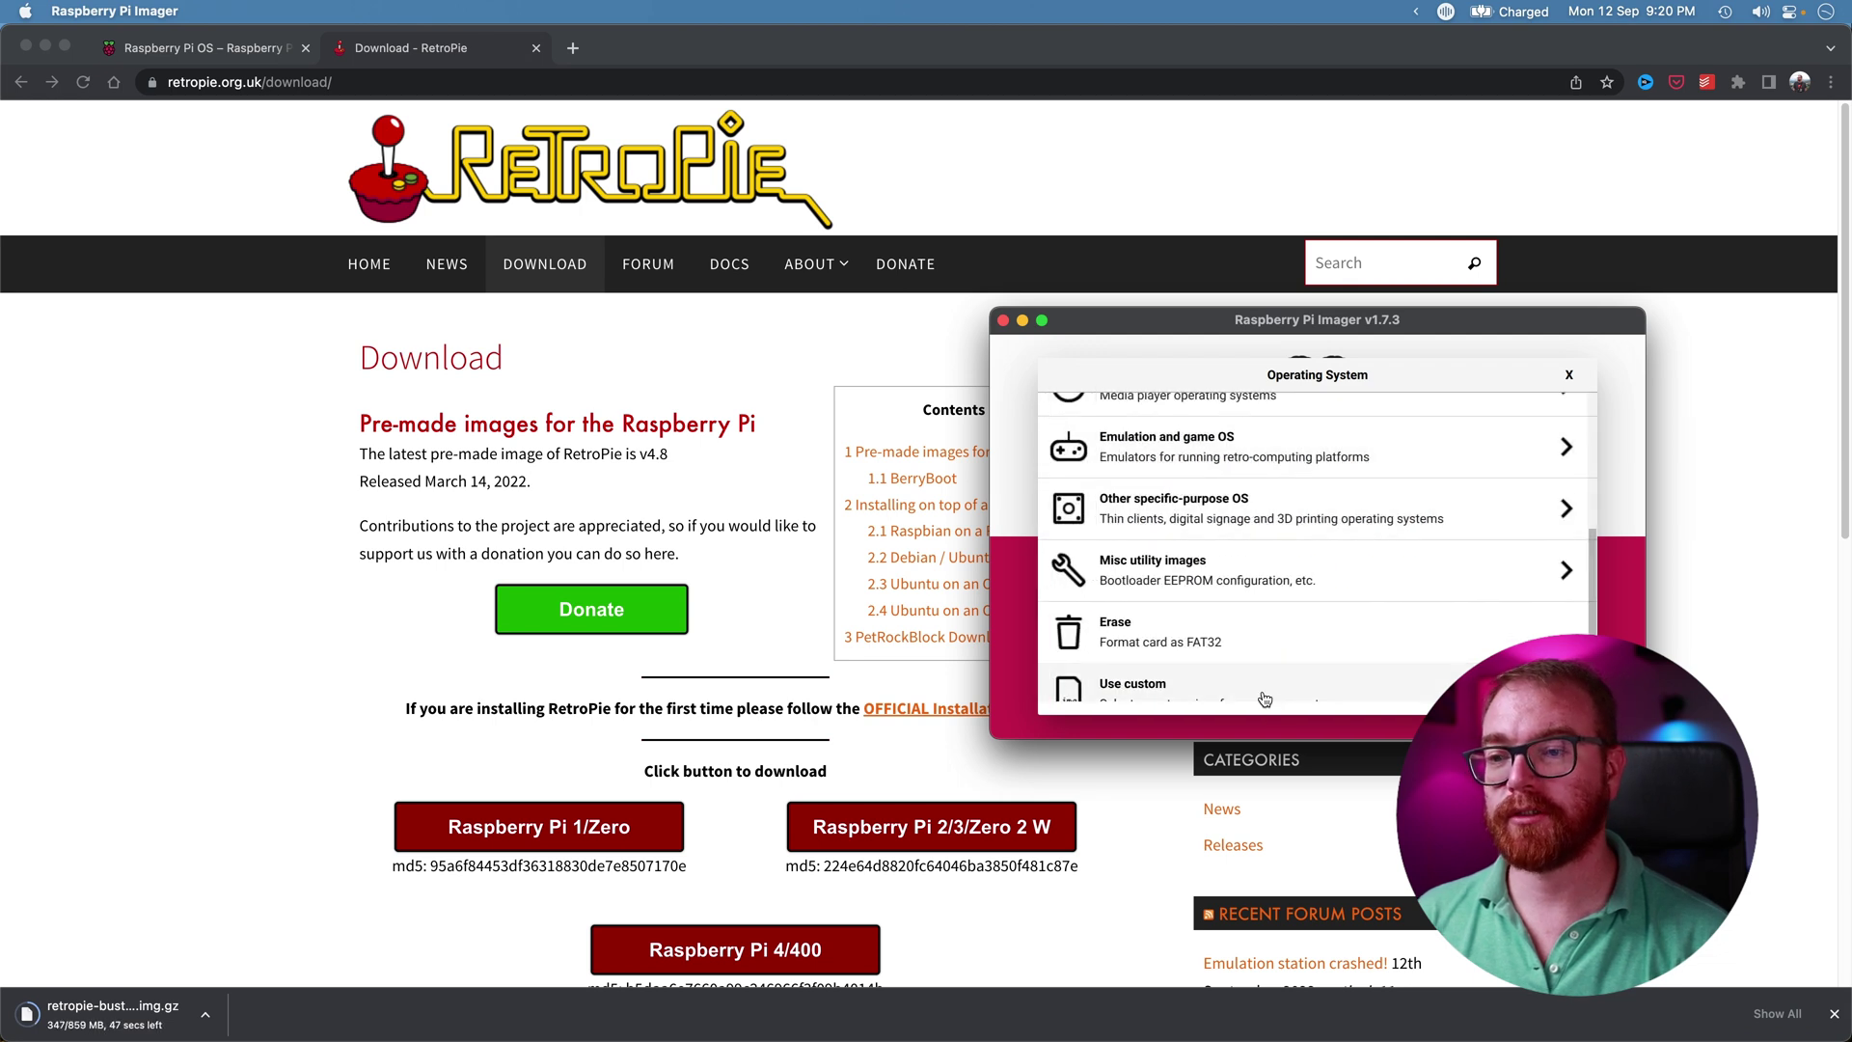
click(1200, 701)
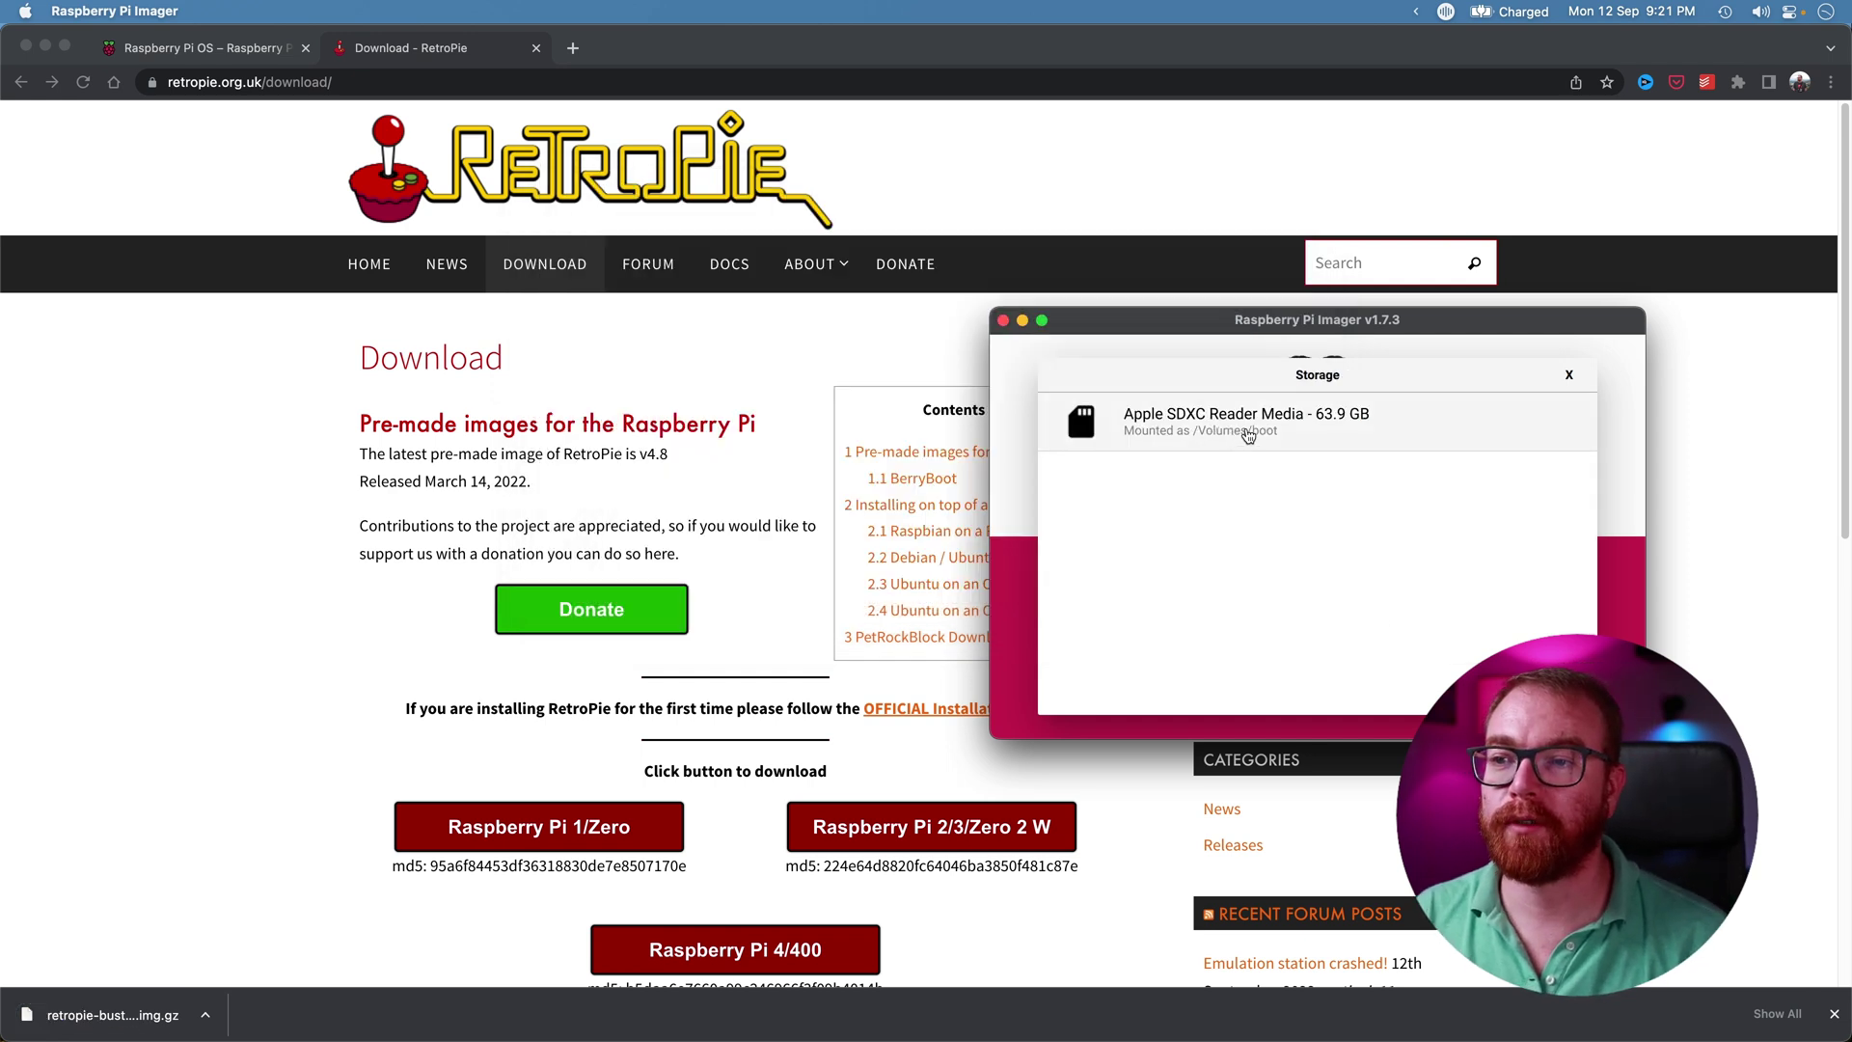
Write the image to the SD card in the Apple SDXC reader, confirming the erase.
click(1247, 436)
click(1541, 608)
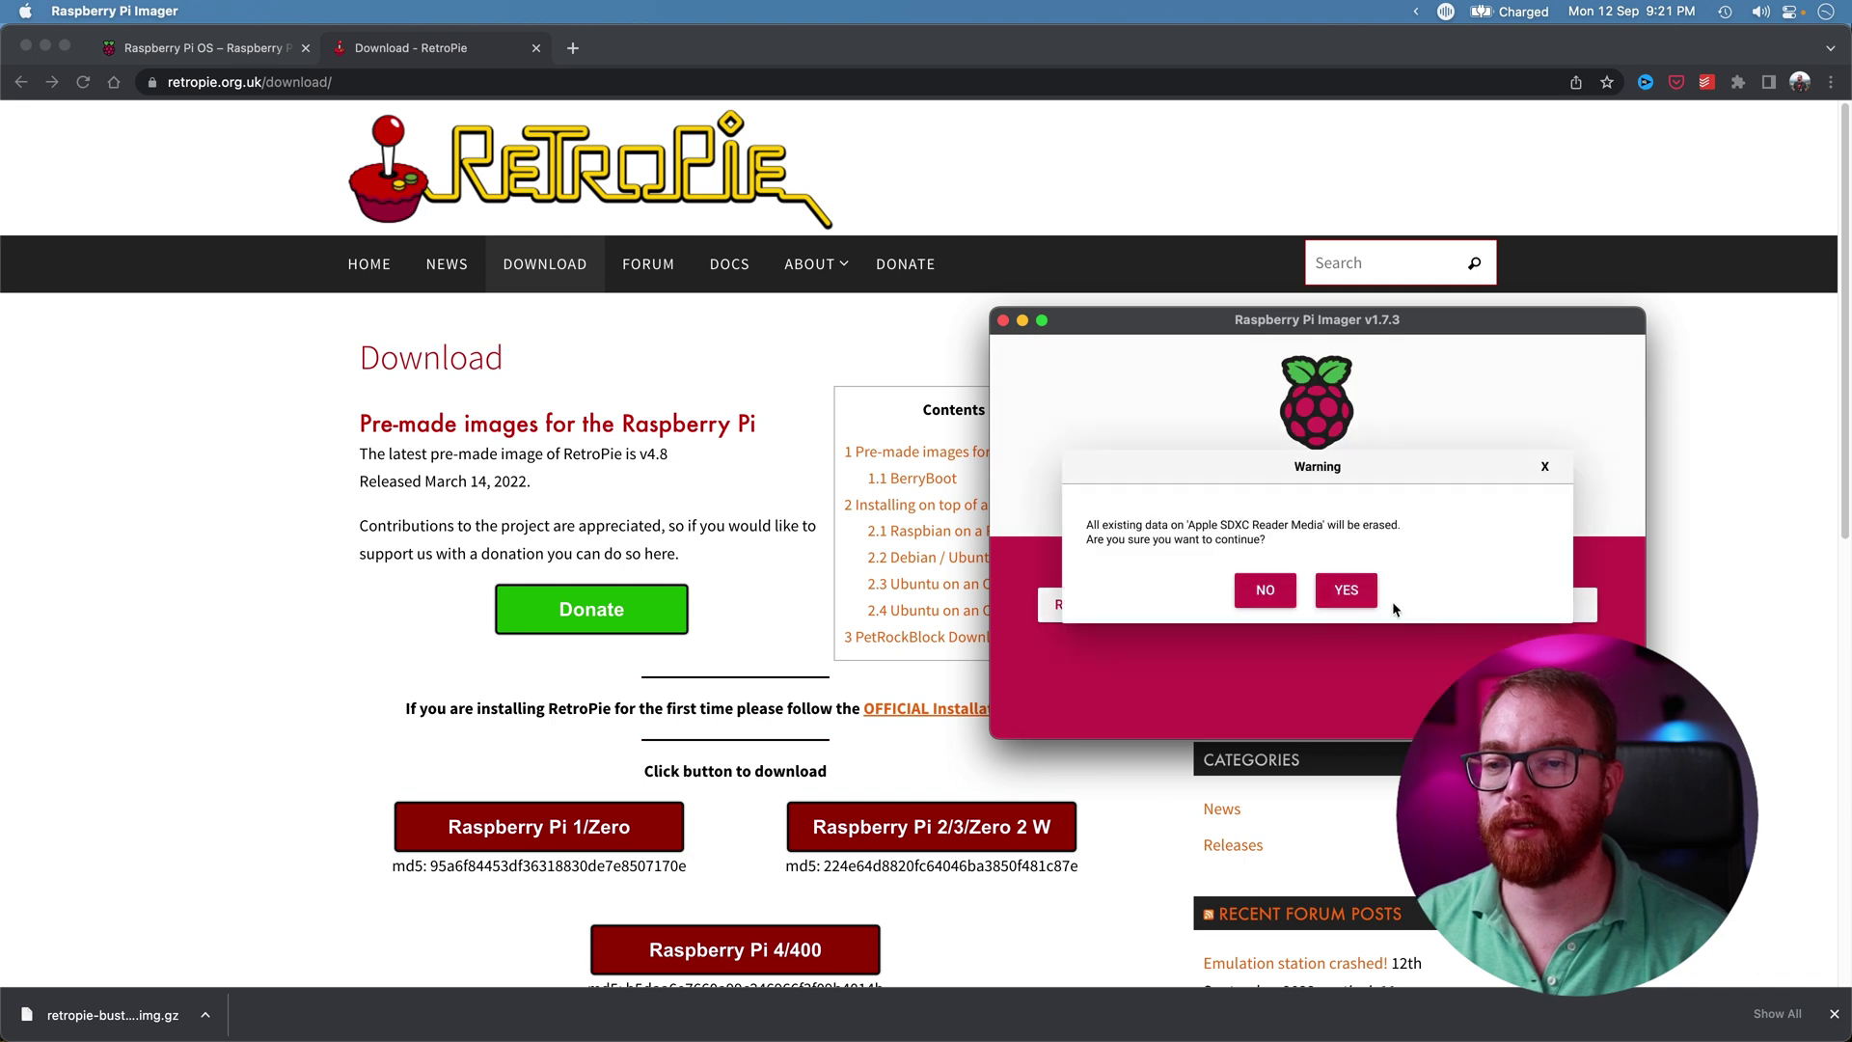
click(1346, 590)
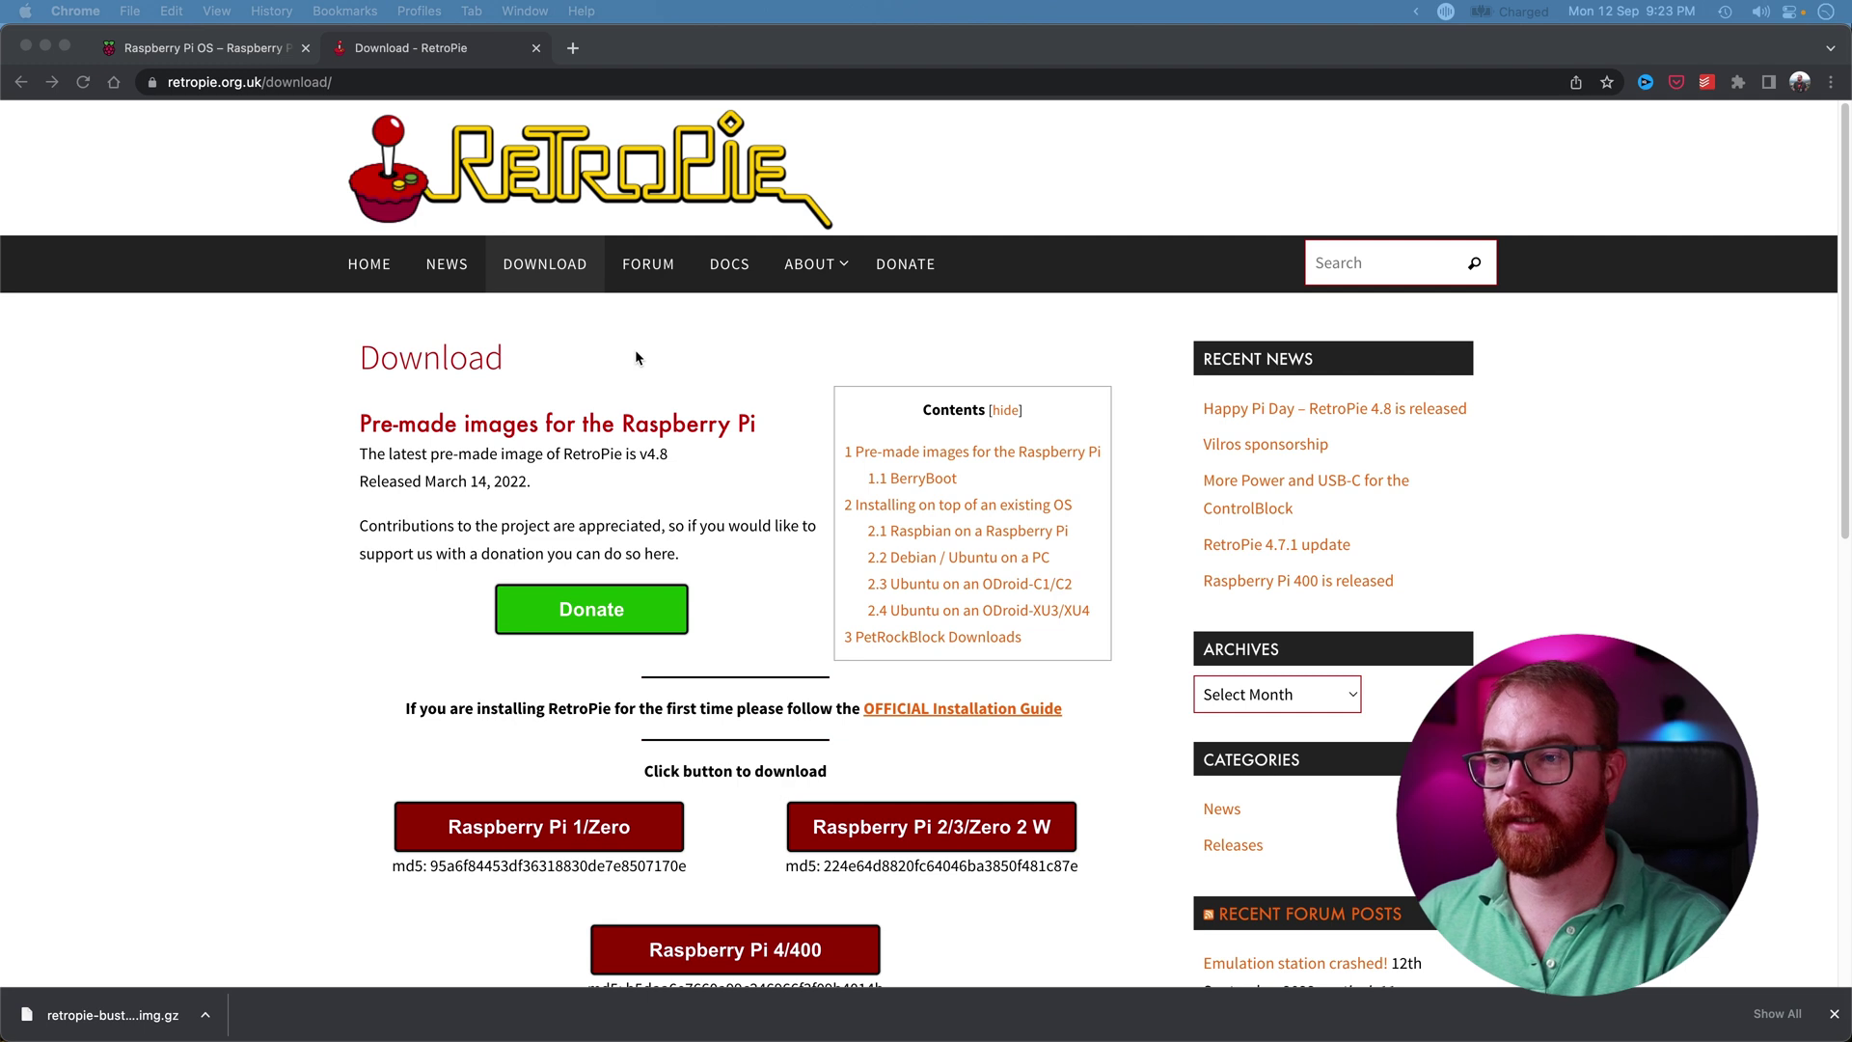
Relaunch Imager and browse Raspberry Pi OS (other) for the 64-bit Lite image.
key(alt+space)
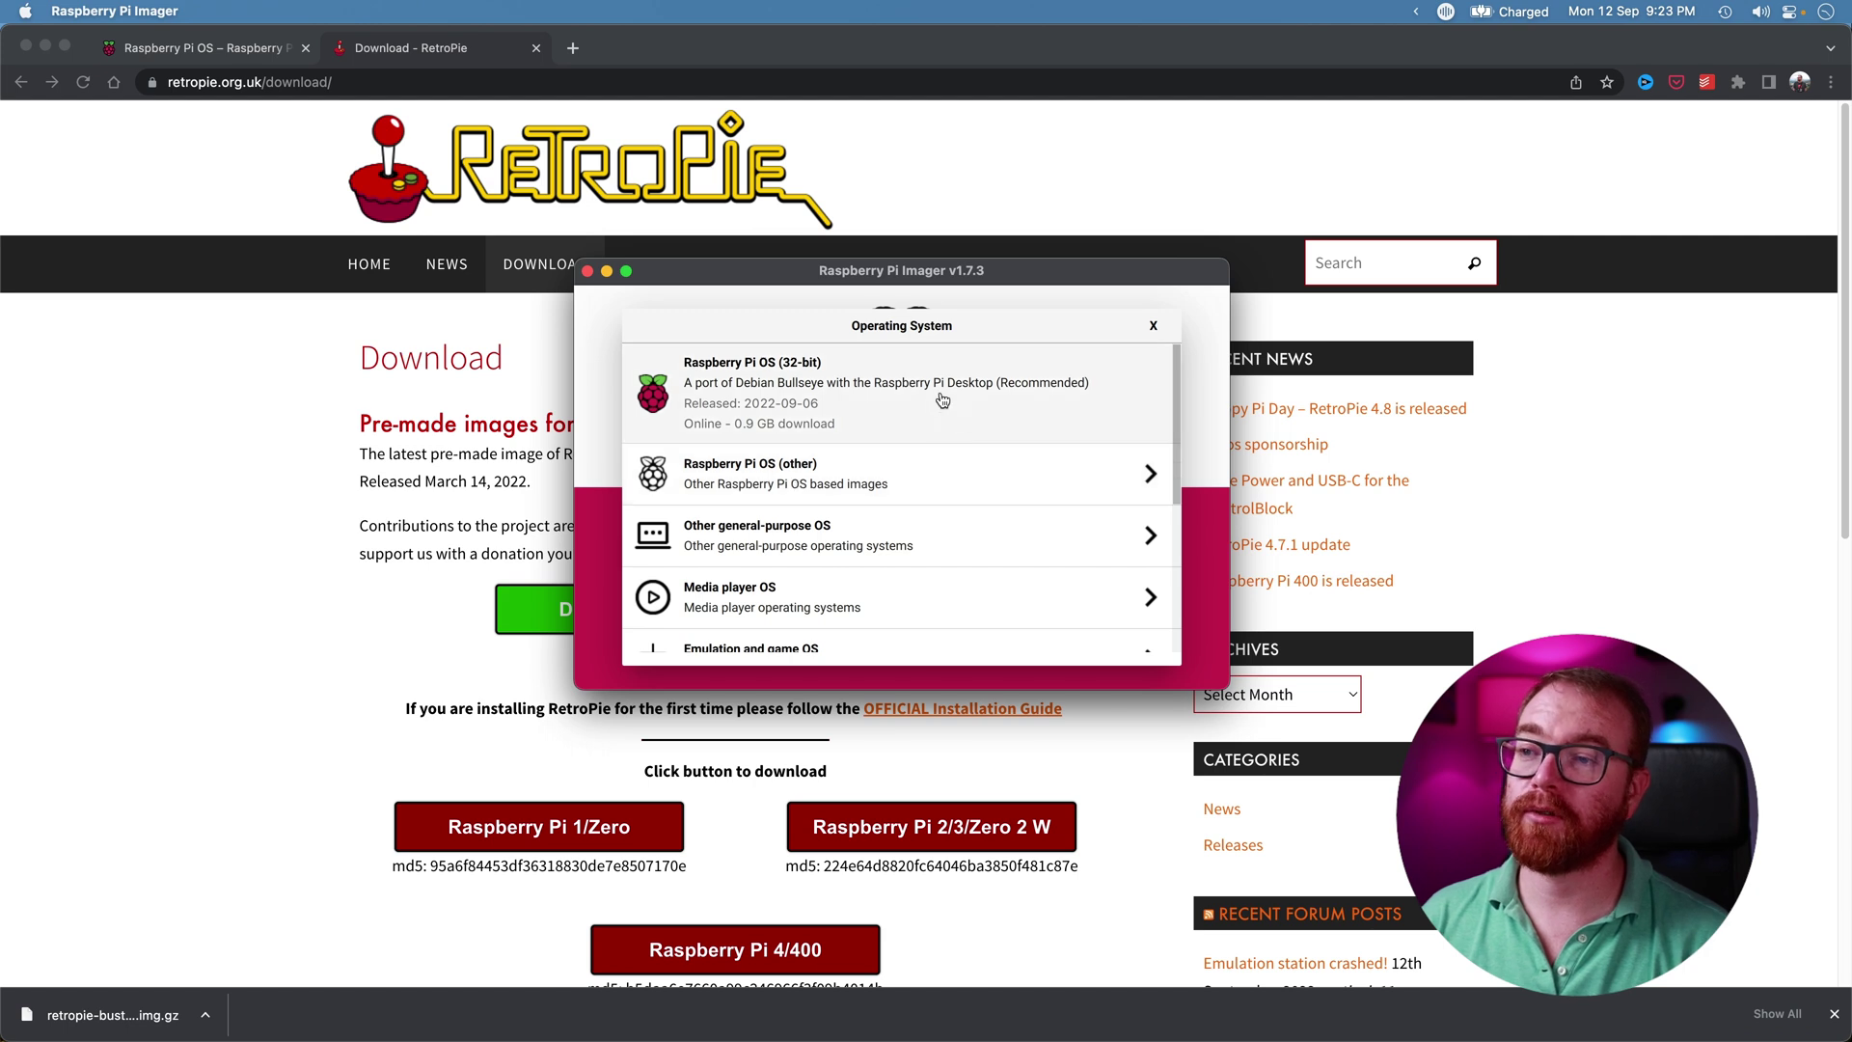
click(758, 477)
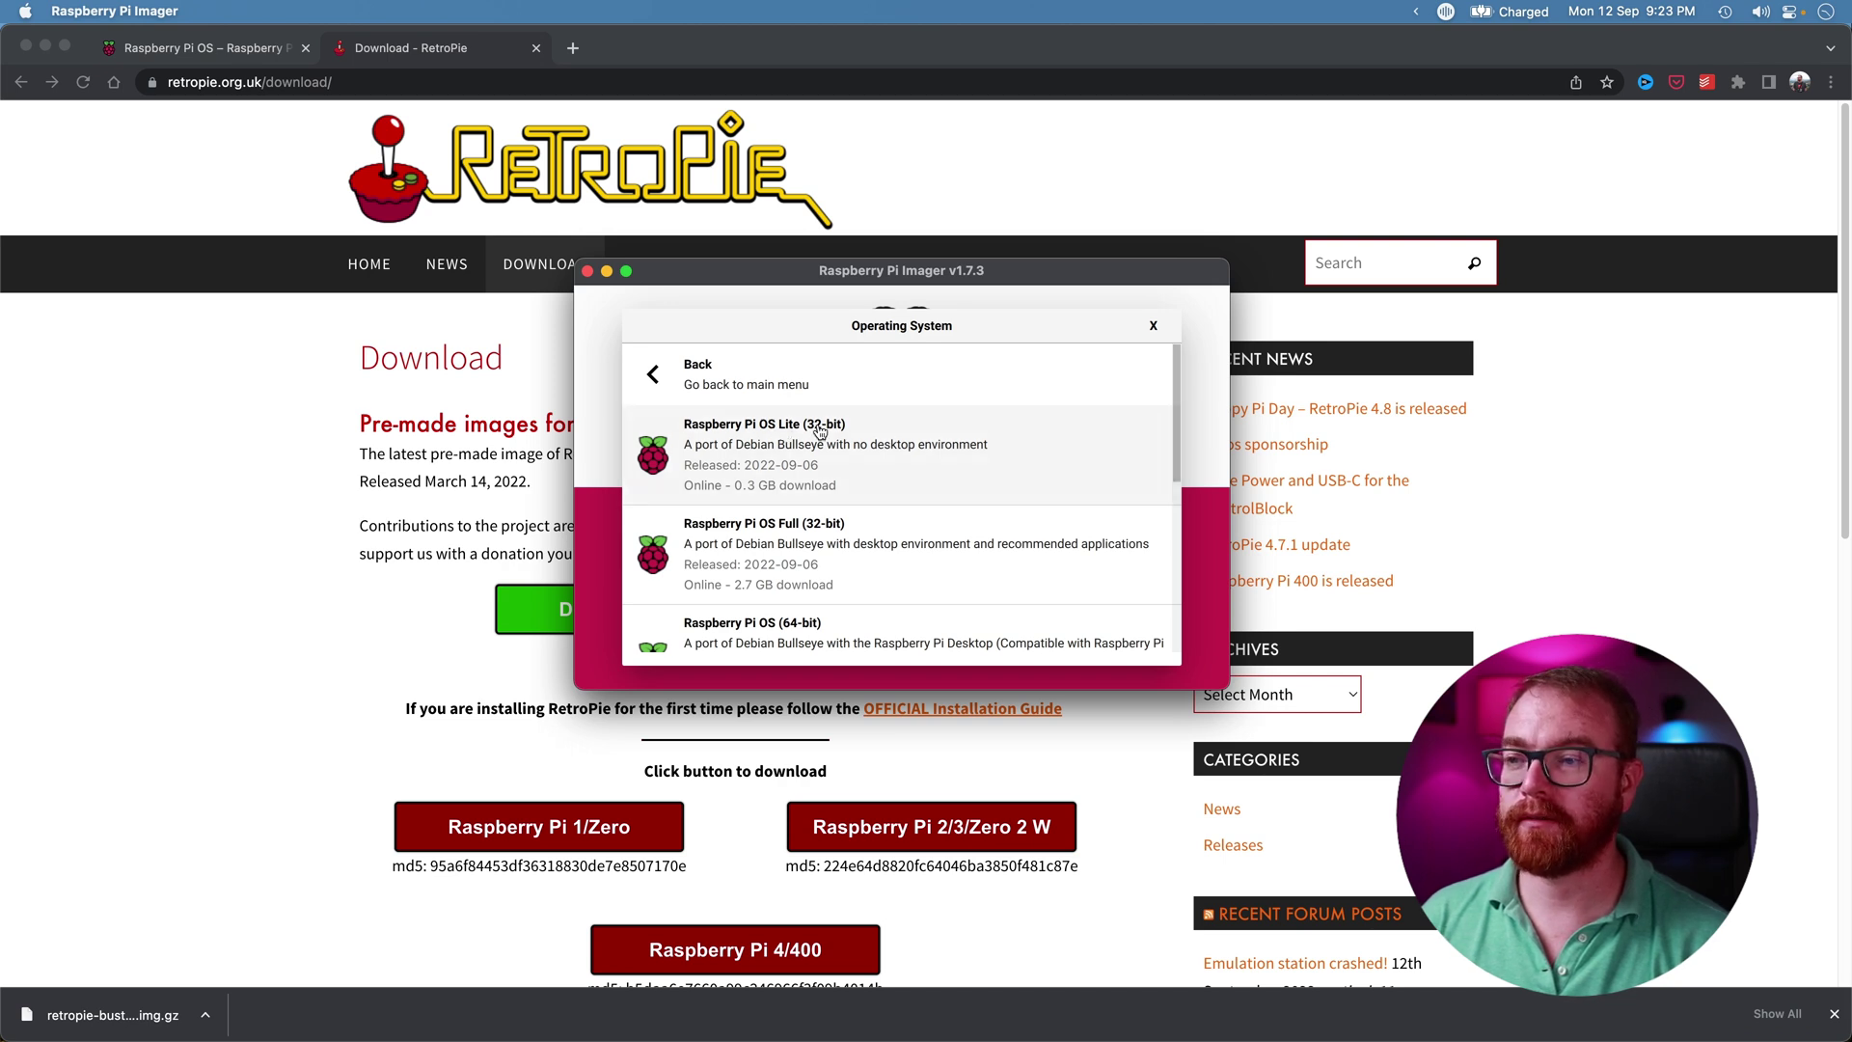
scroll(1155, 418, down, 3)
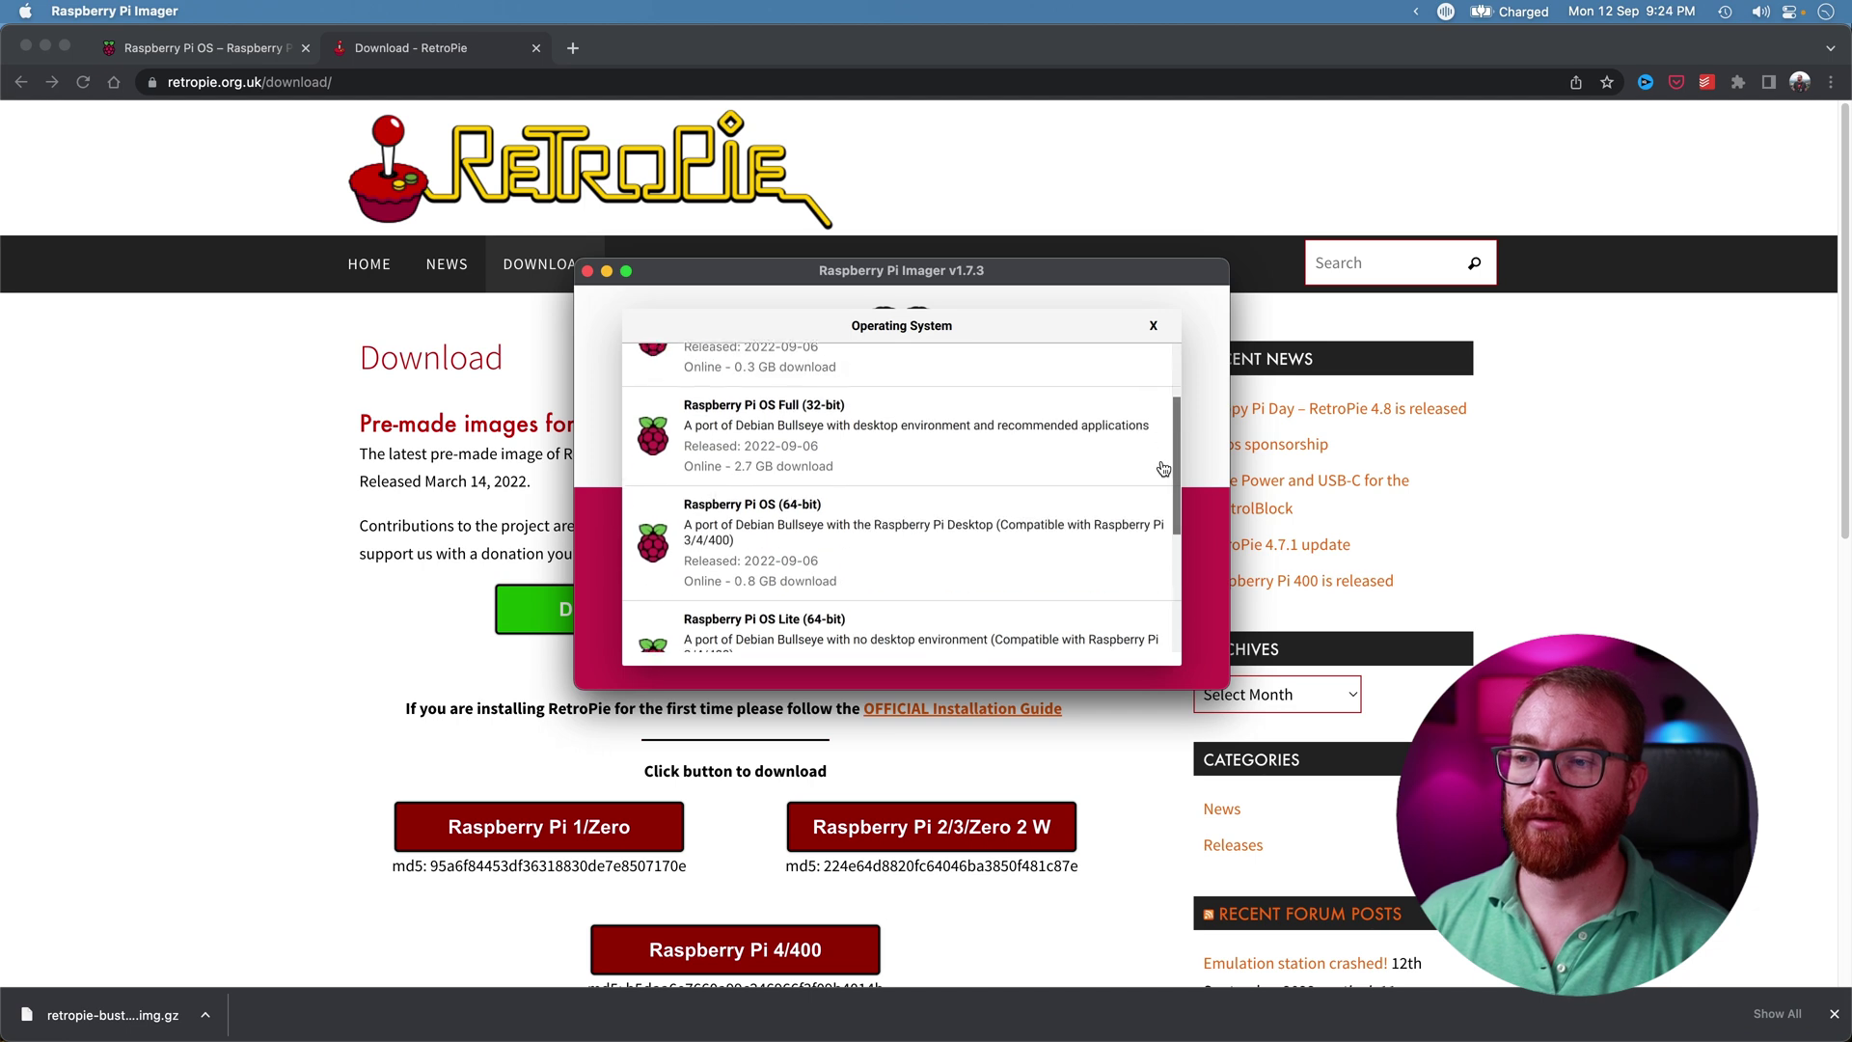
scroll(1158, 463, down, 1)
scroll(1161, 513, down, 2)
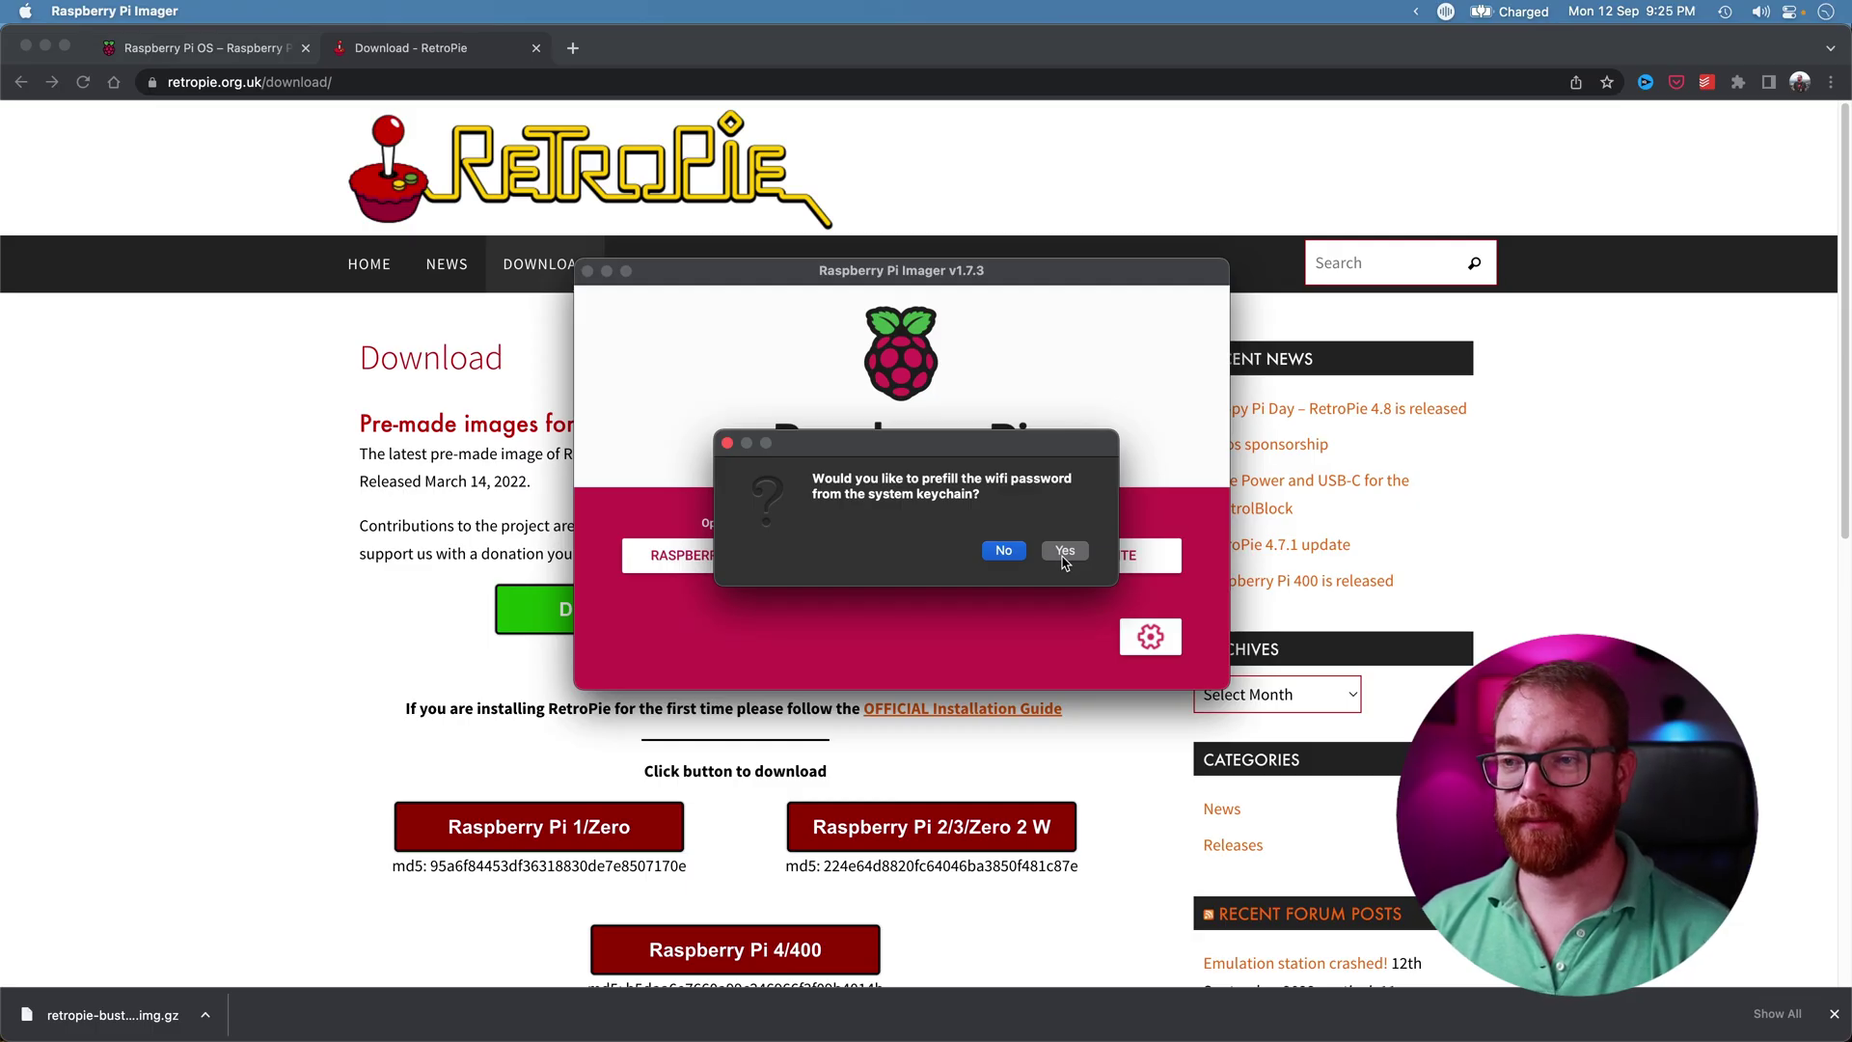
click(1065, 552)
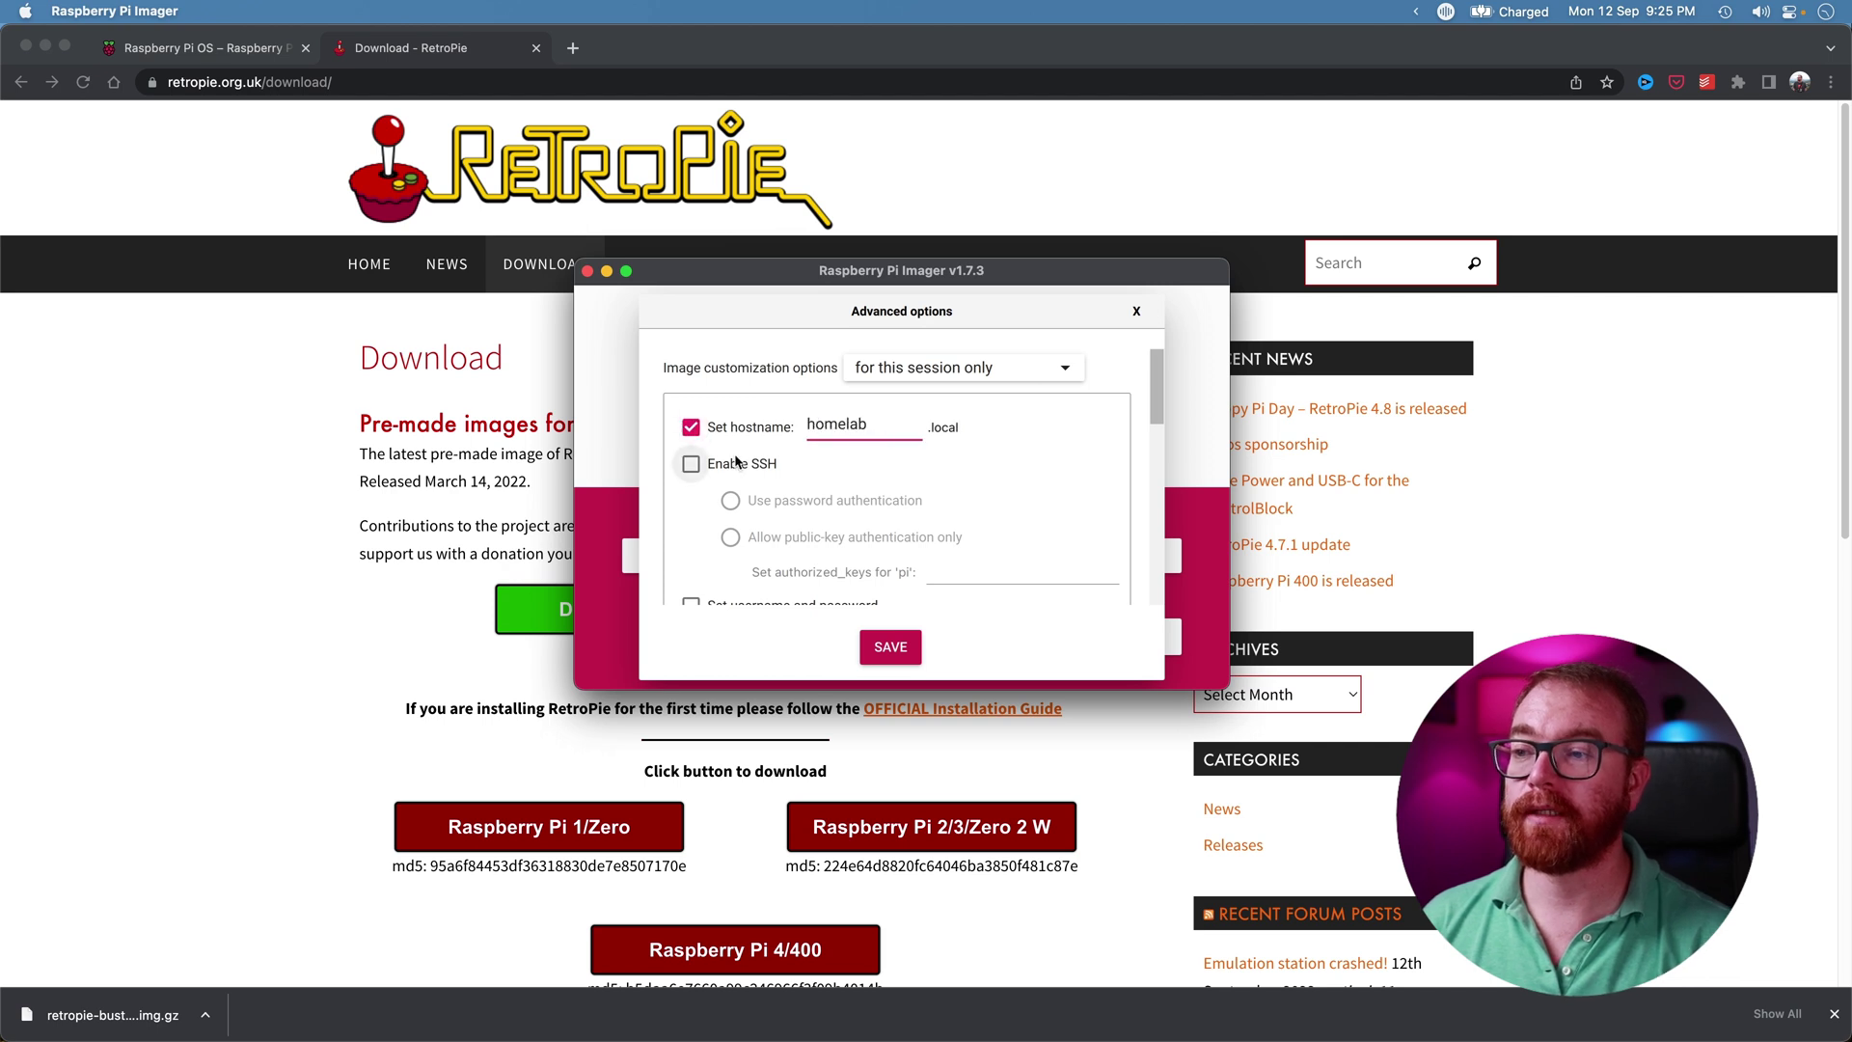
click(737, 463)
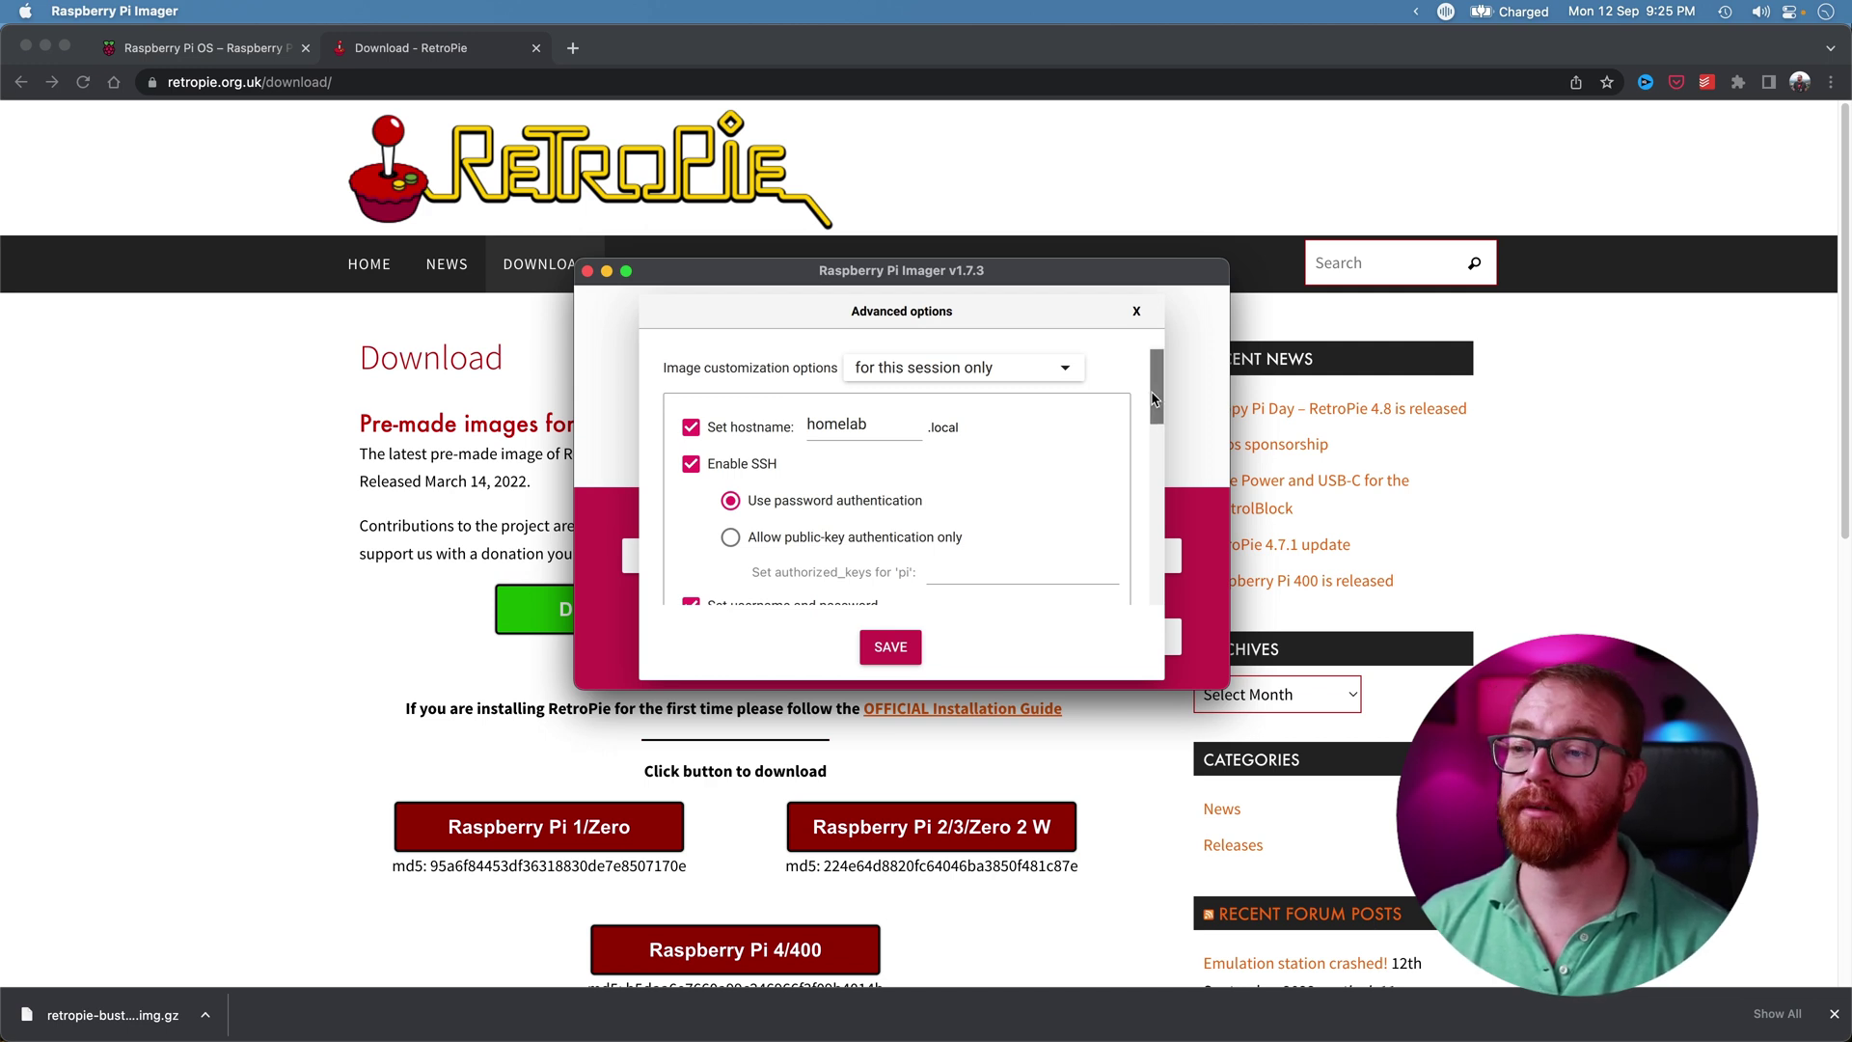
drag(1153, 397, 1153, 455)
click(953, 495)
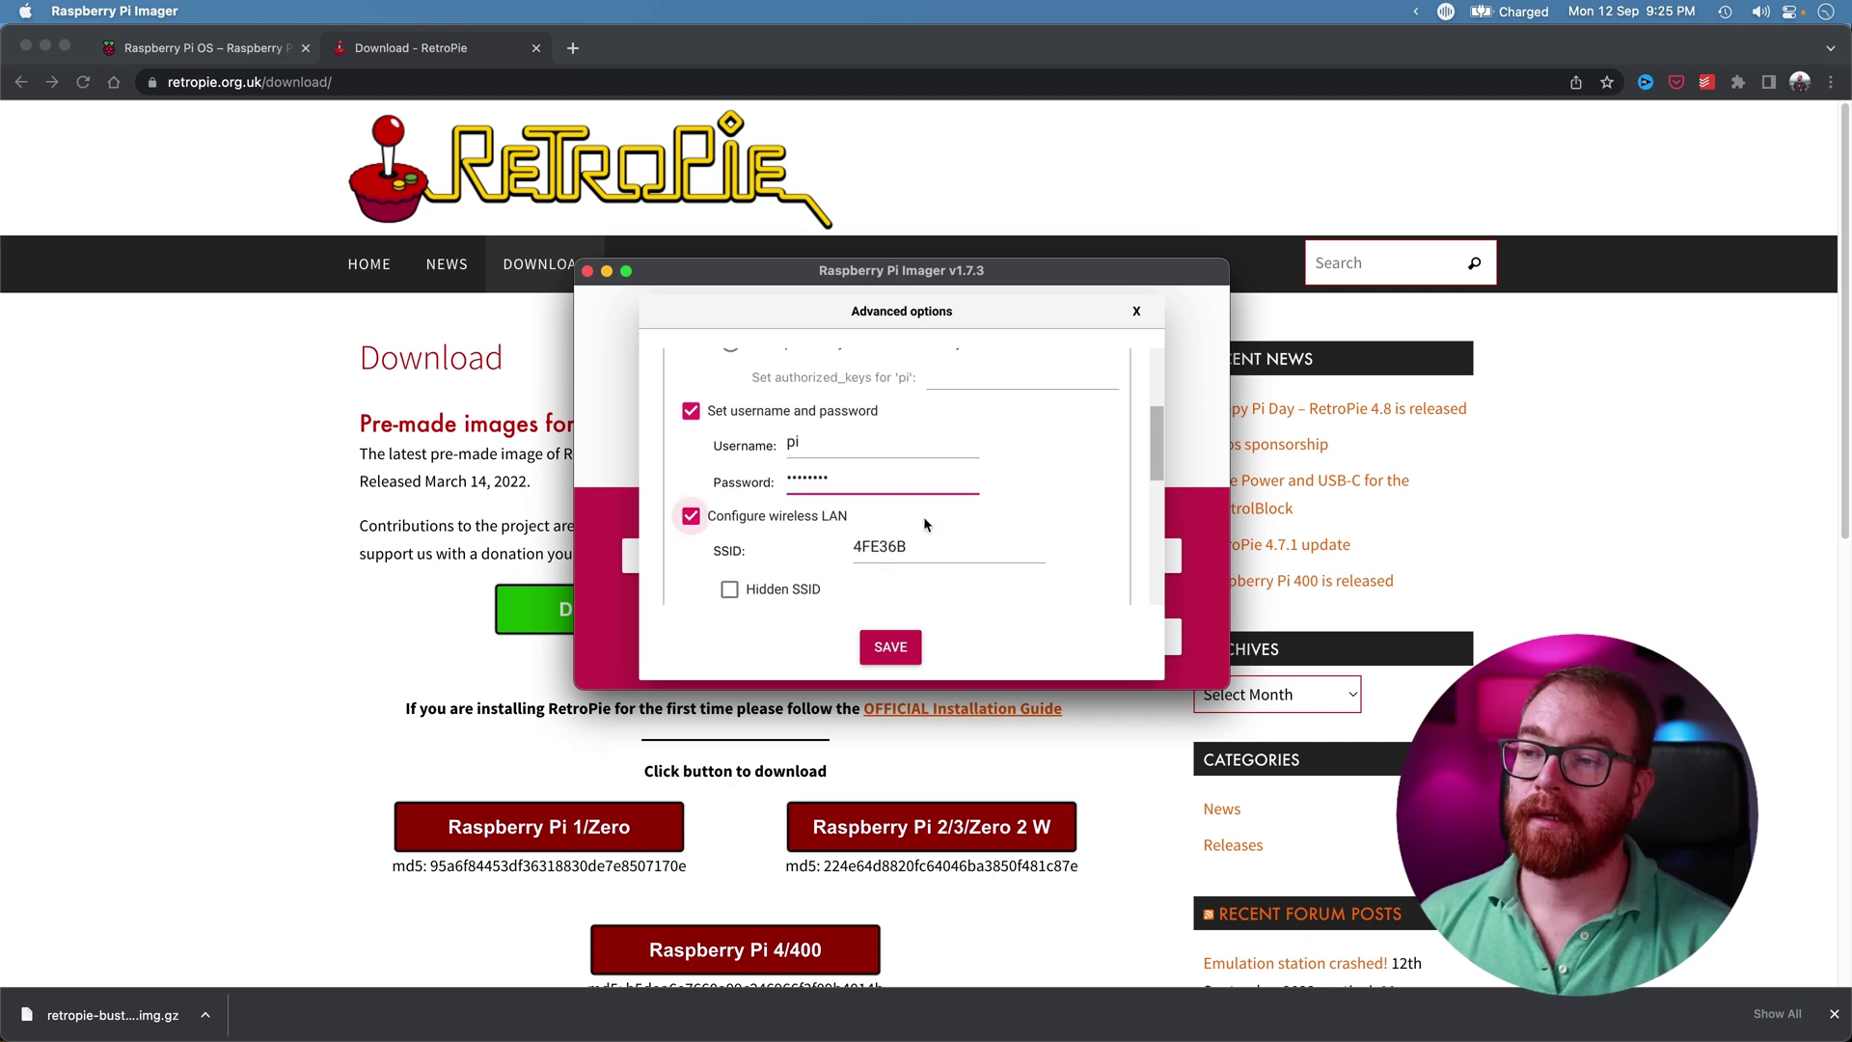
drag(1148, 476, 1141, 559)
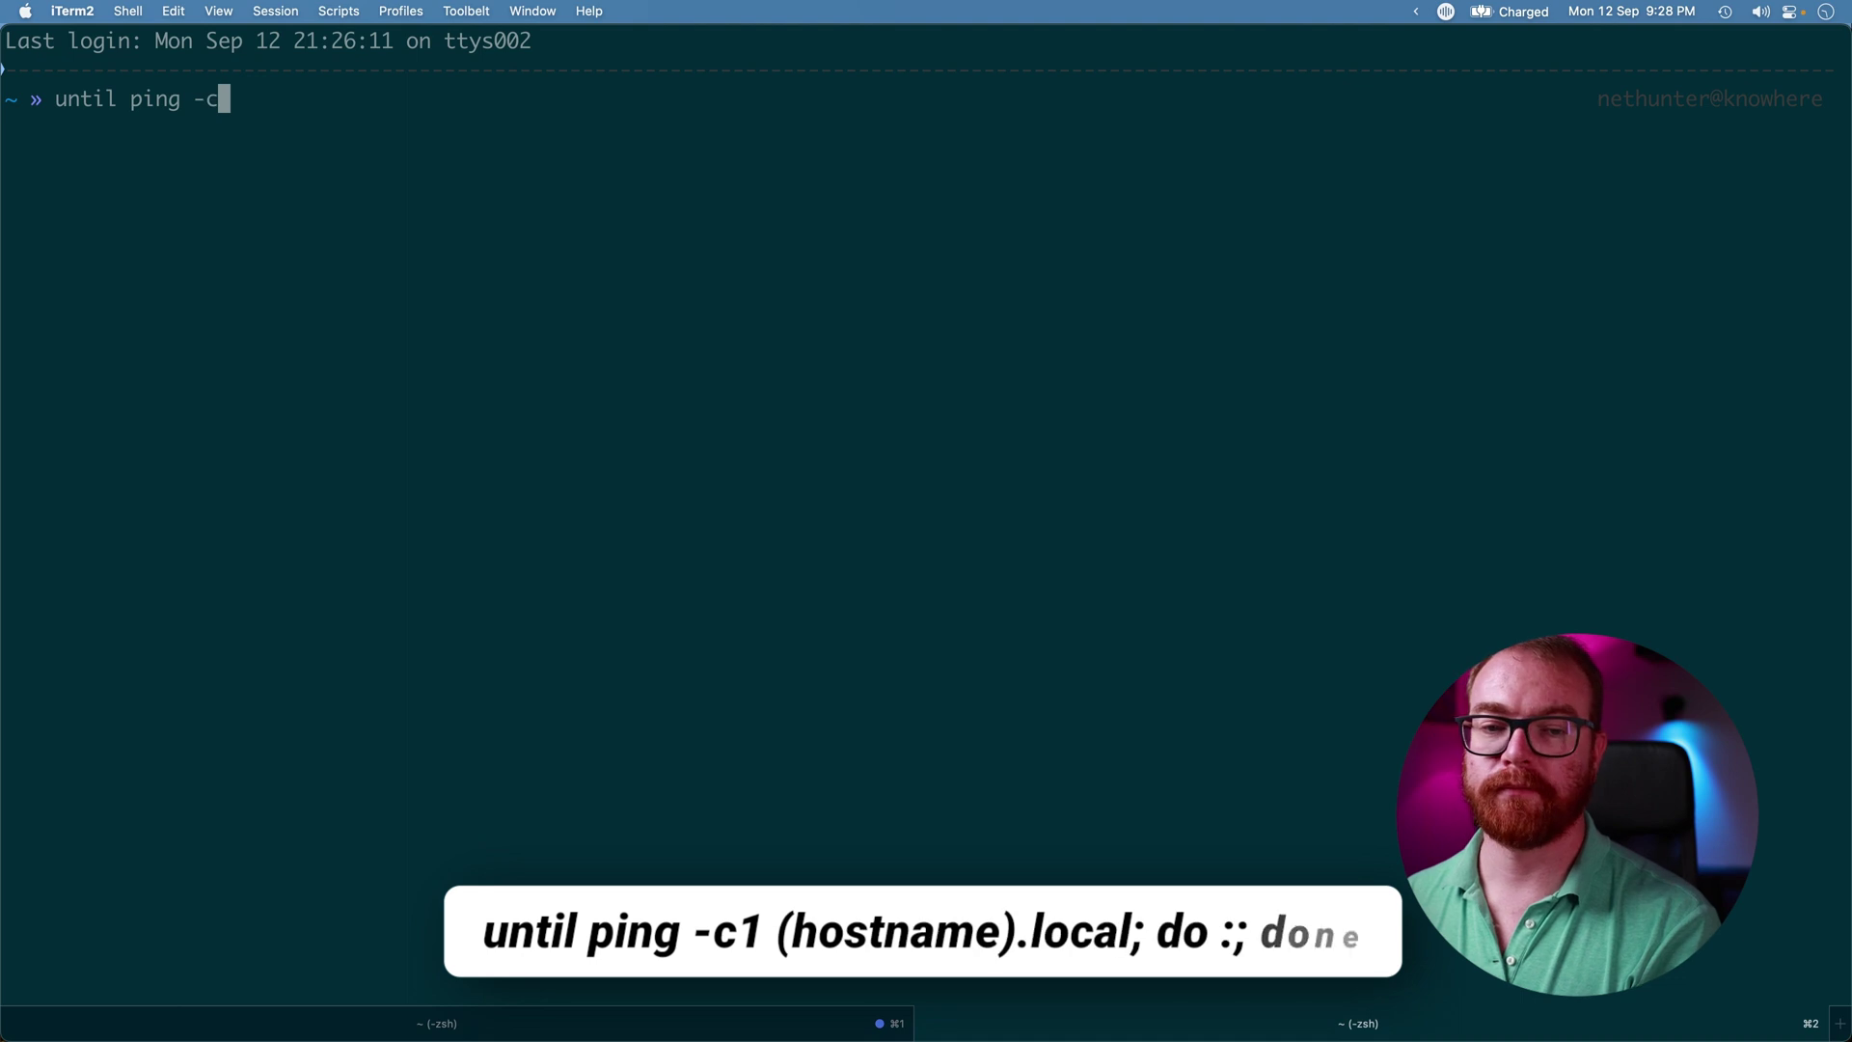
Run the ping -c1 homelab.local loop until the Pi answers, then clear the screen.
text(1 )
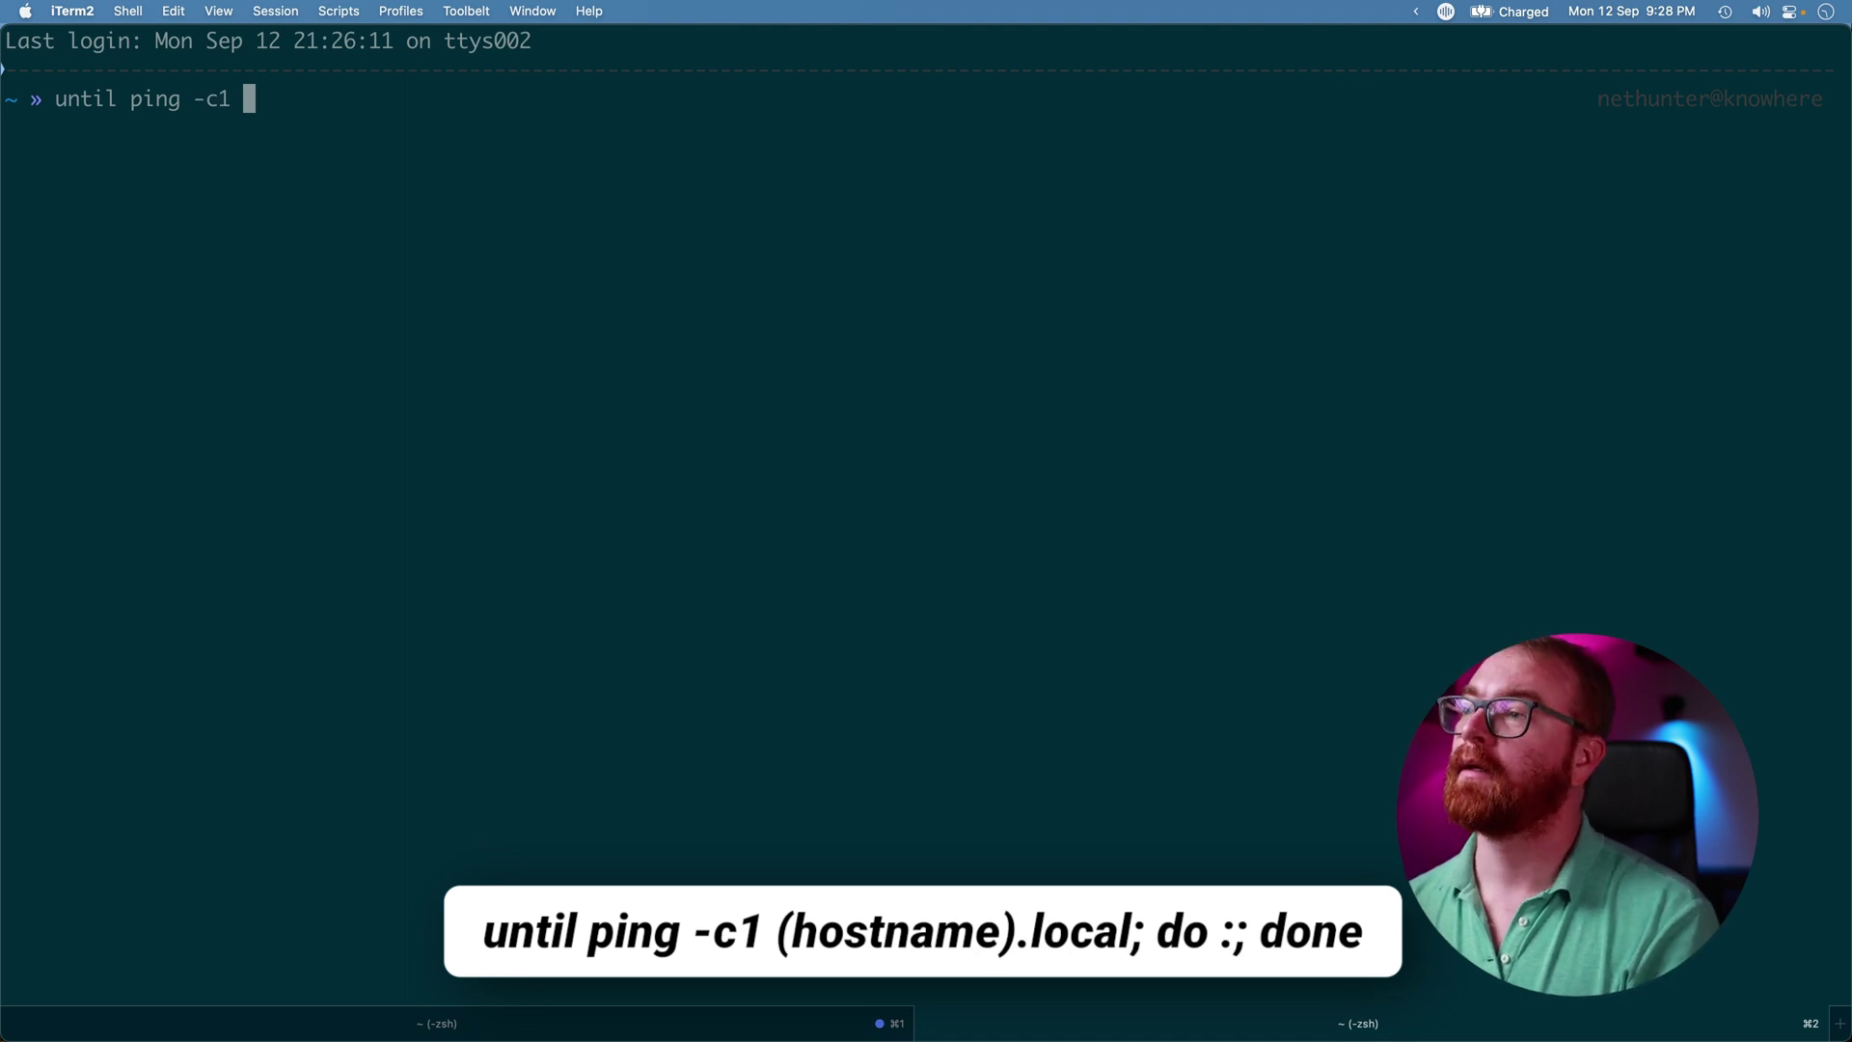
text(homelab.local; )
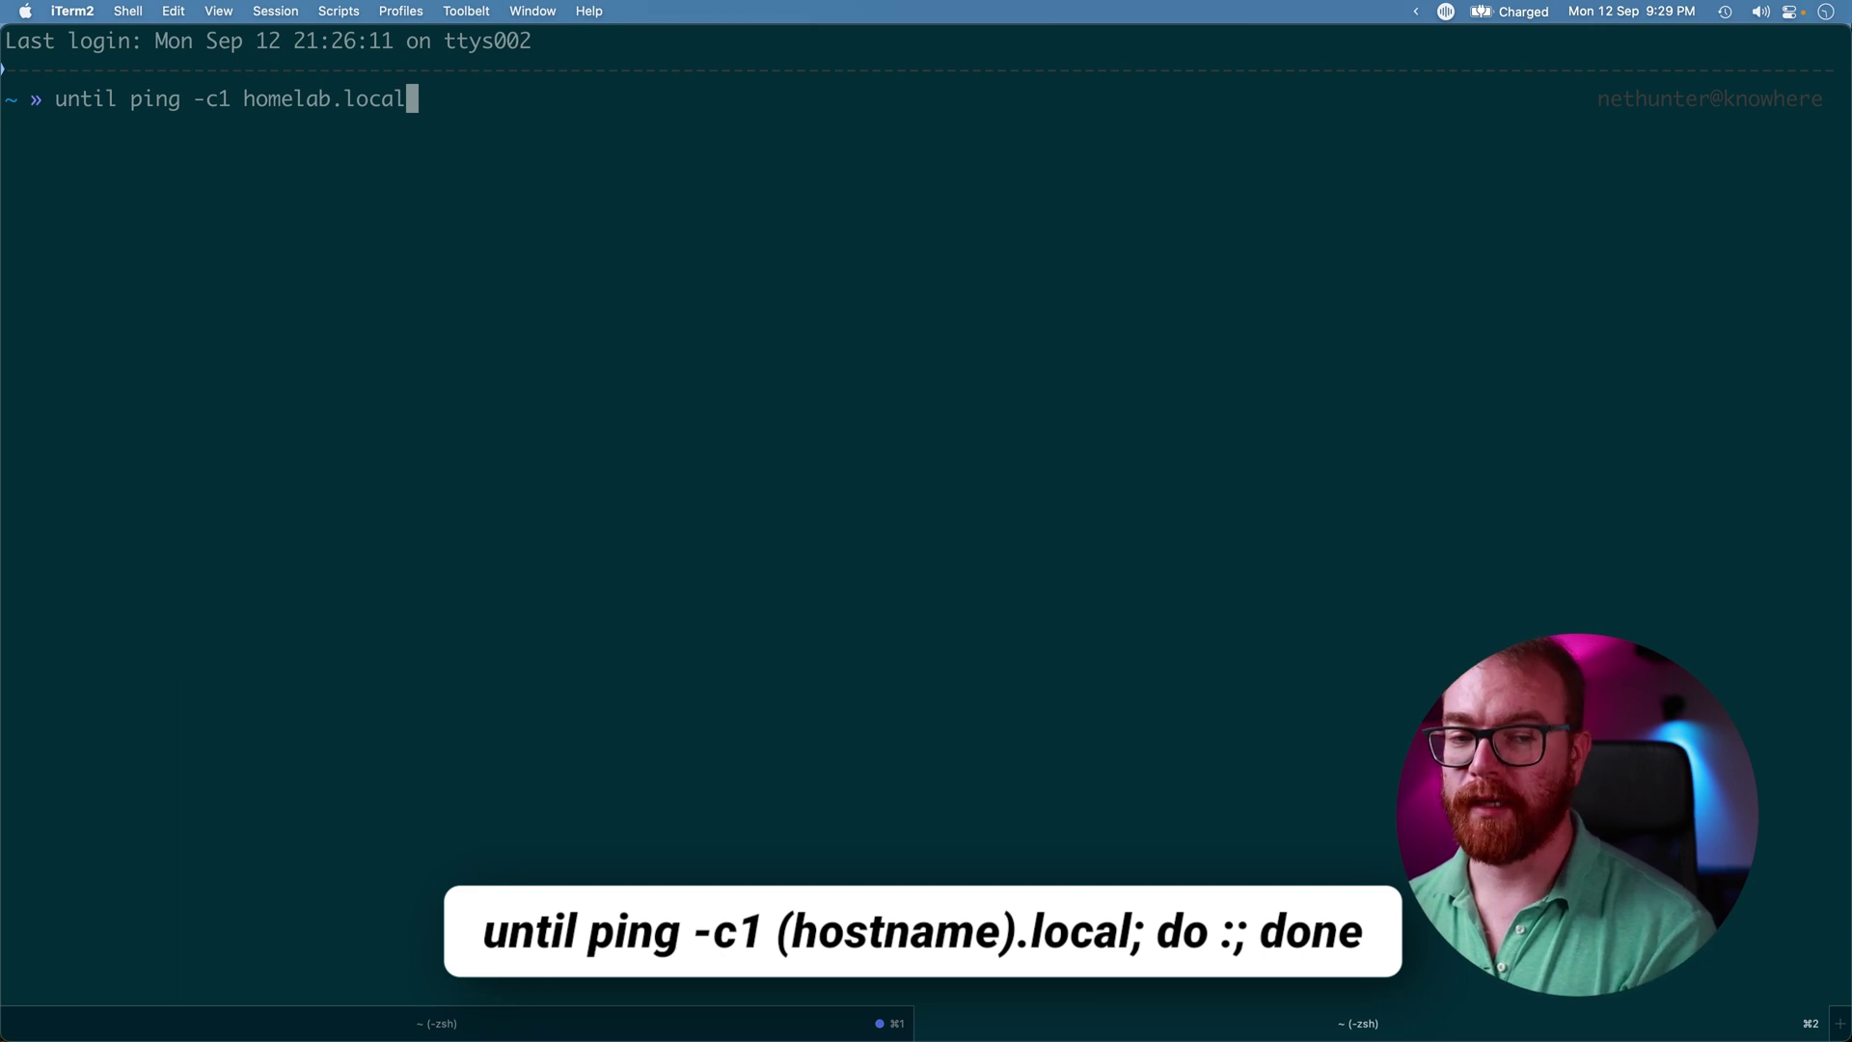
text(do :)
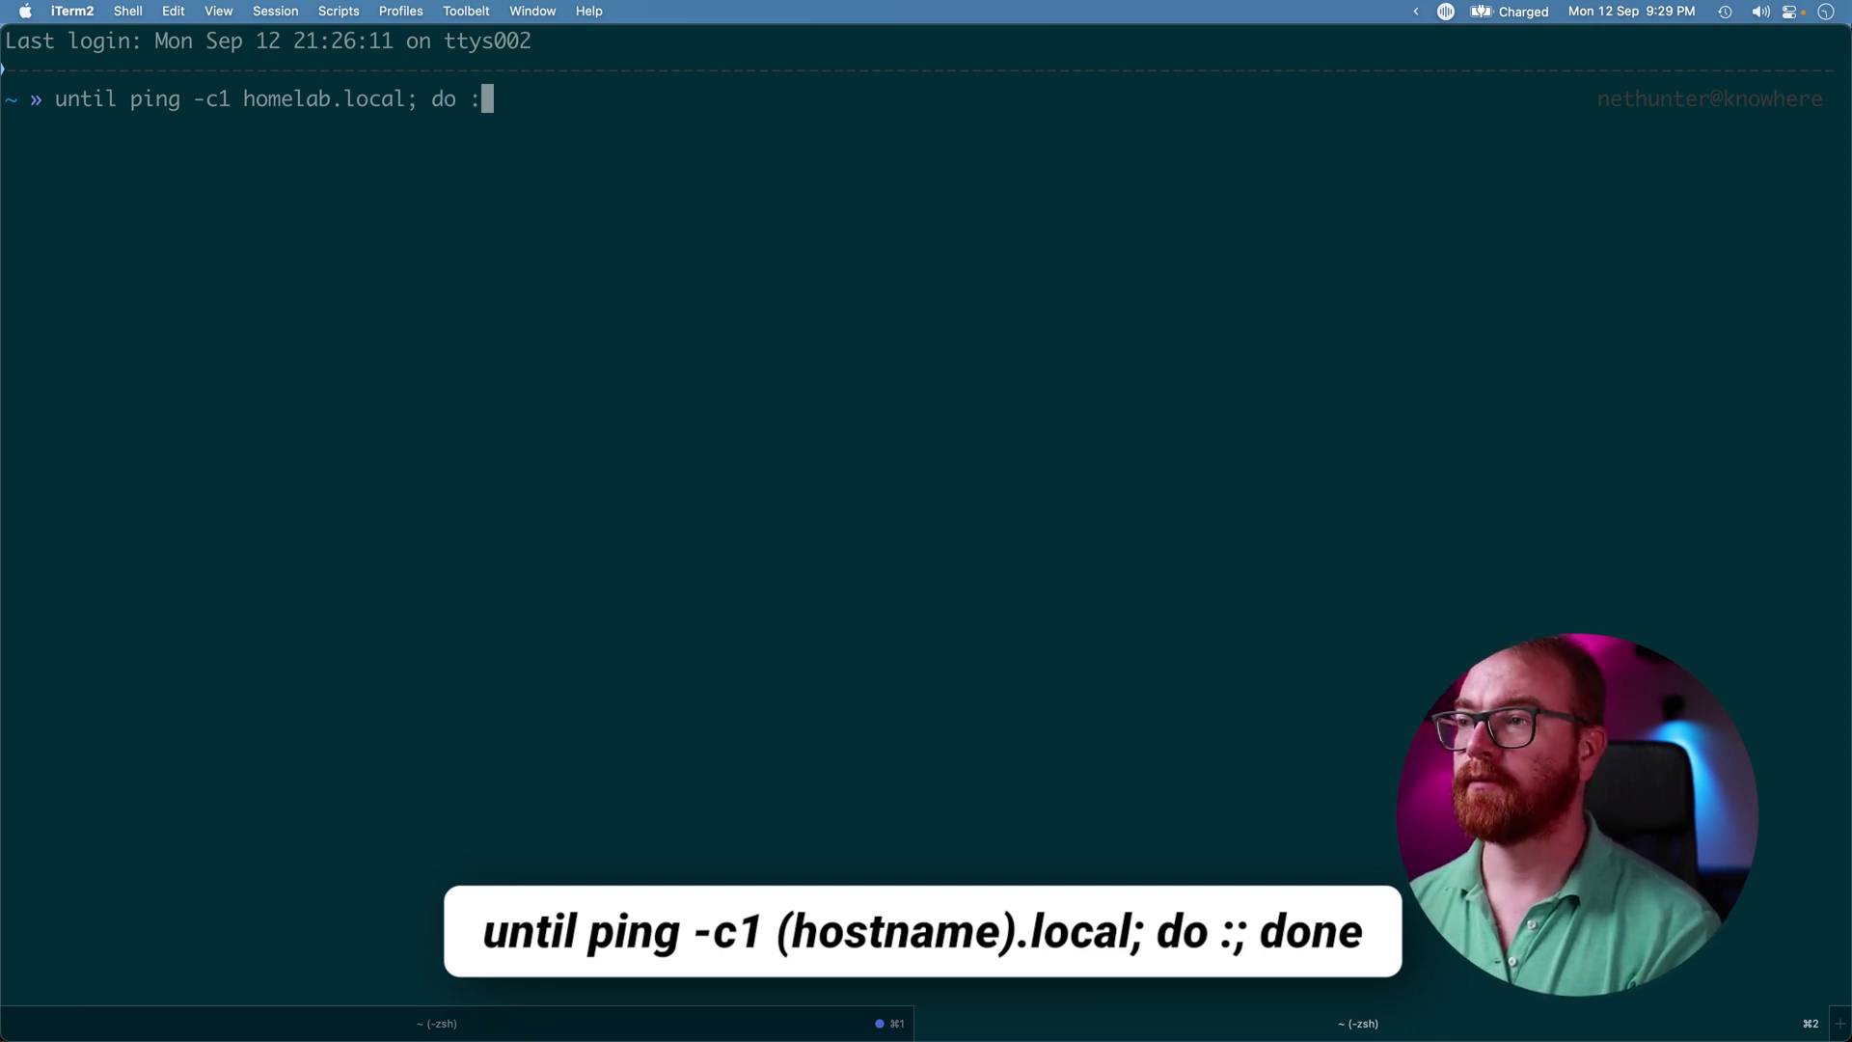
text(; done)
key(Return)
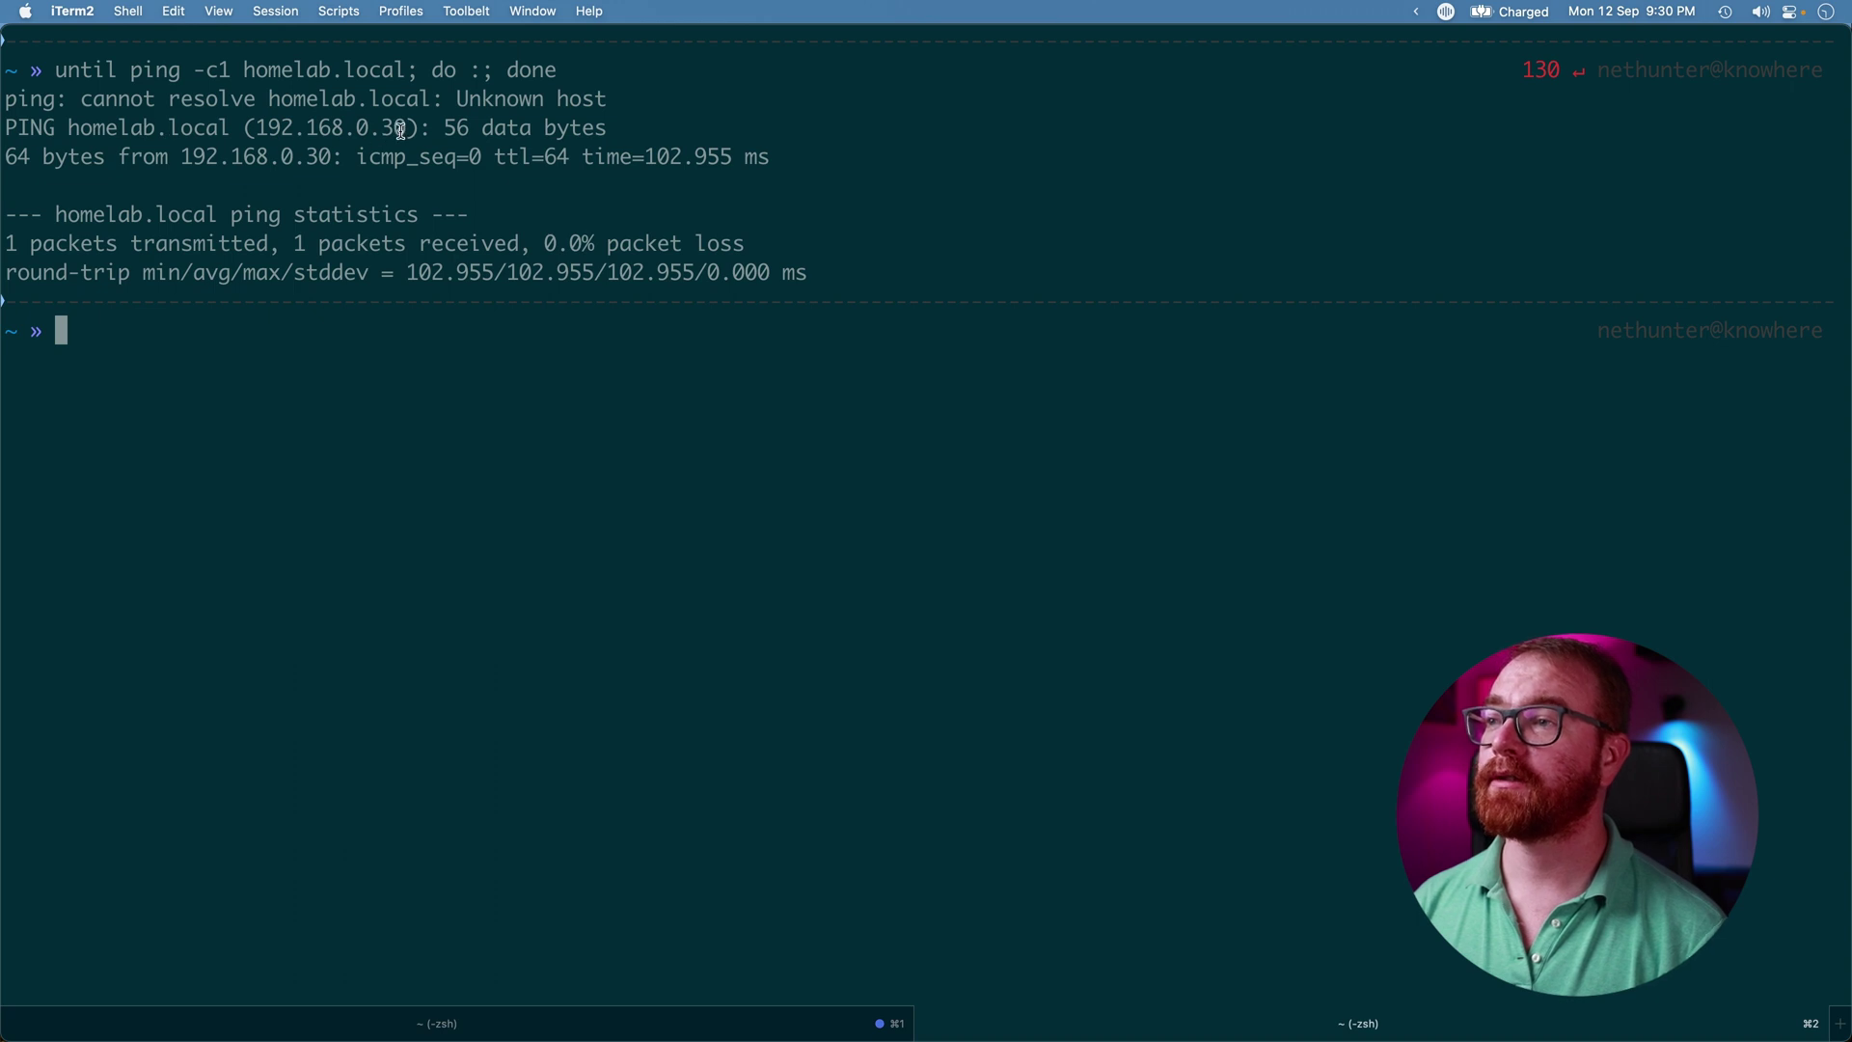
key(ctrl+l)
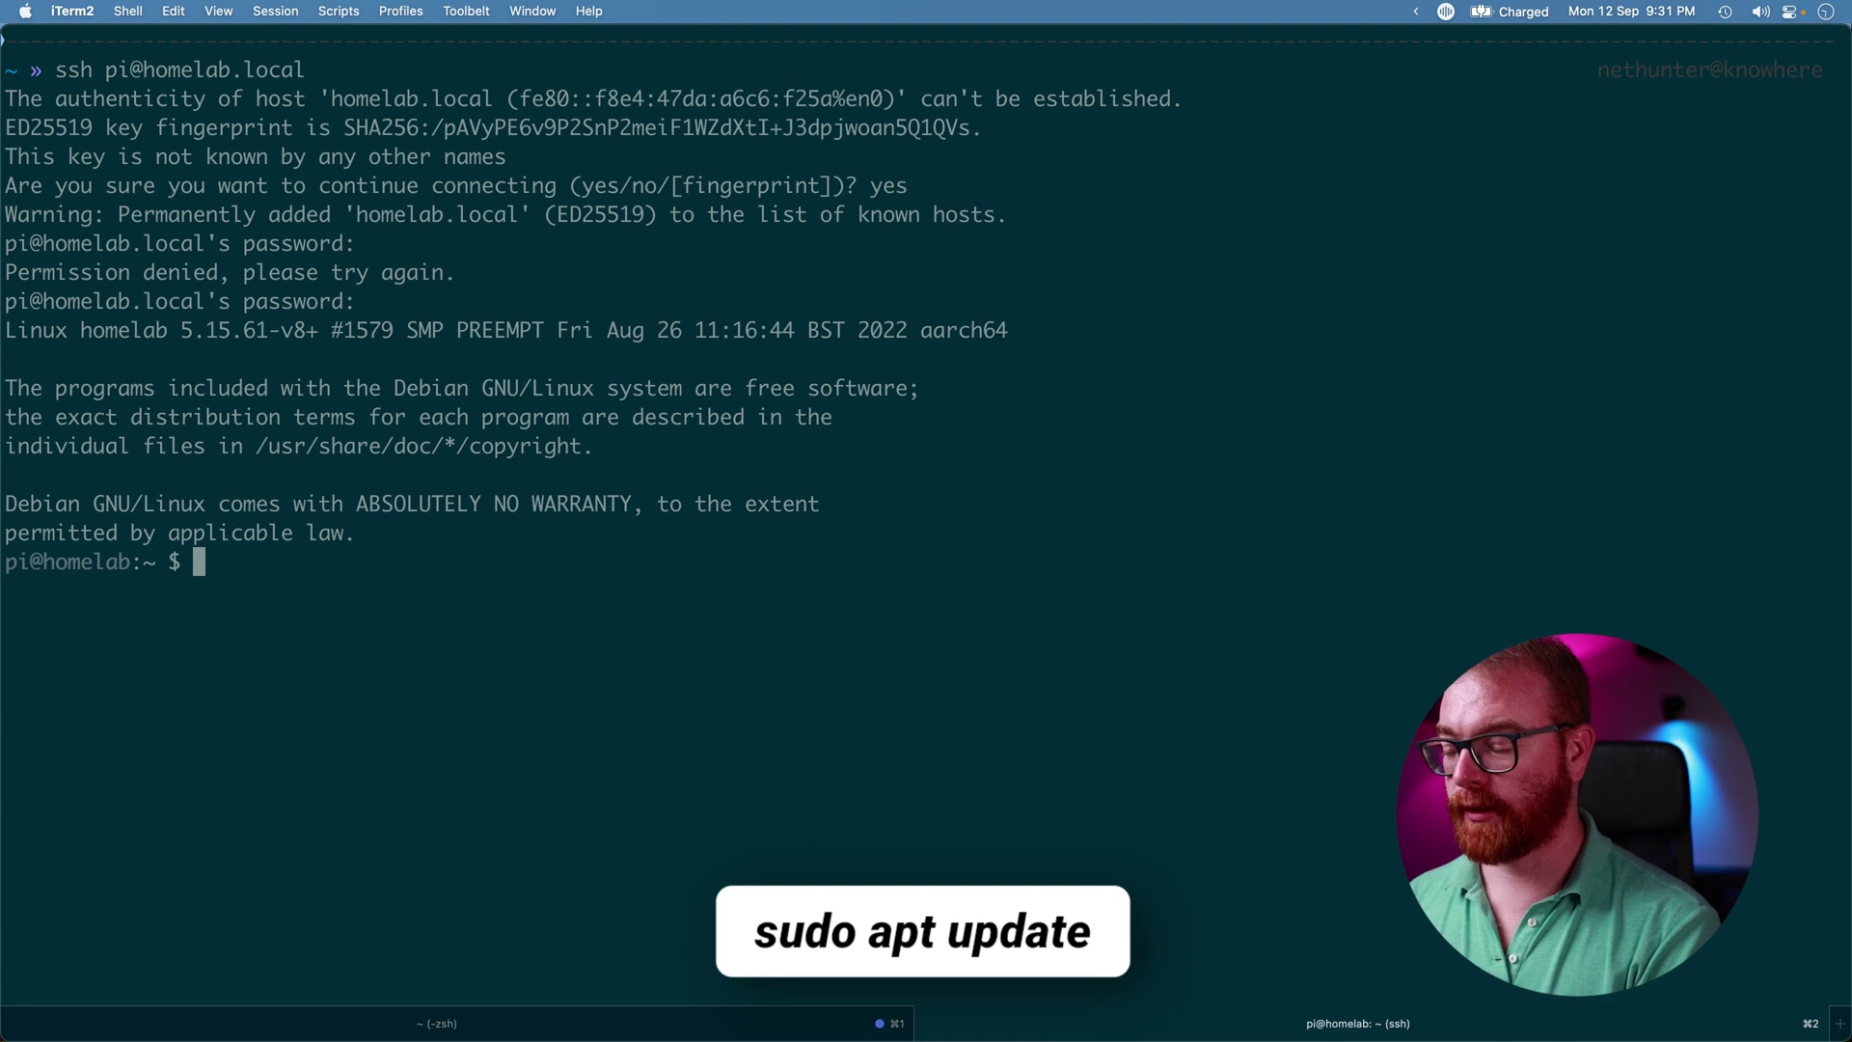
Run sudo apt update and sudo apt upgrade on the Pi.
text(sudo apt update)
key(Return)
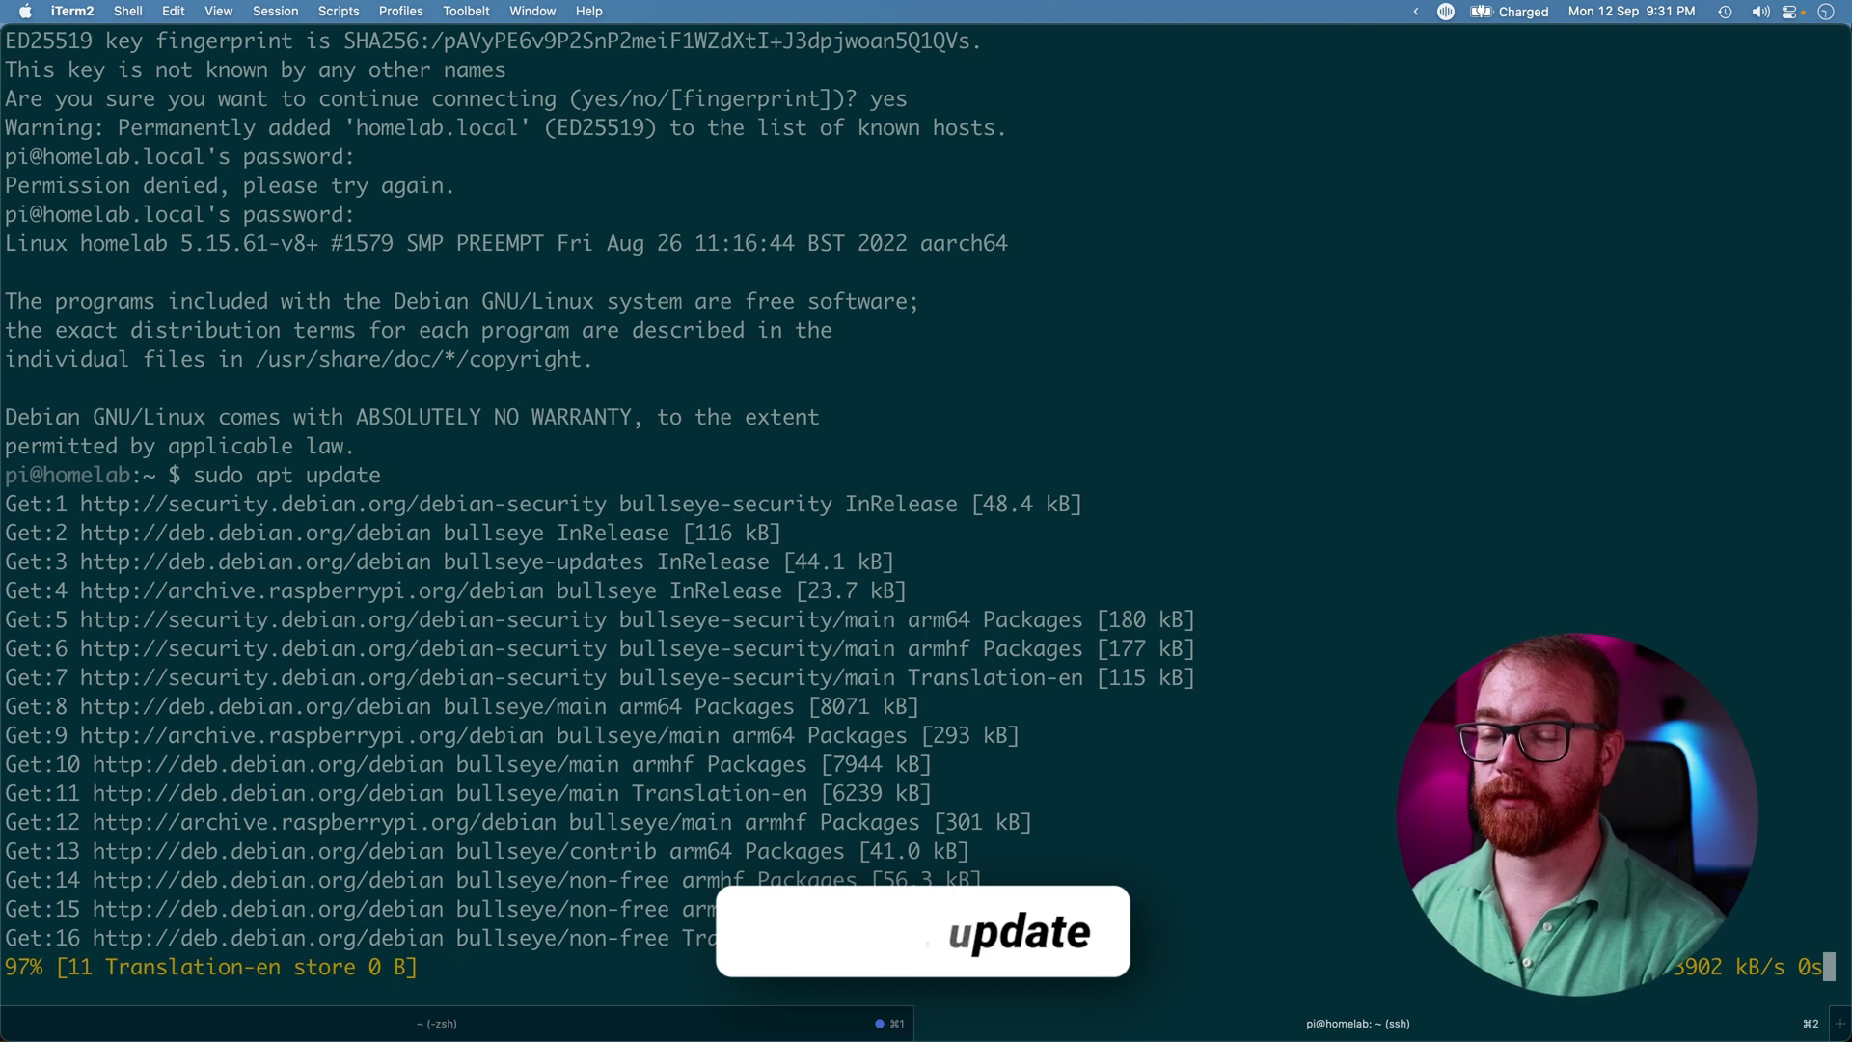
text(sudo apt upgrade)
key(Return)
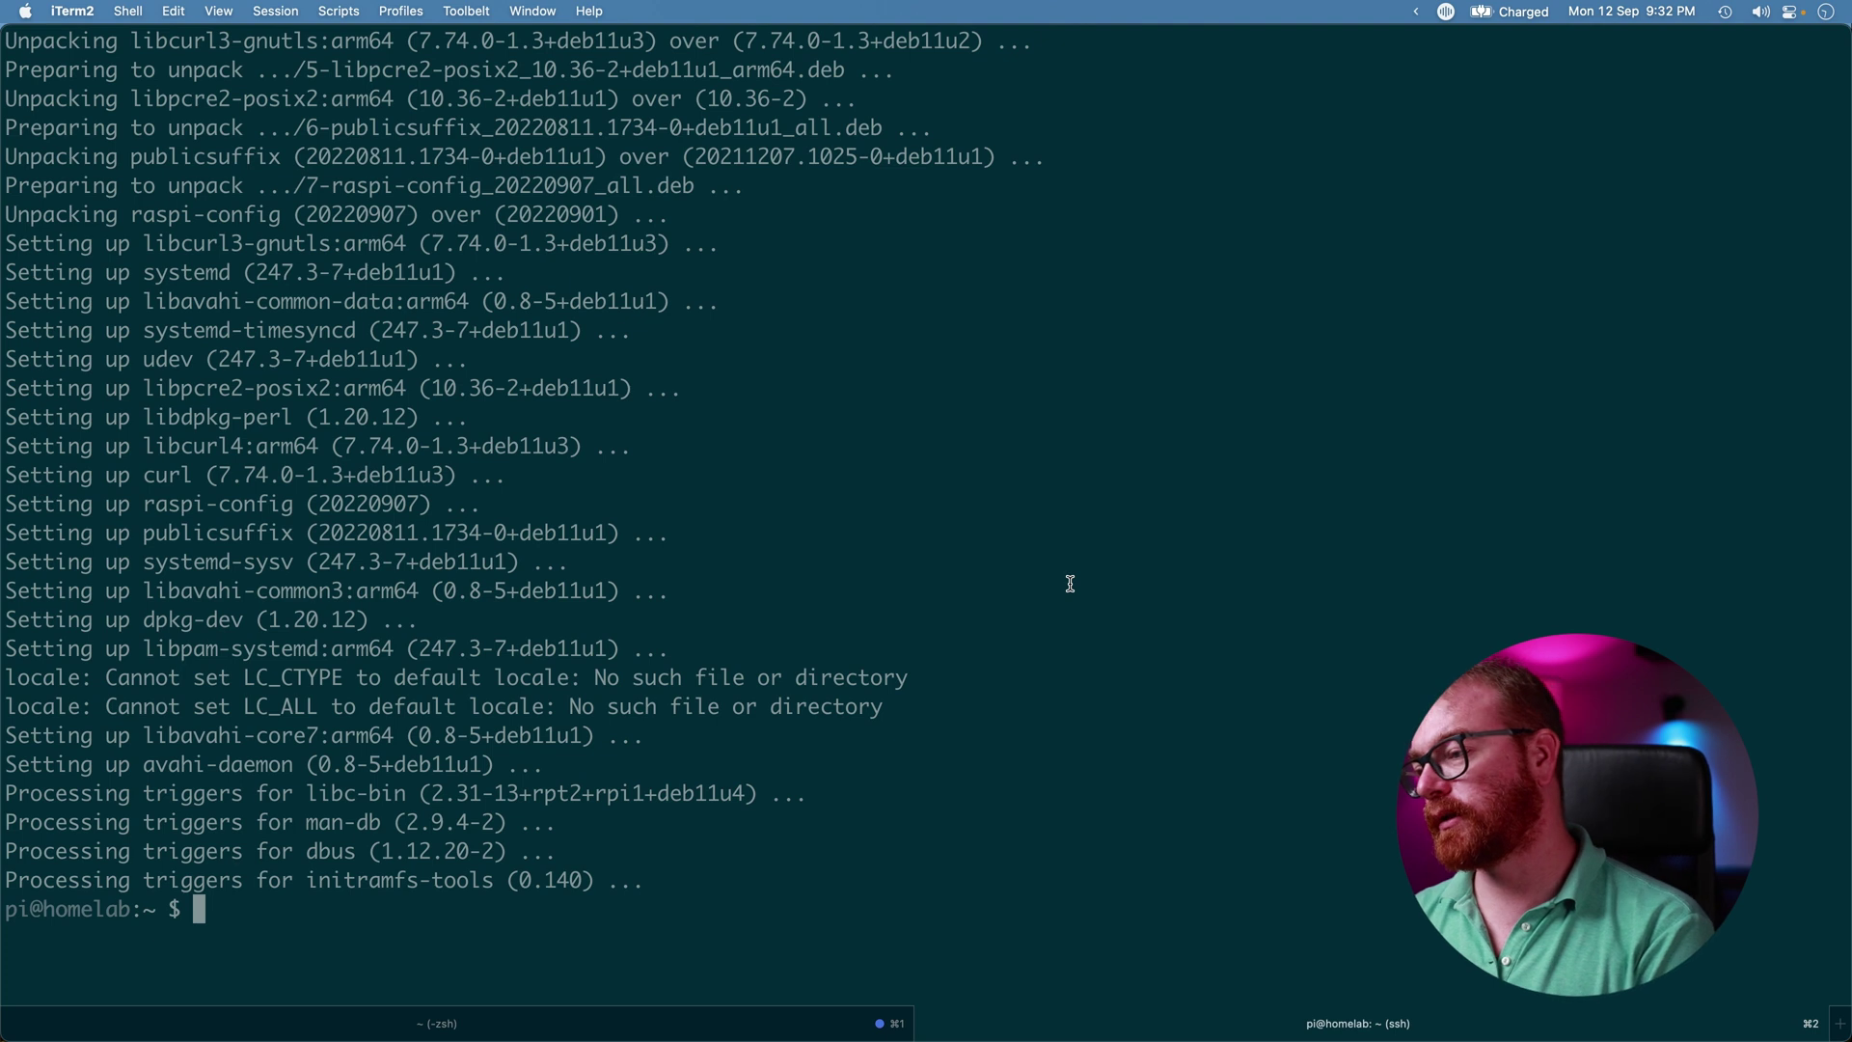
Install CUPS, view /etc/cups/cupsd.conf, and enable remote admin, remote access and printer sharing.
text(apt)
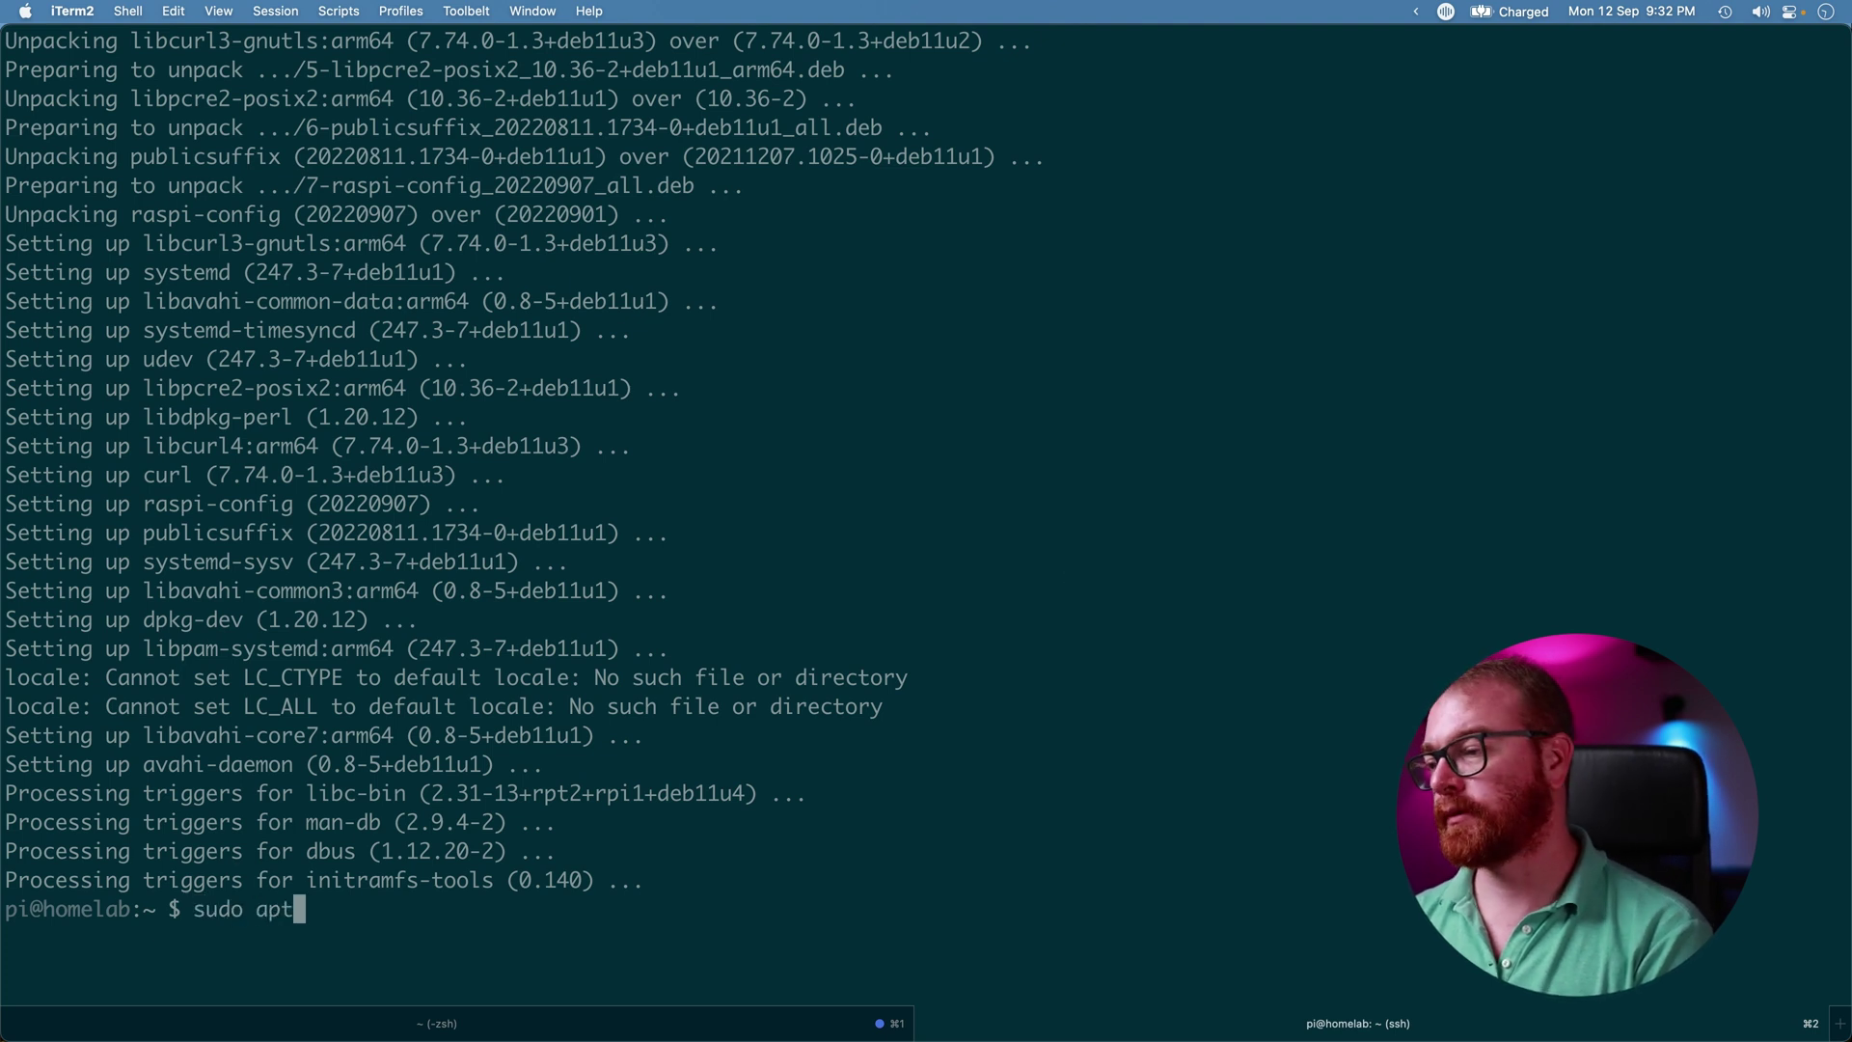
text( install cups)
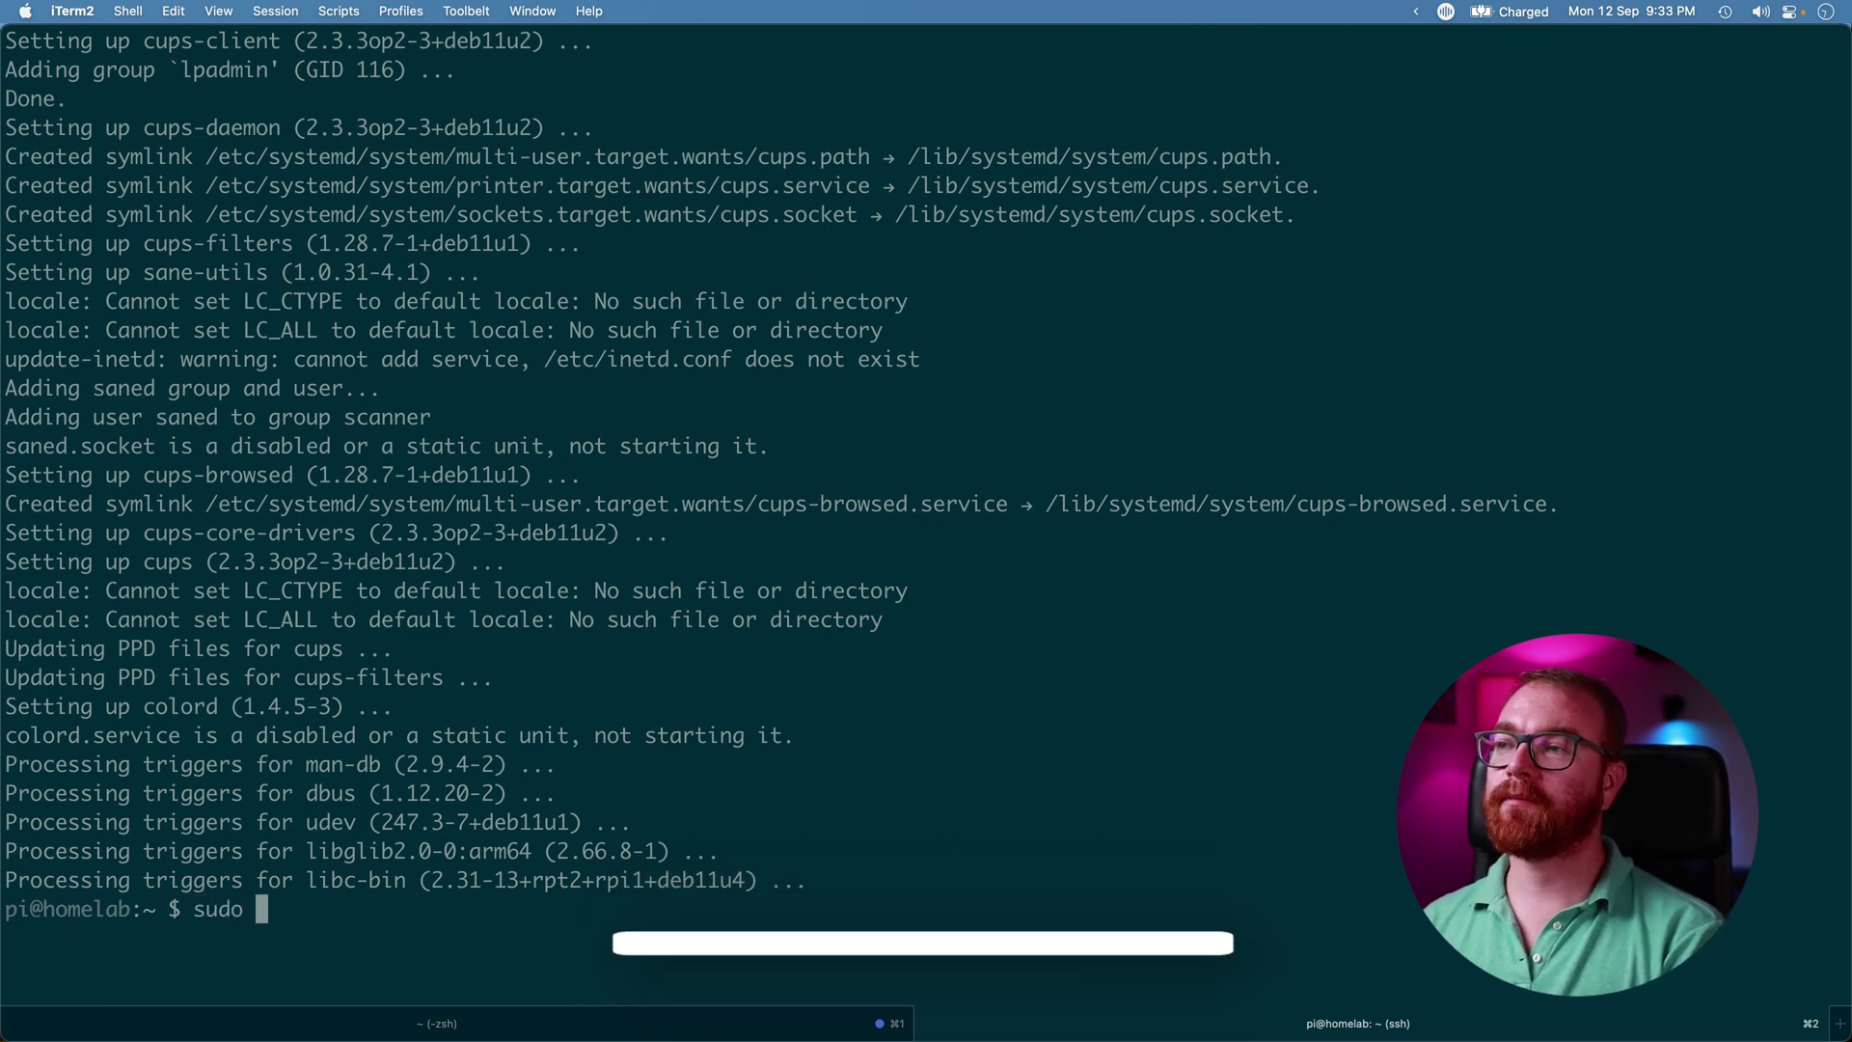
text(nano /etc/cups/cupsd.conf)
key(Return)
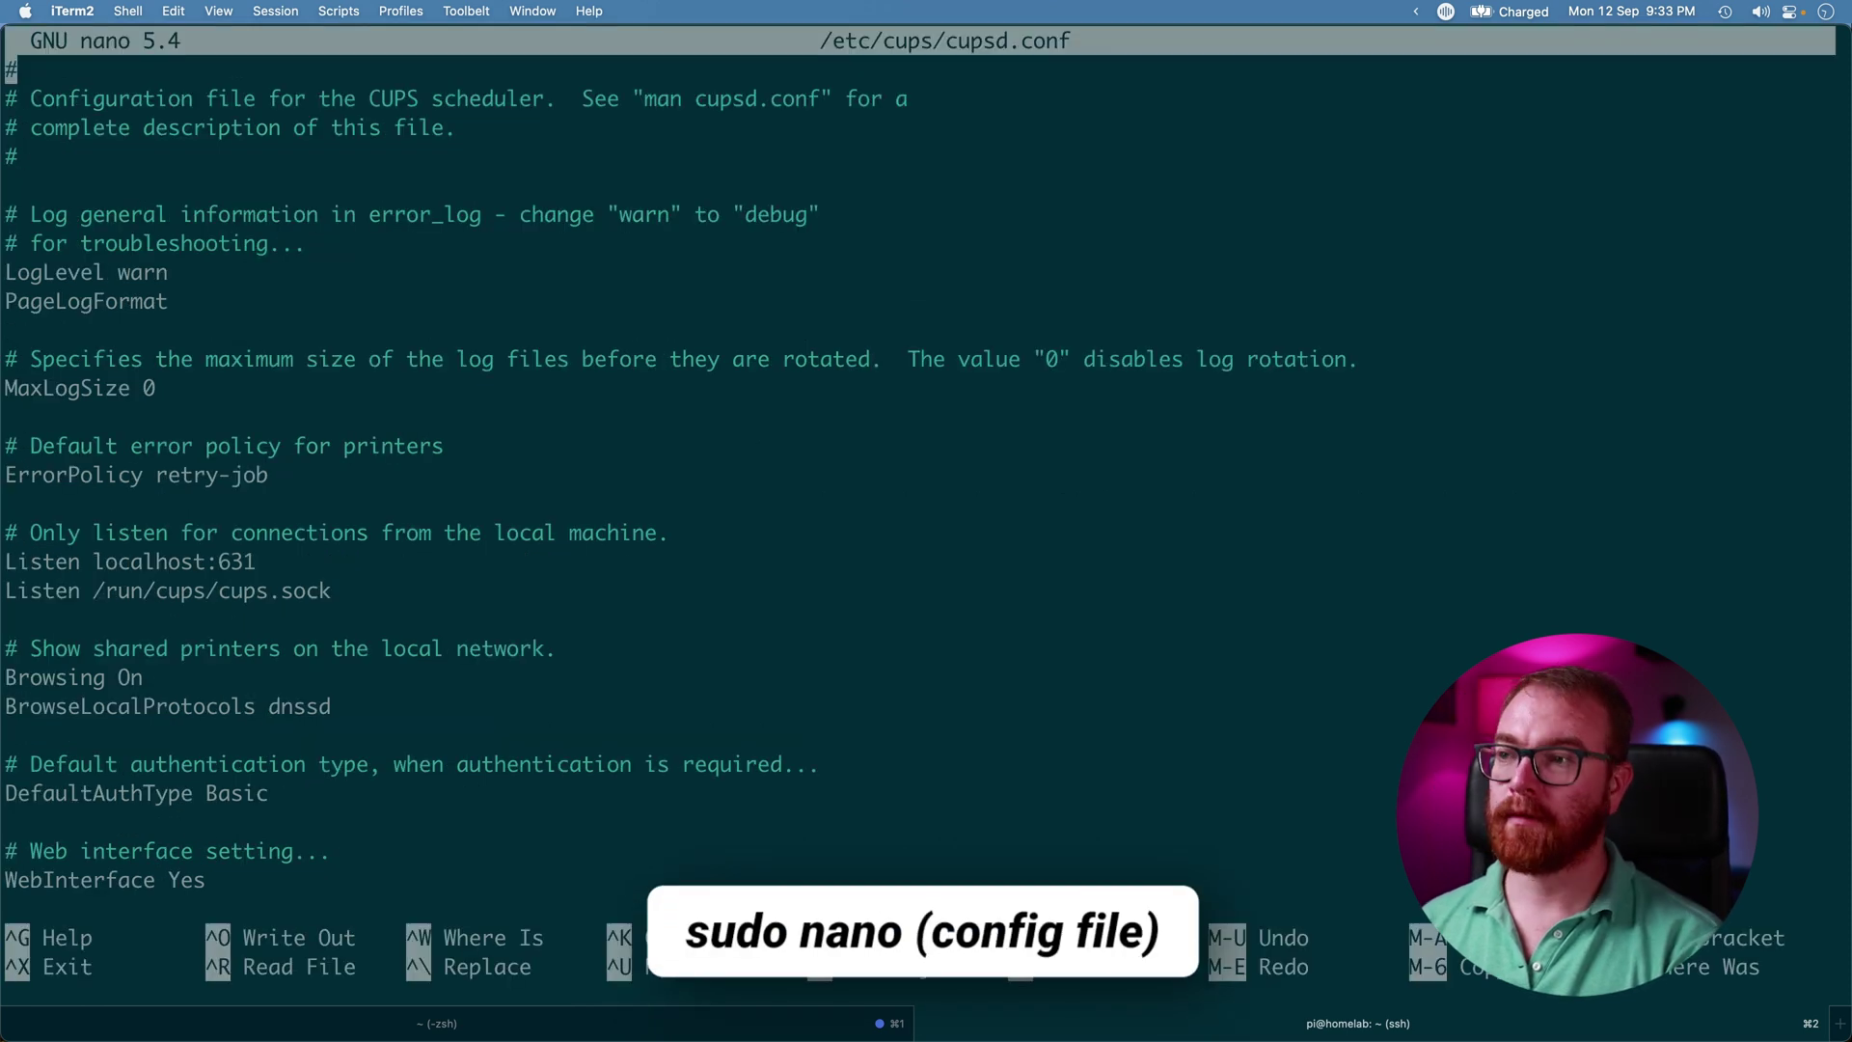
key(ctrl+x)
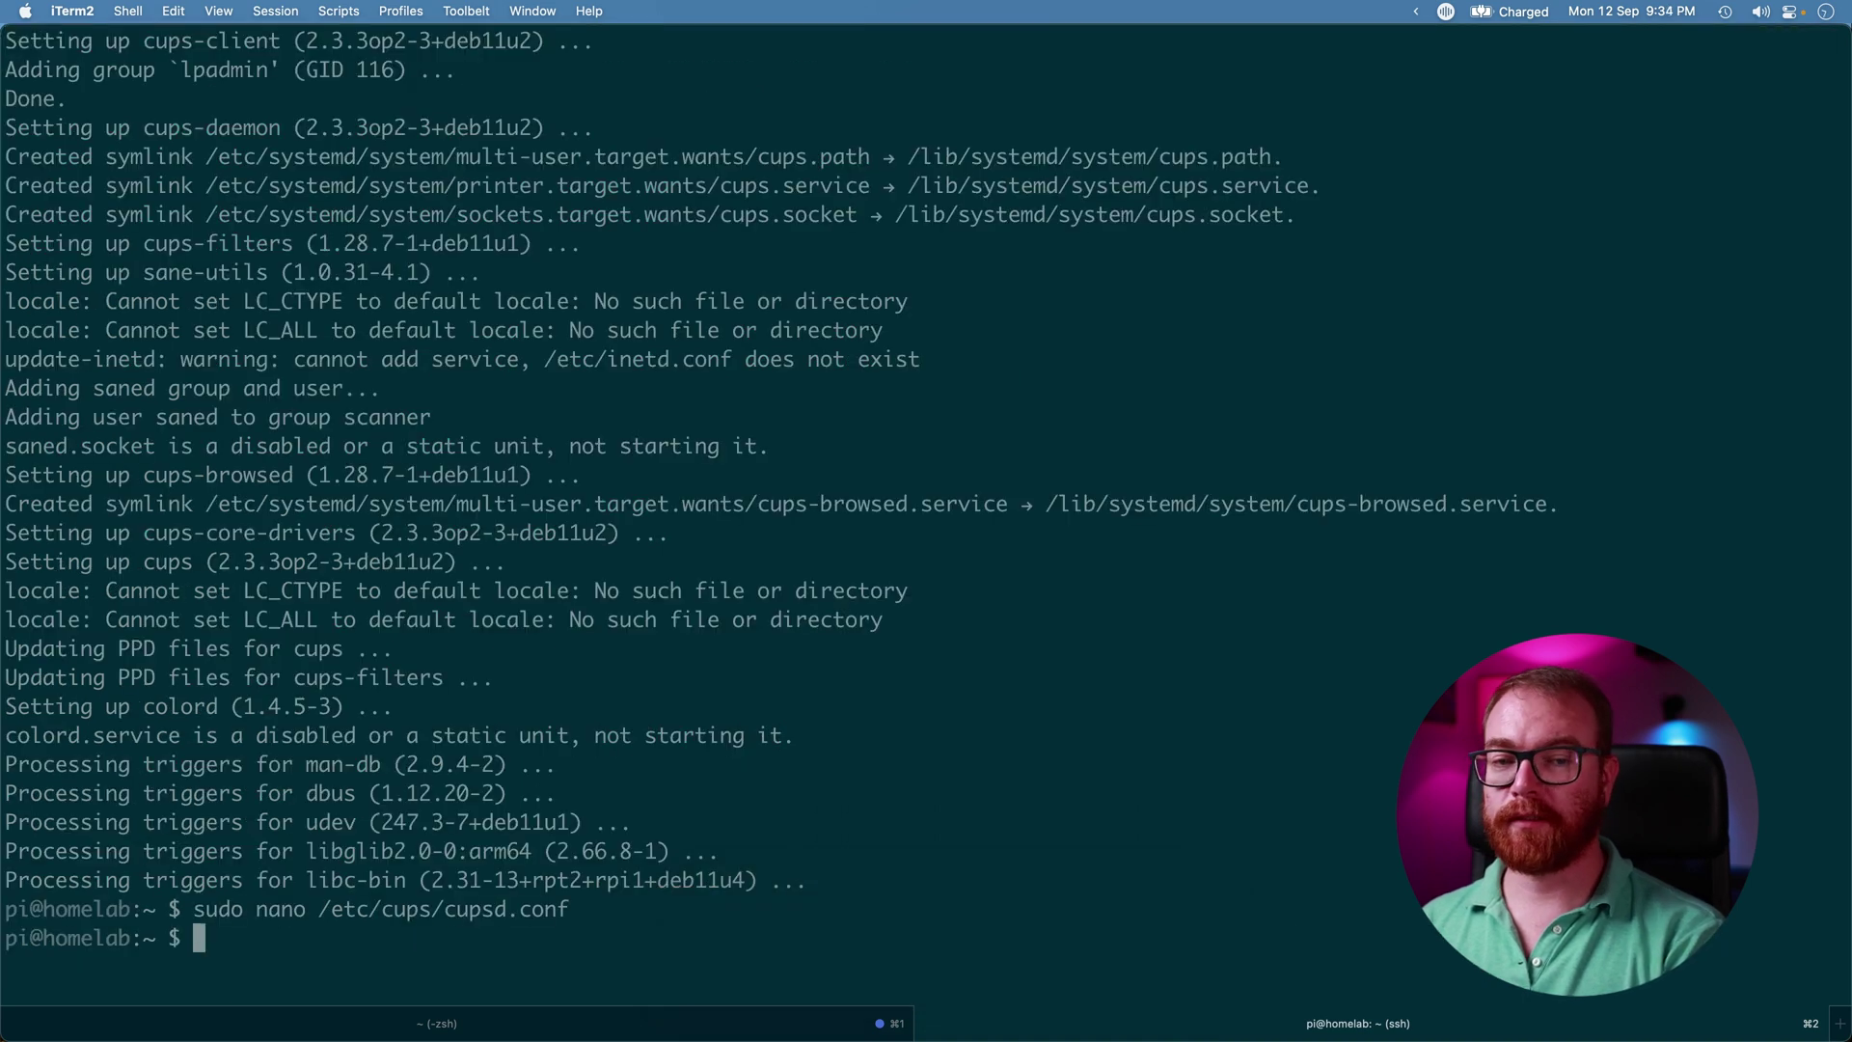
text(sudo cupsctl --remote-admin --remote-any --share-printers)
key(Return)
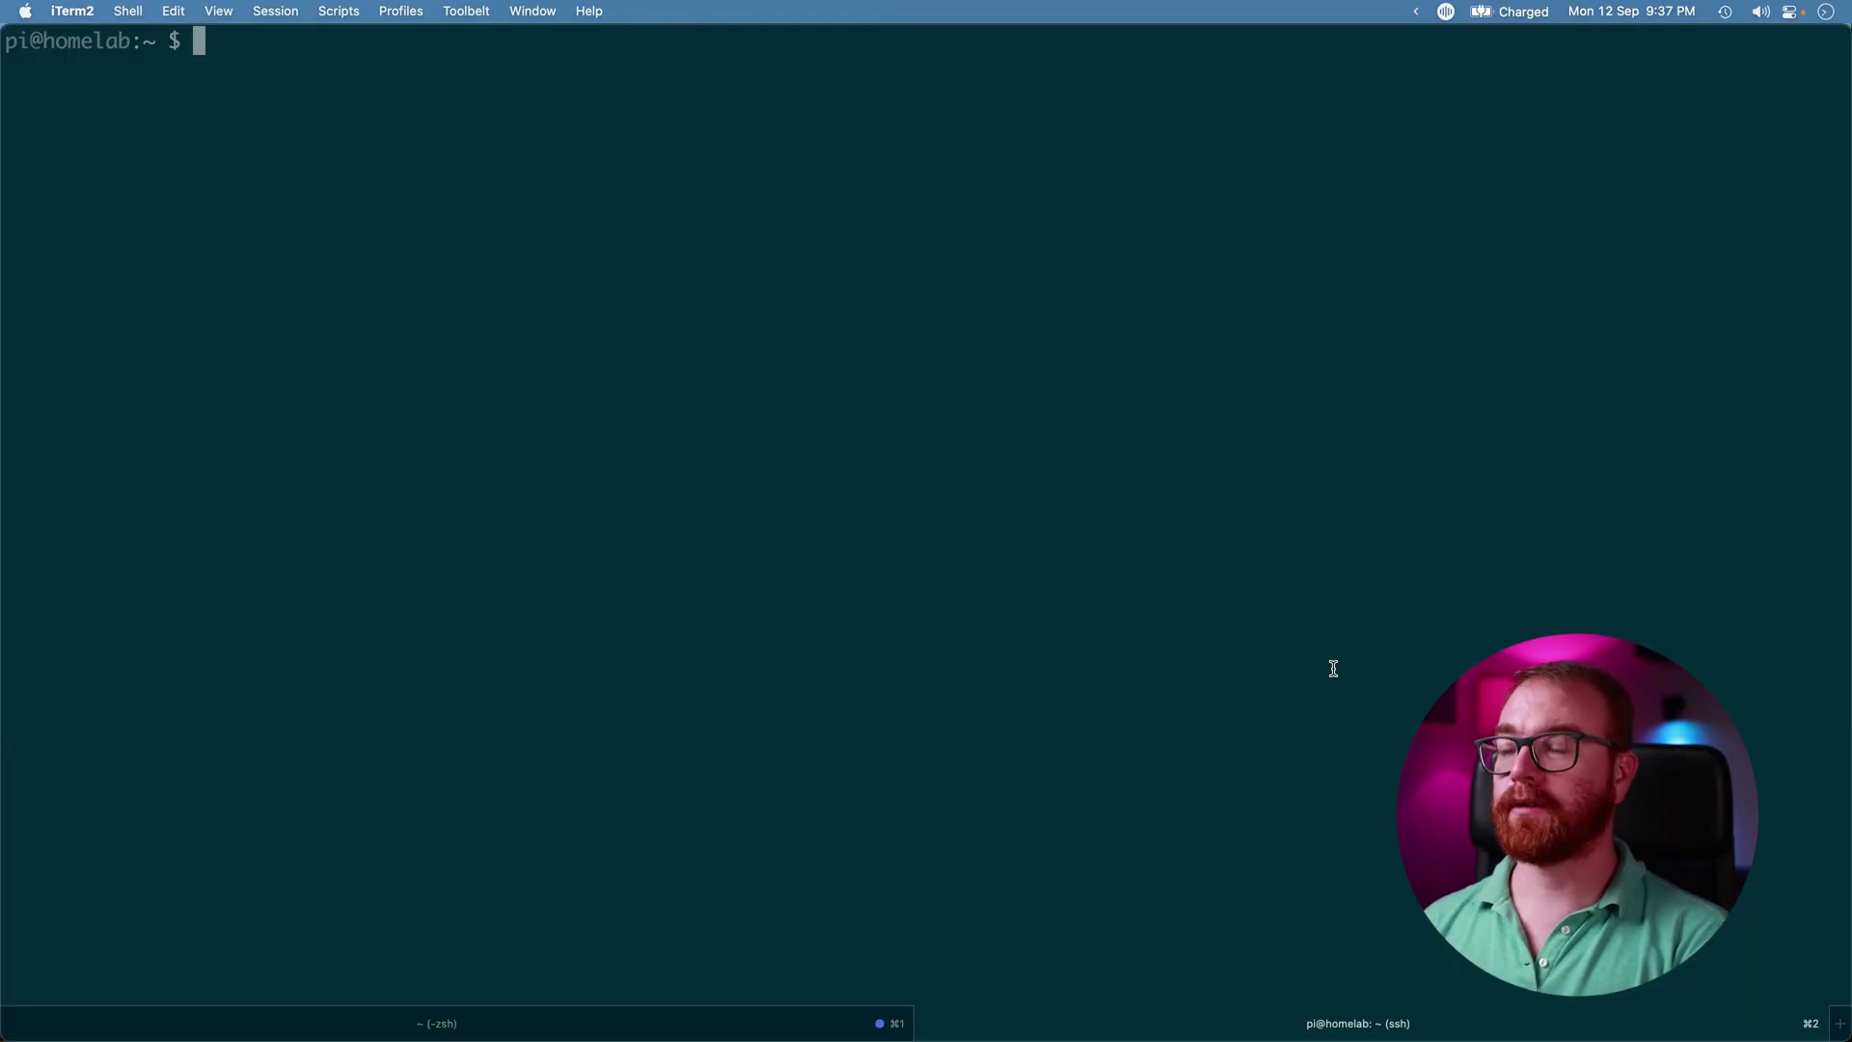
text(curl )
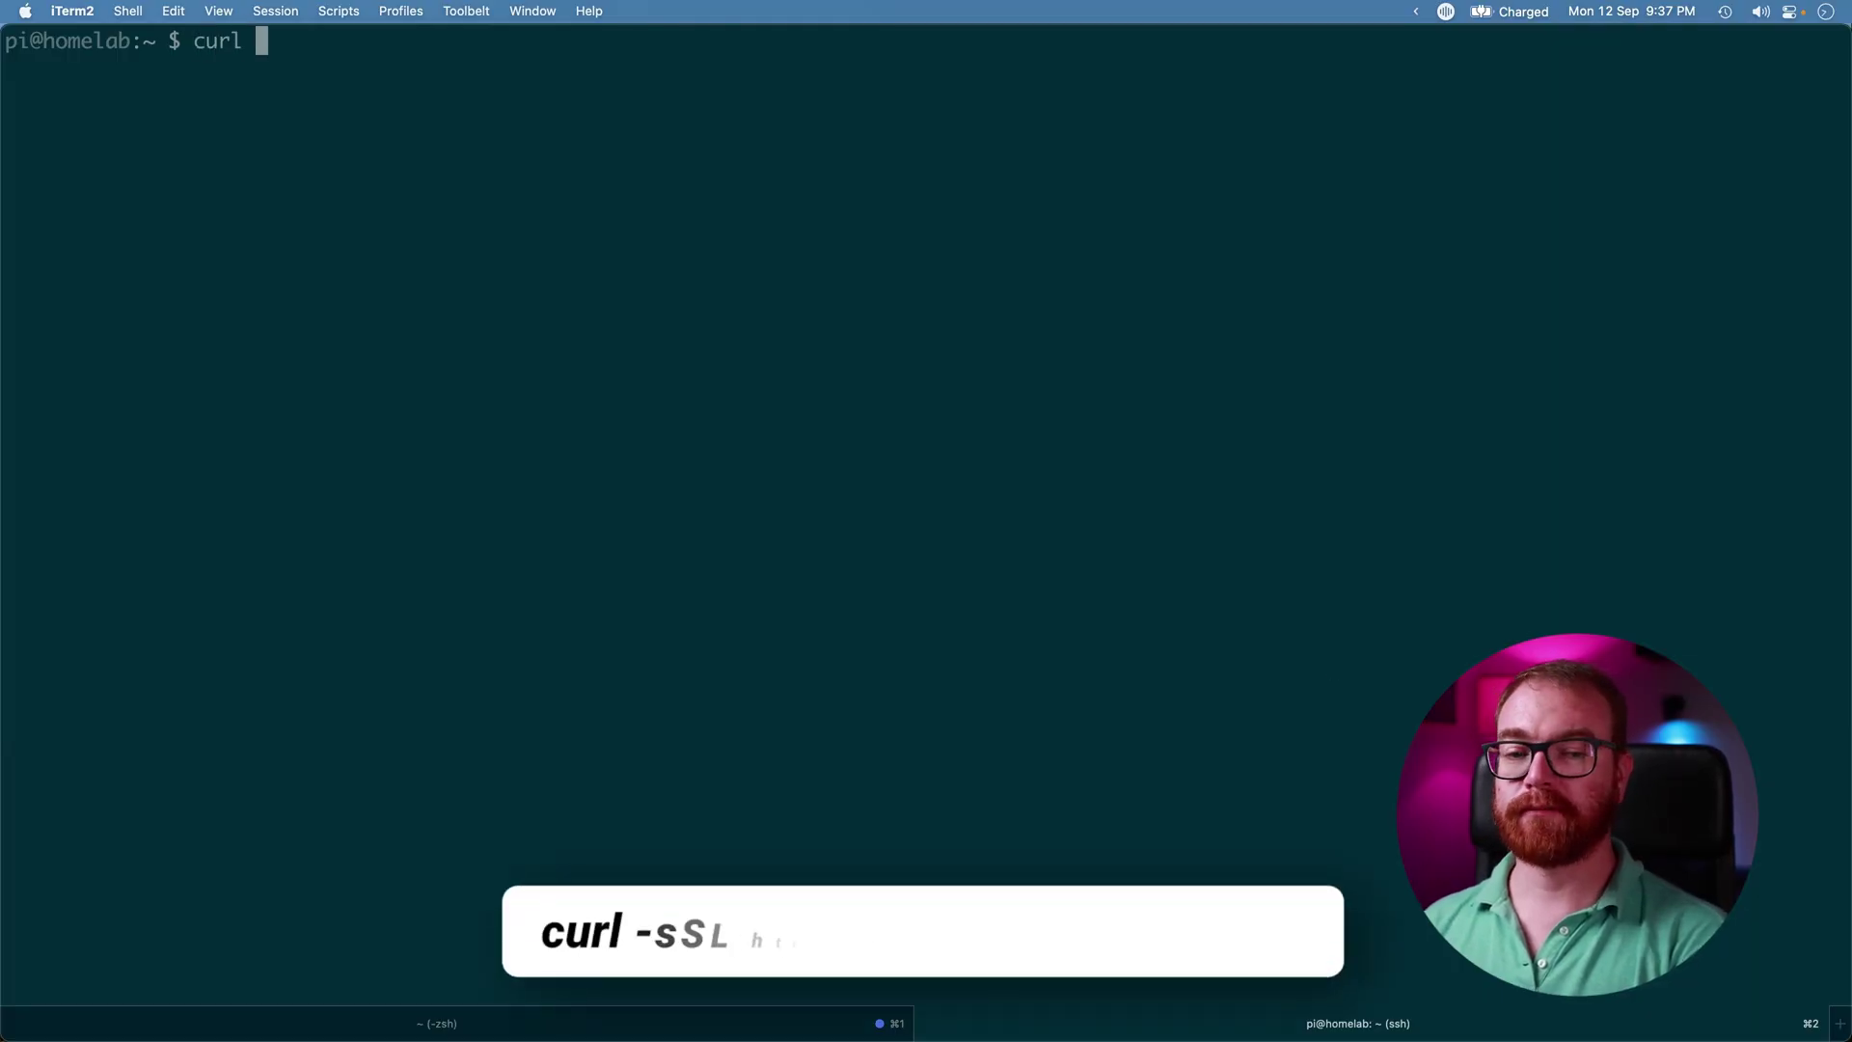
text(-sSL https://get.docker.com | sh)
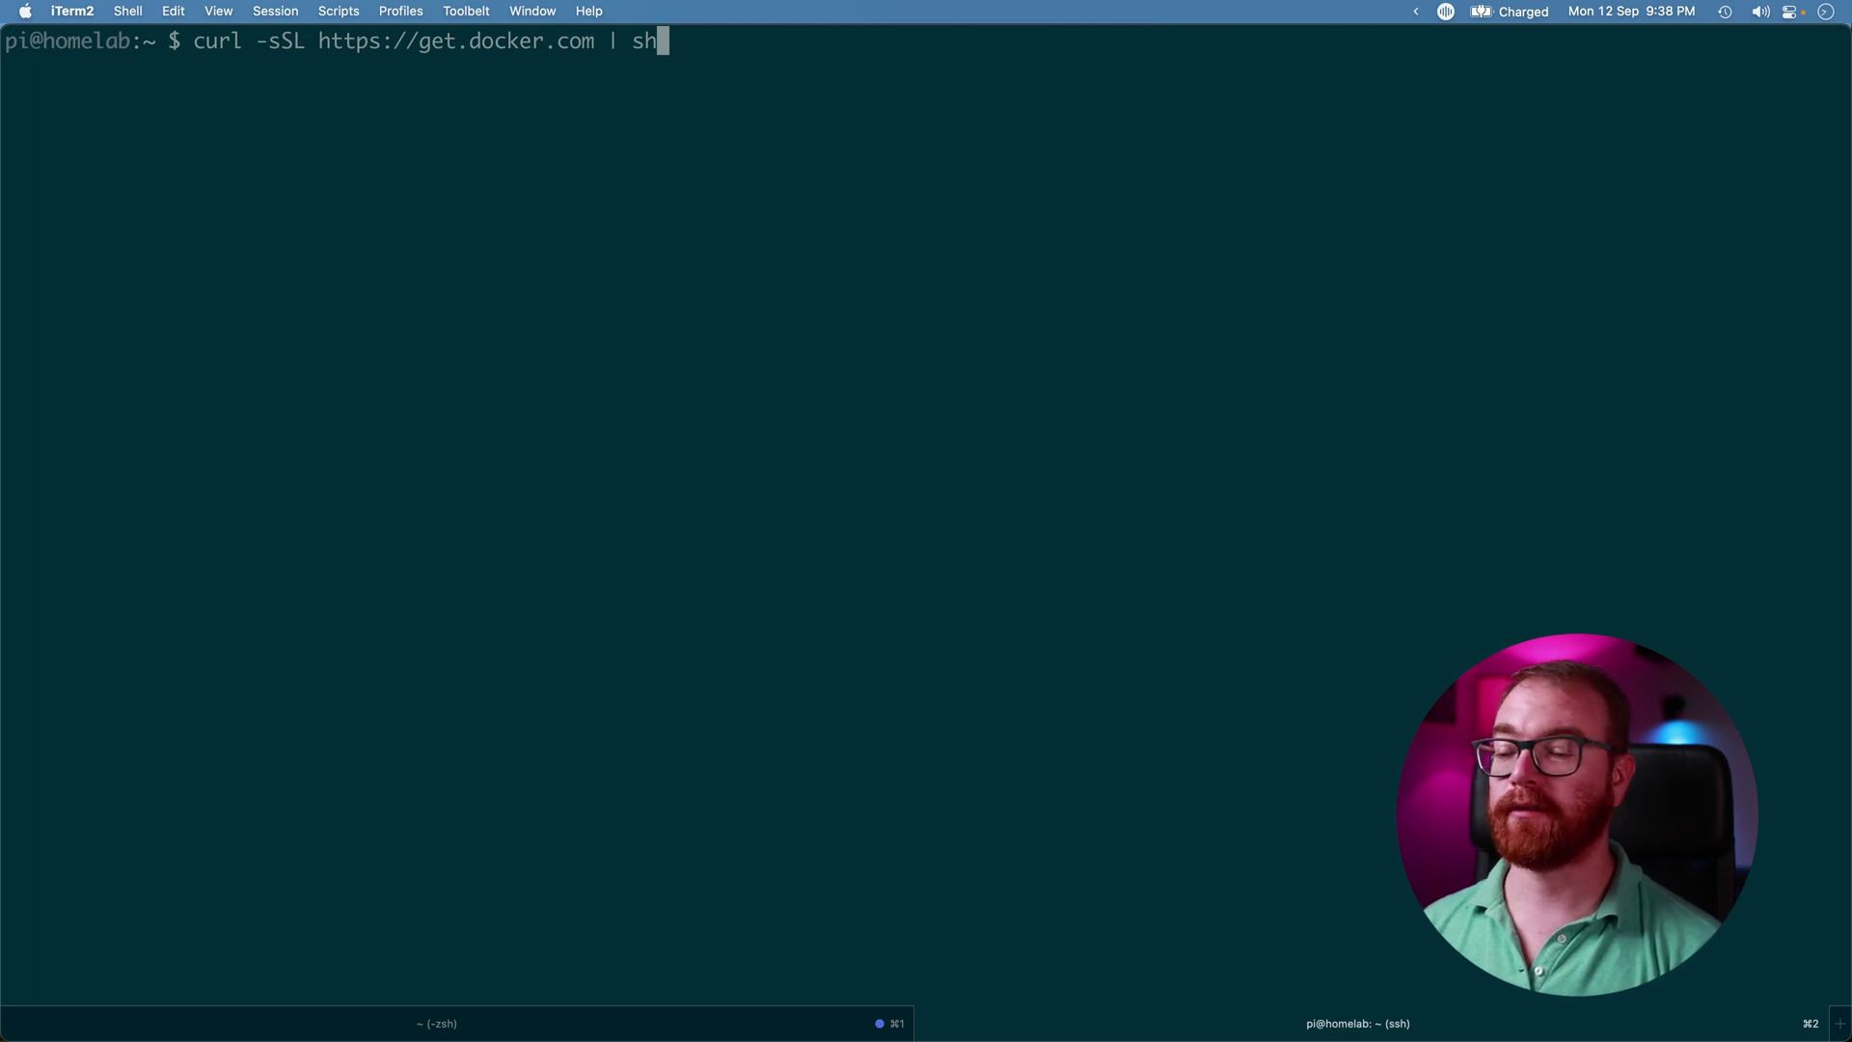
key(Return)
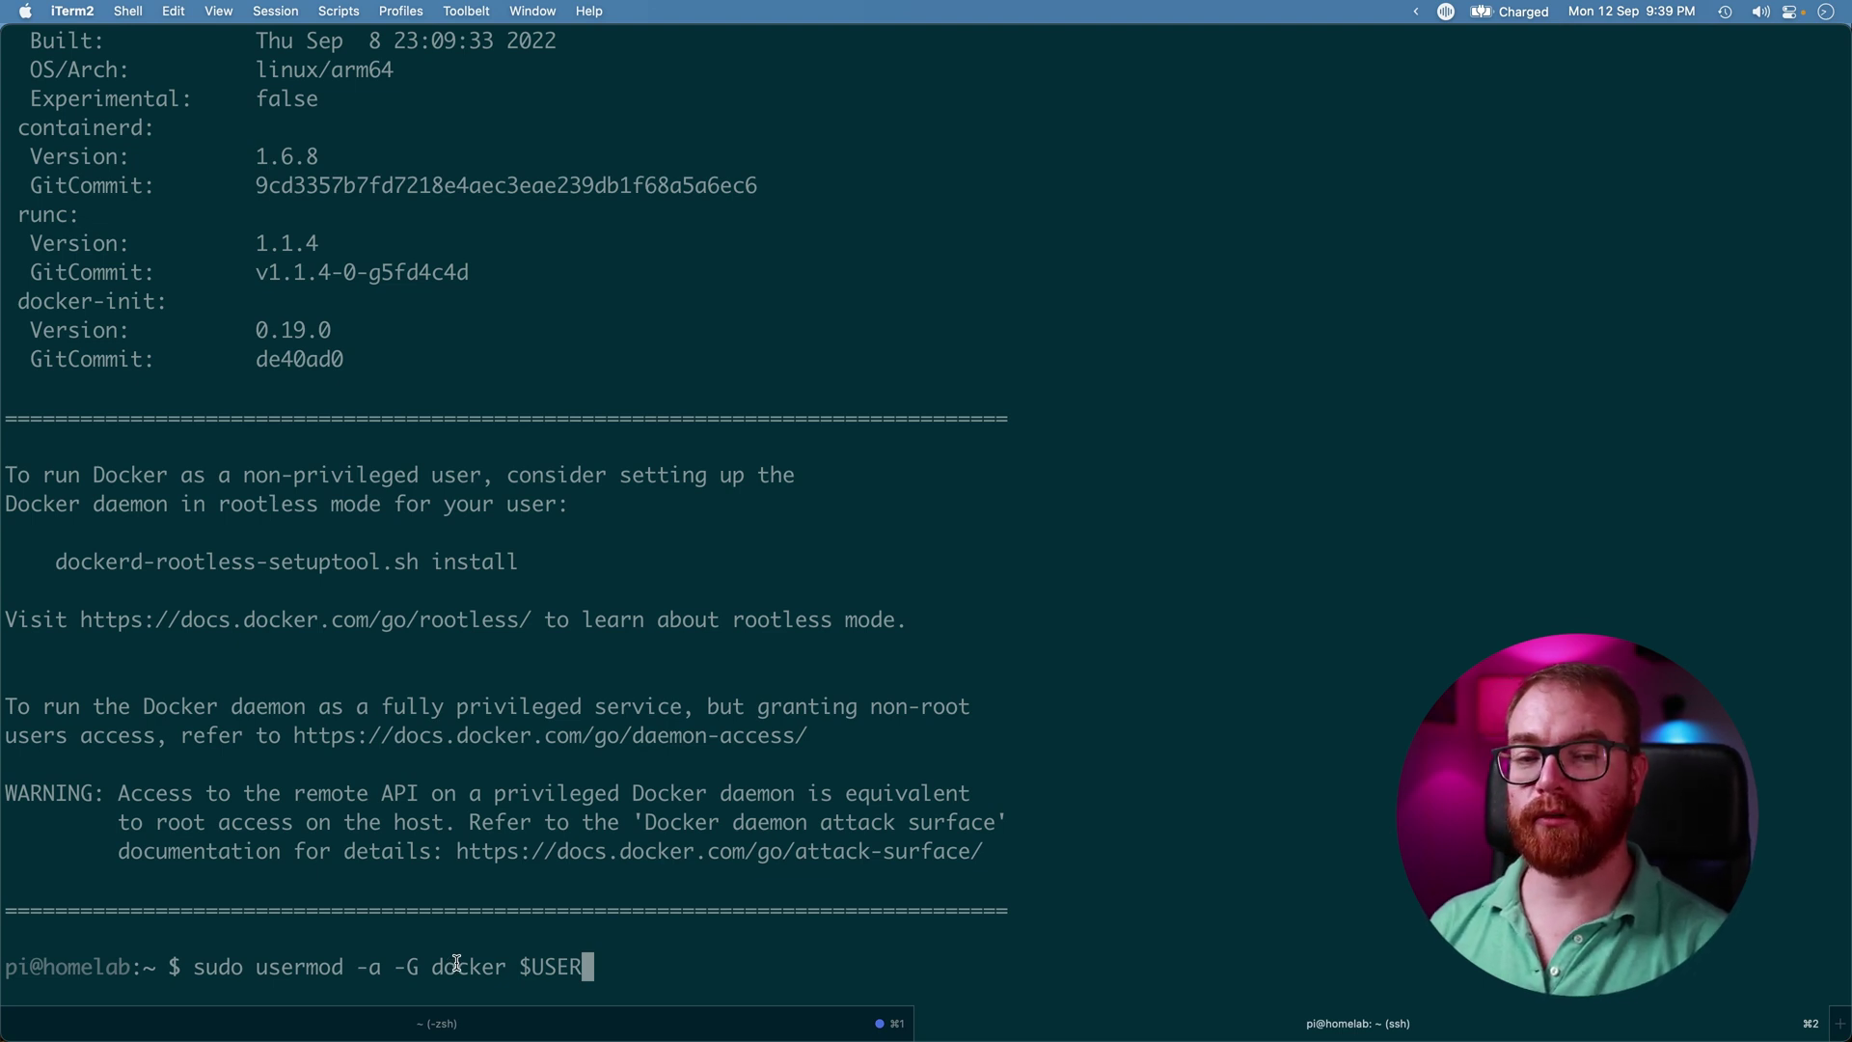
Add pi to the docker group, start a fresh login shell, and verify with id.
key(Return)
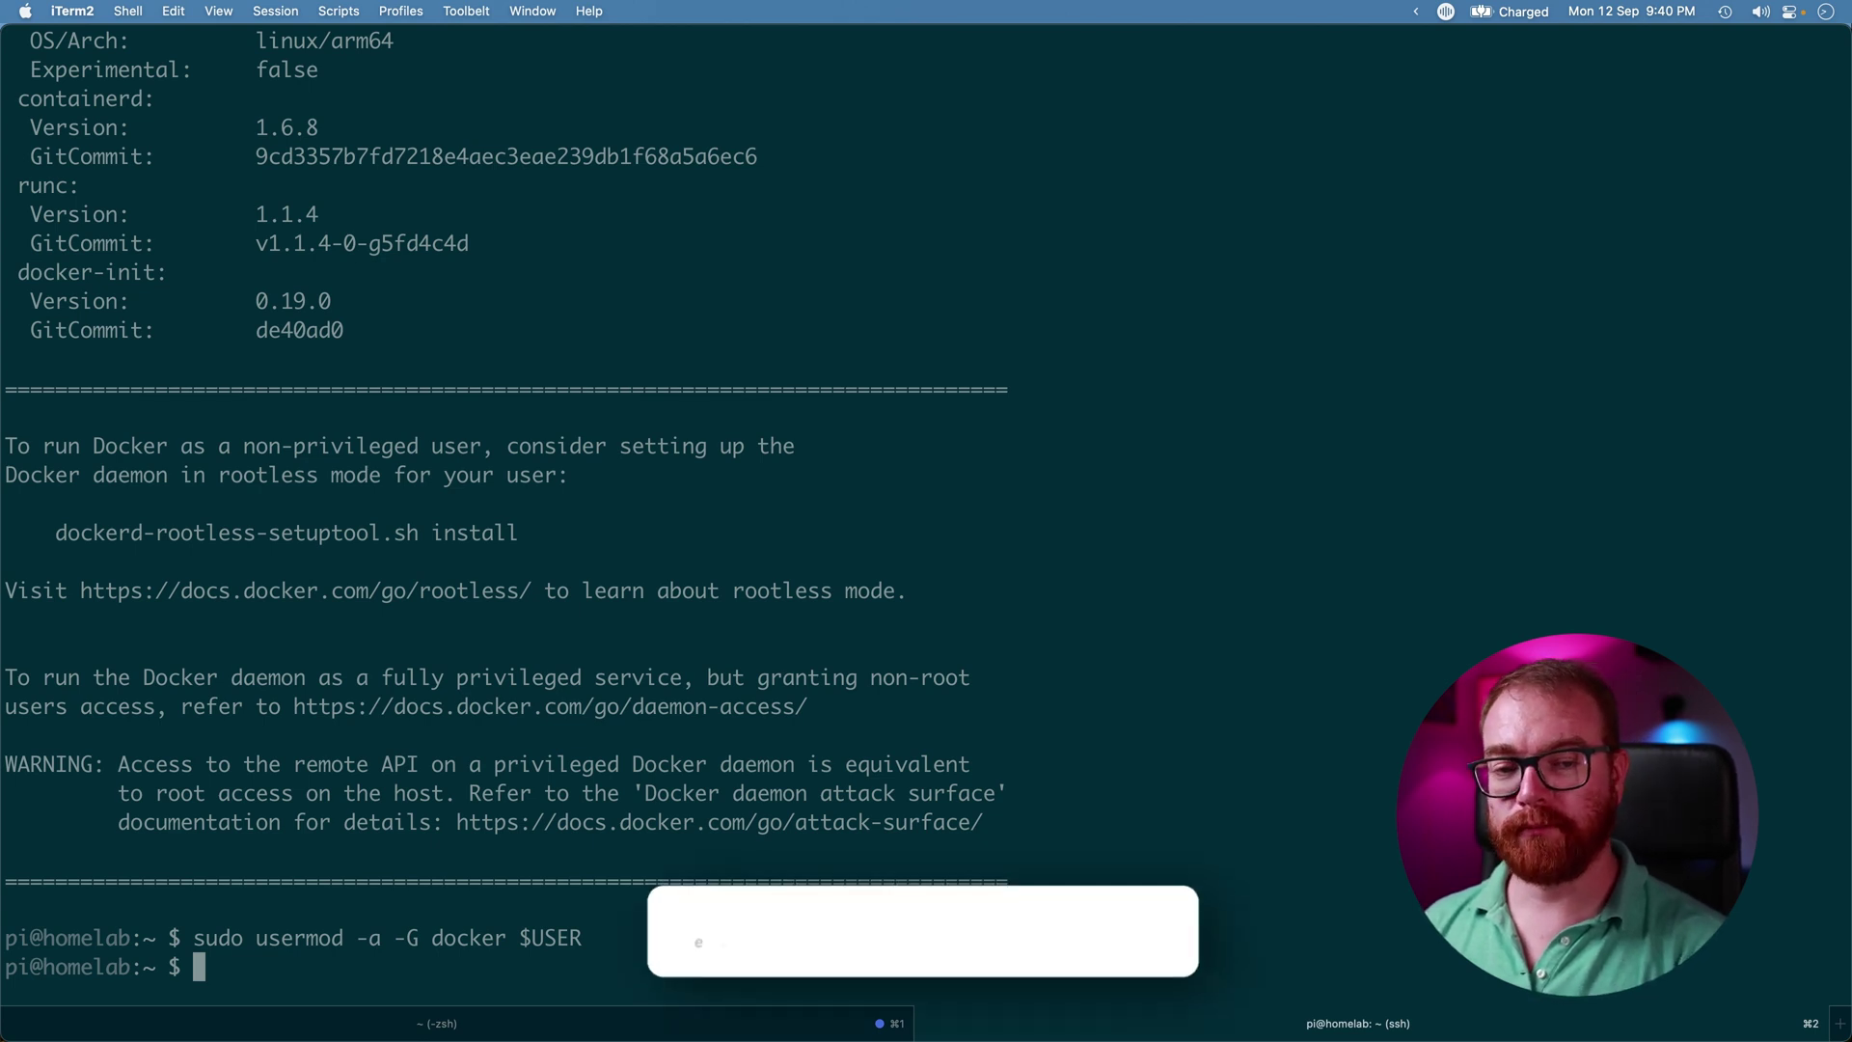
text(ex)
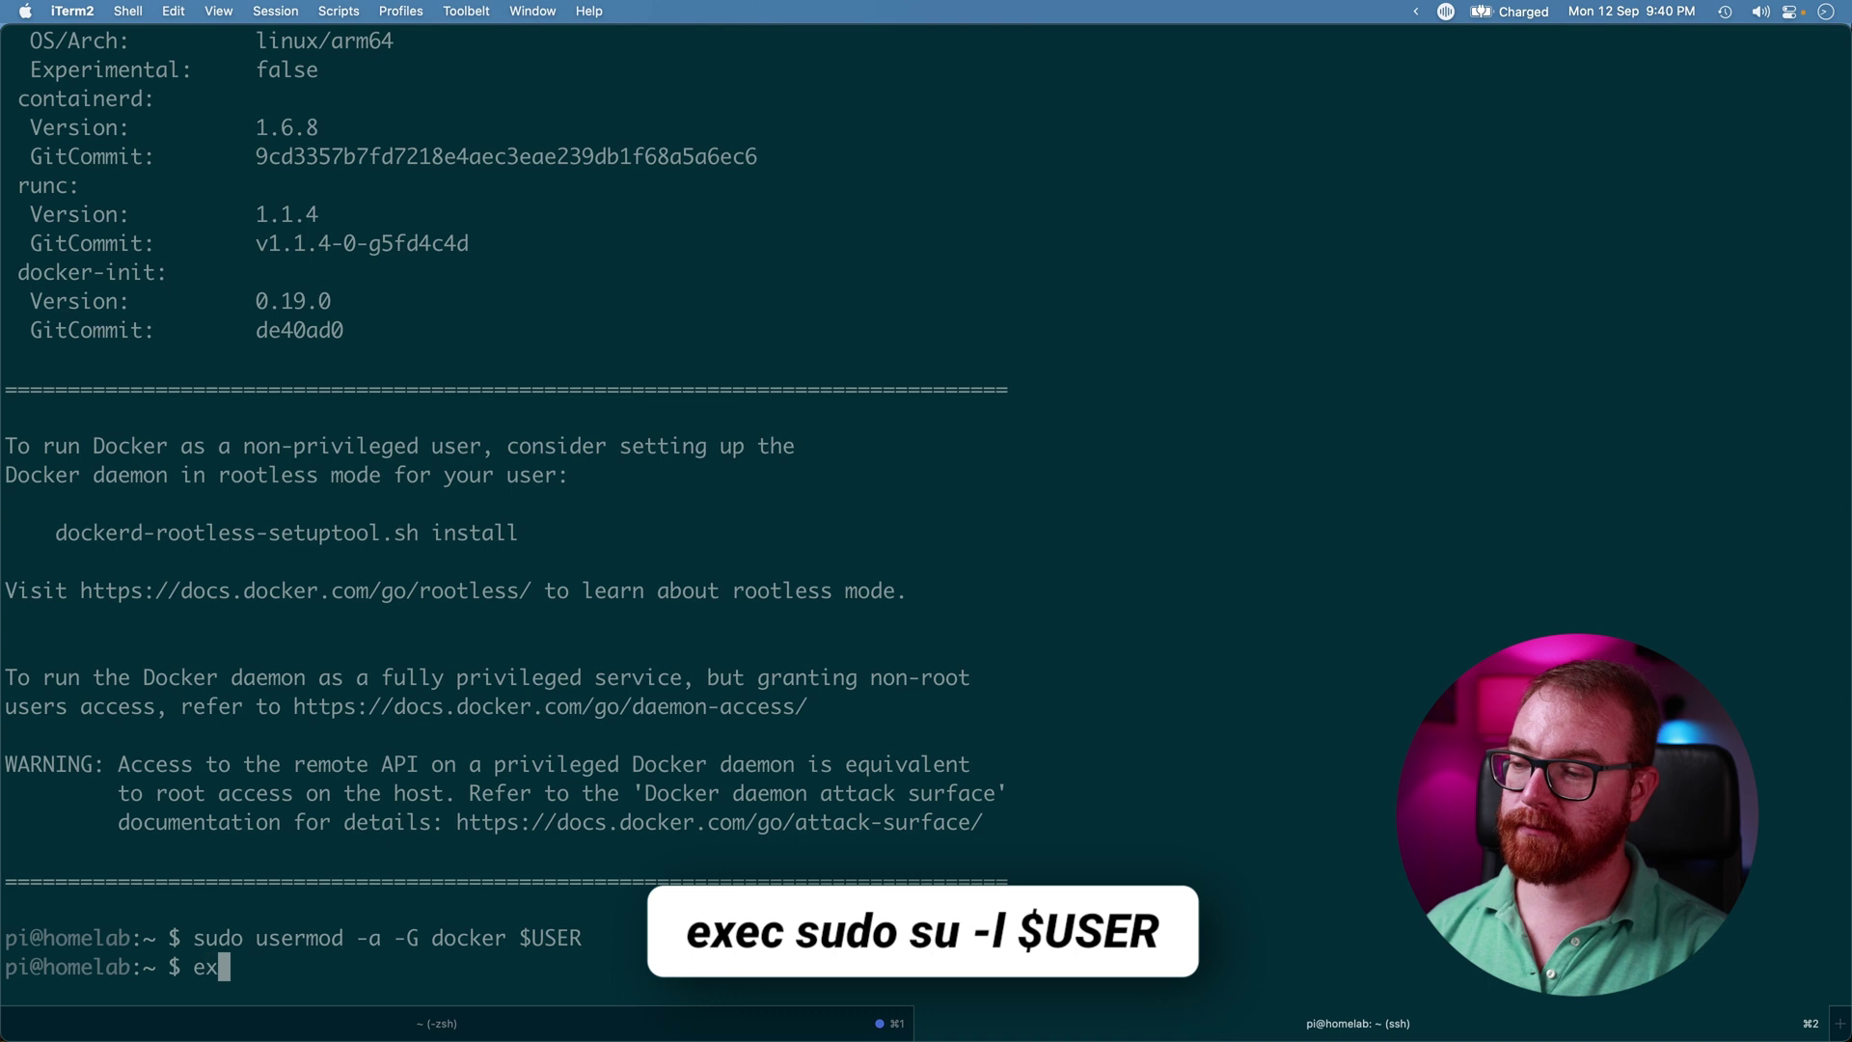
text(ec sudo su -l $USER)
key(Return)
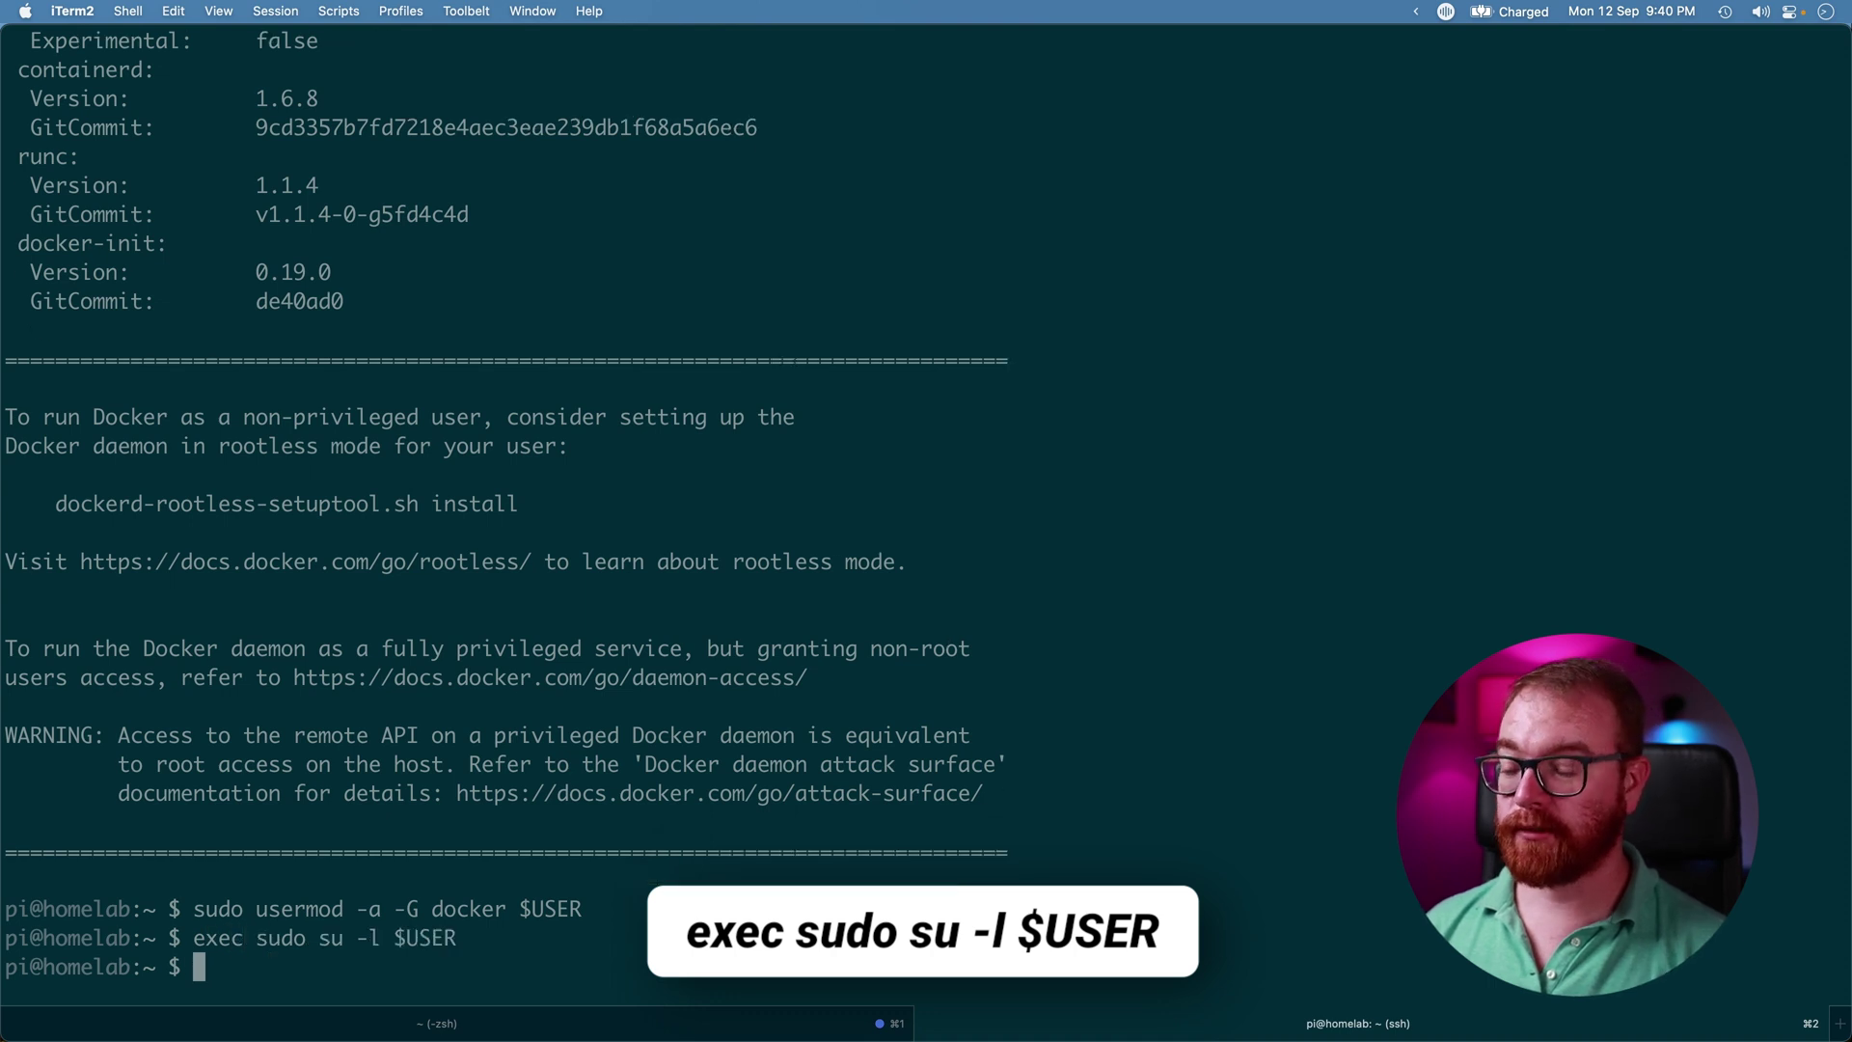
text(id)
key(Return)
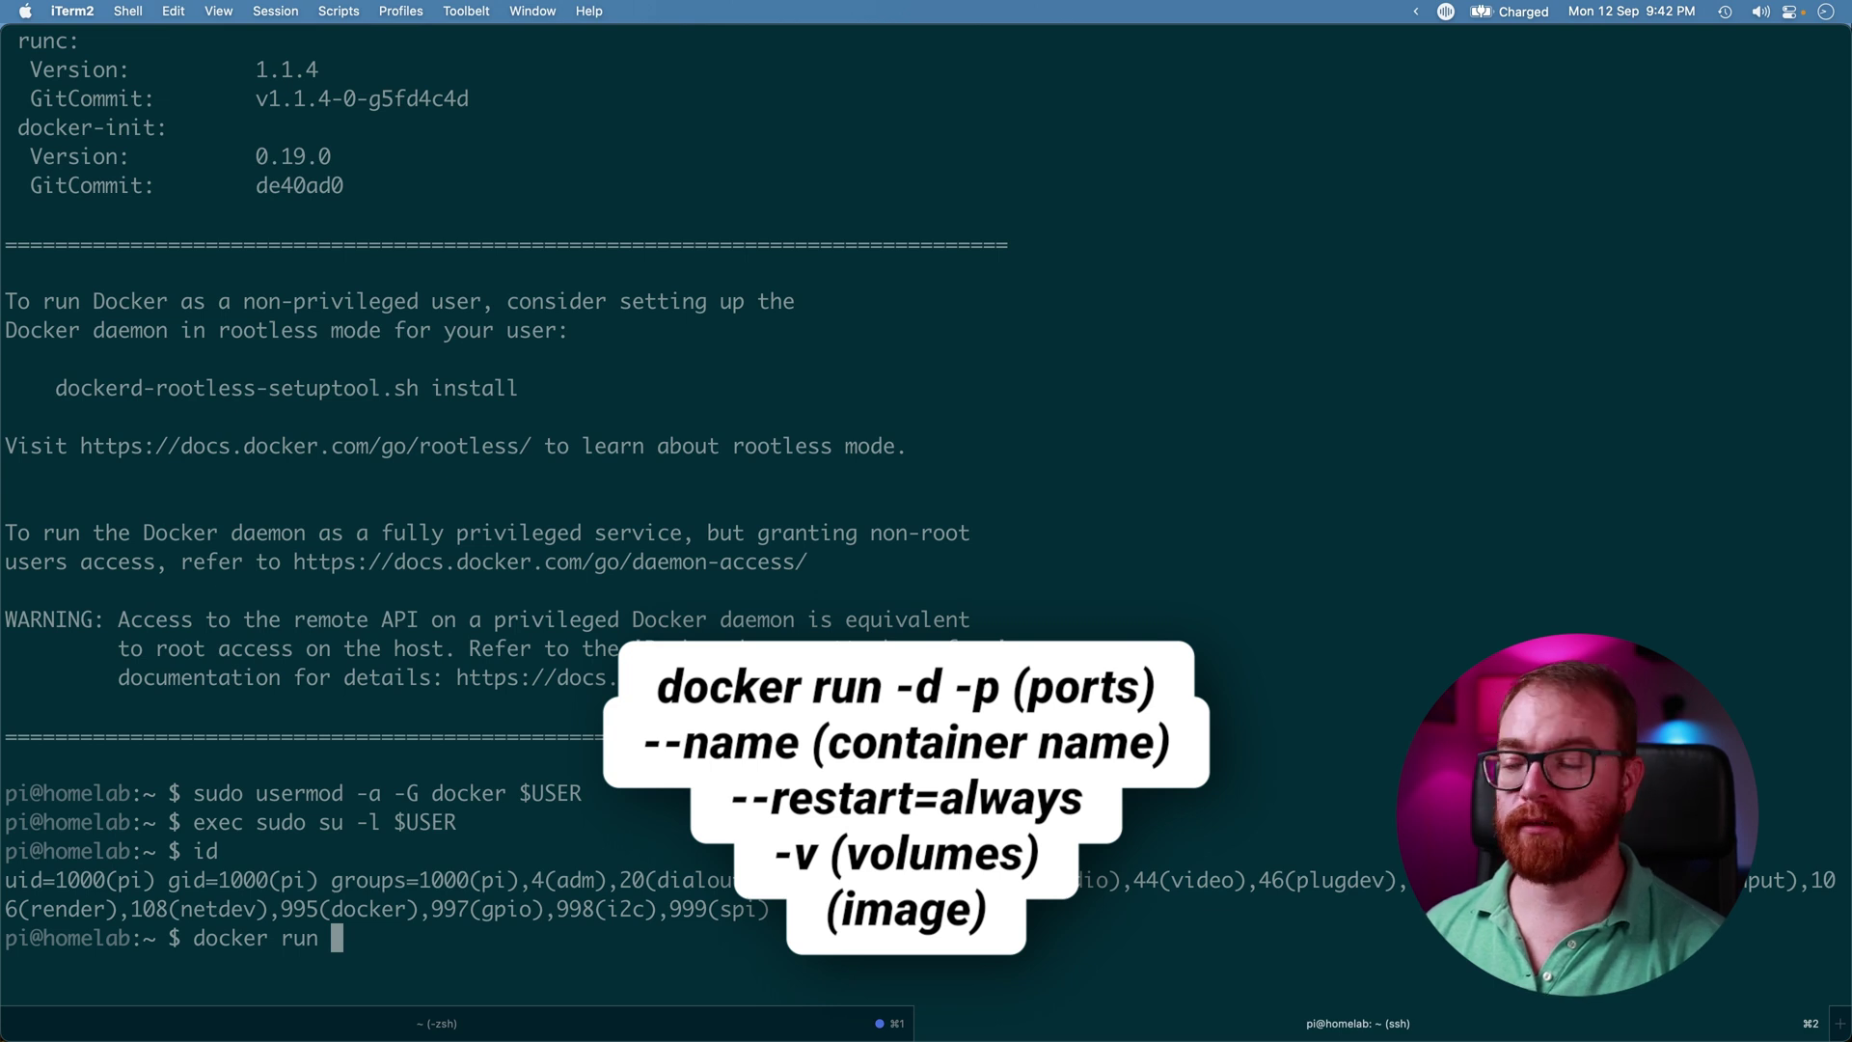
Add -d and -p 8000:8000 -p 9443:9443 lines to the docker run command.
text(\)
key(Return)
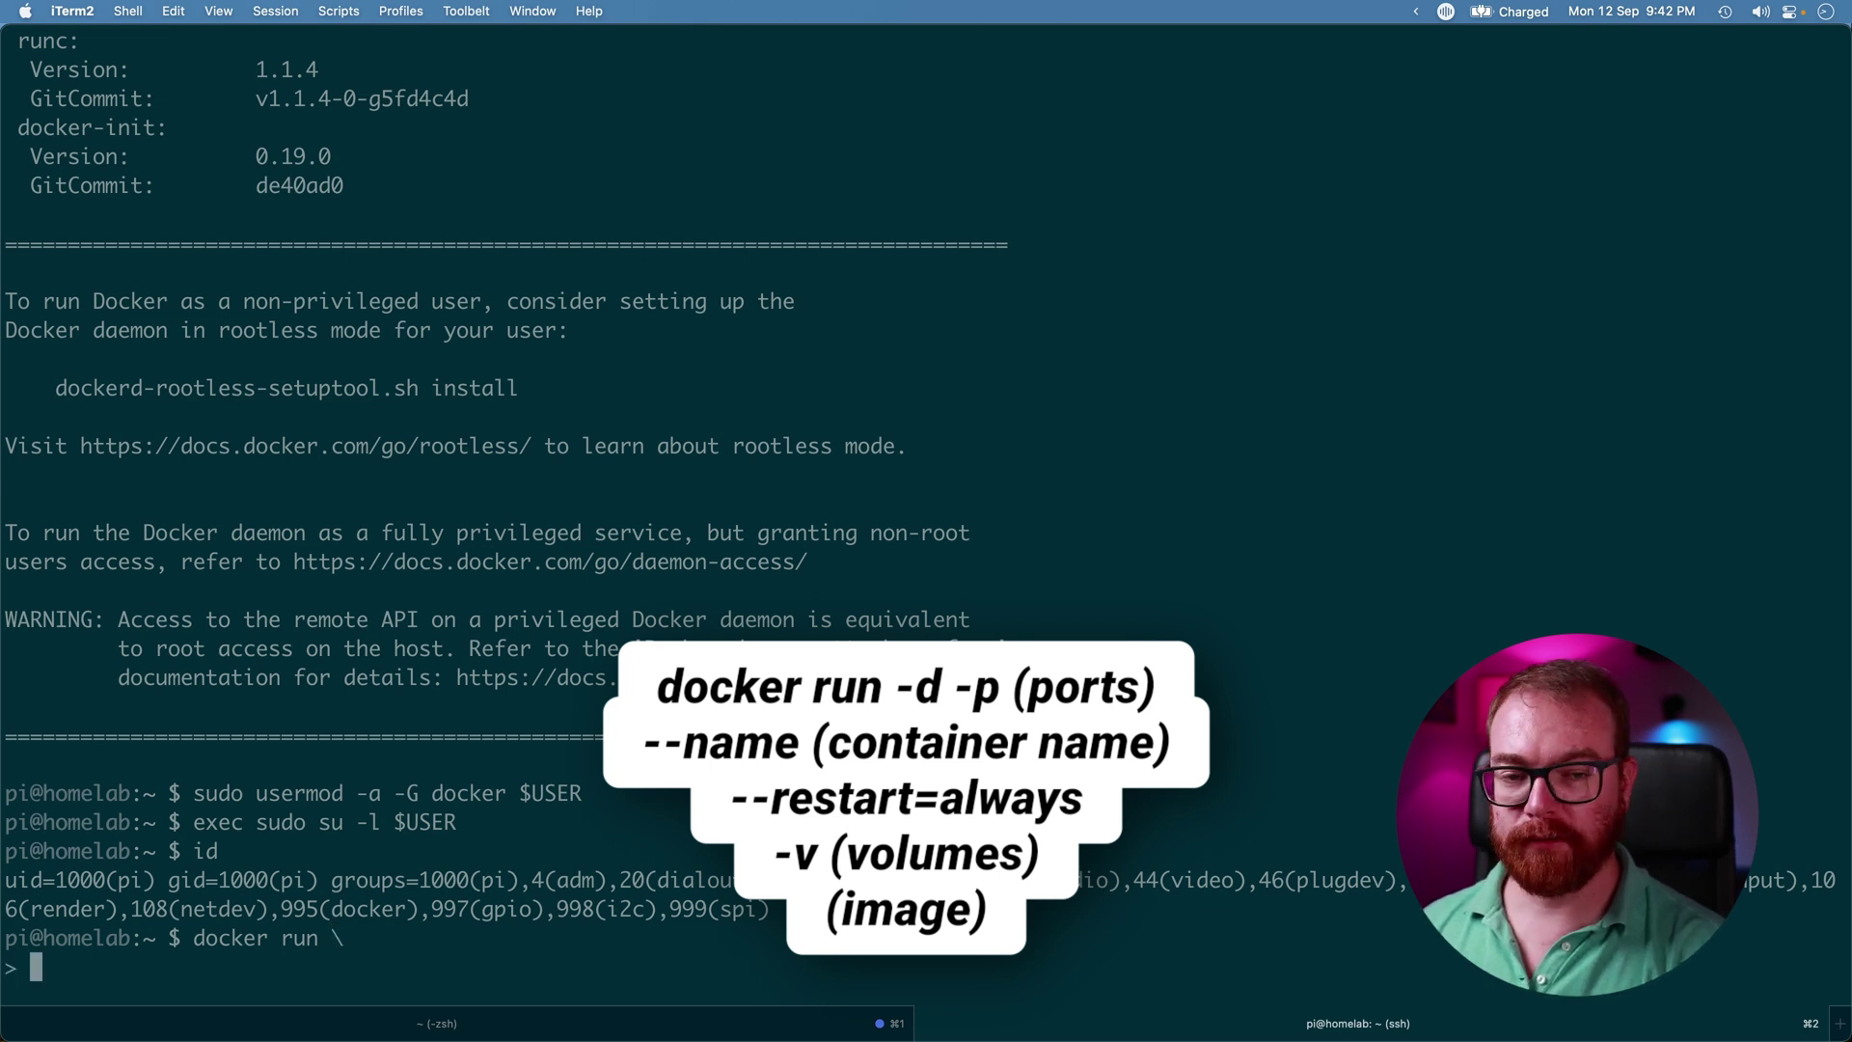
text(-d)
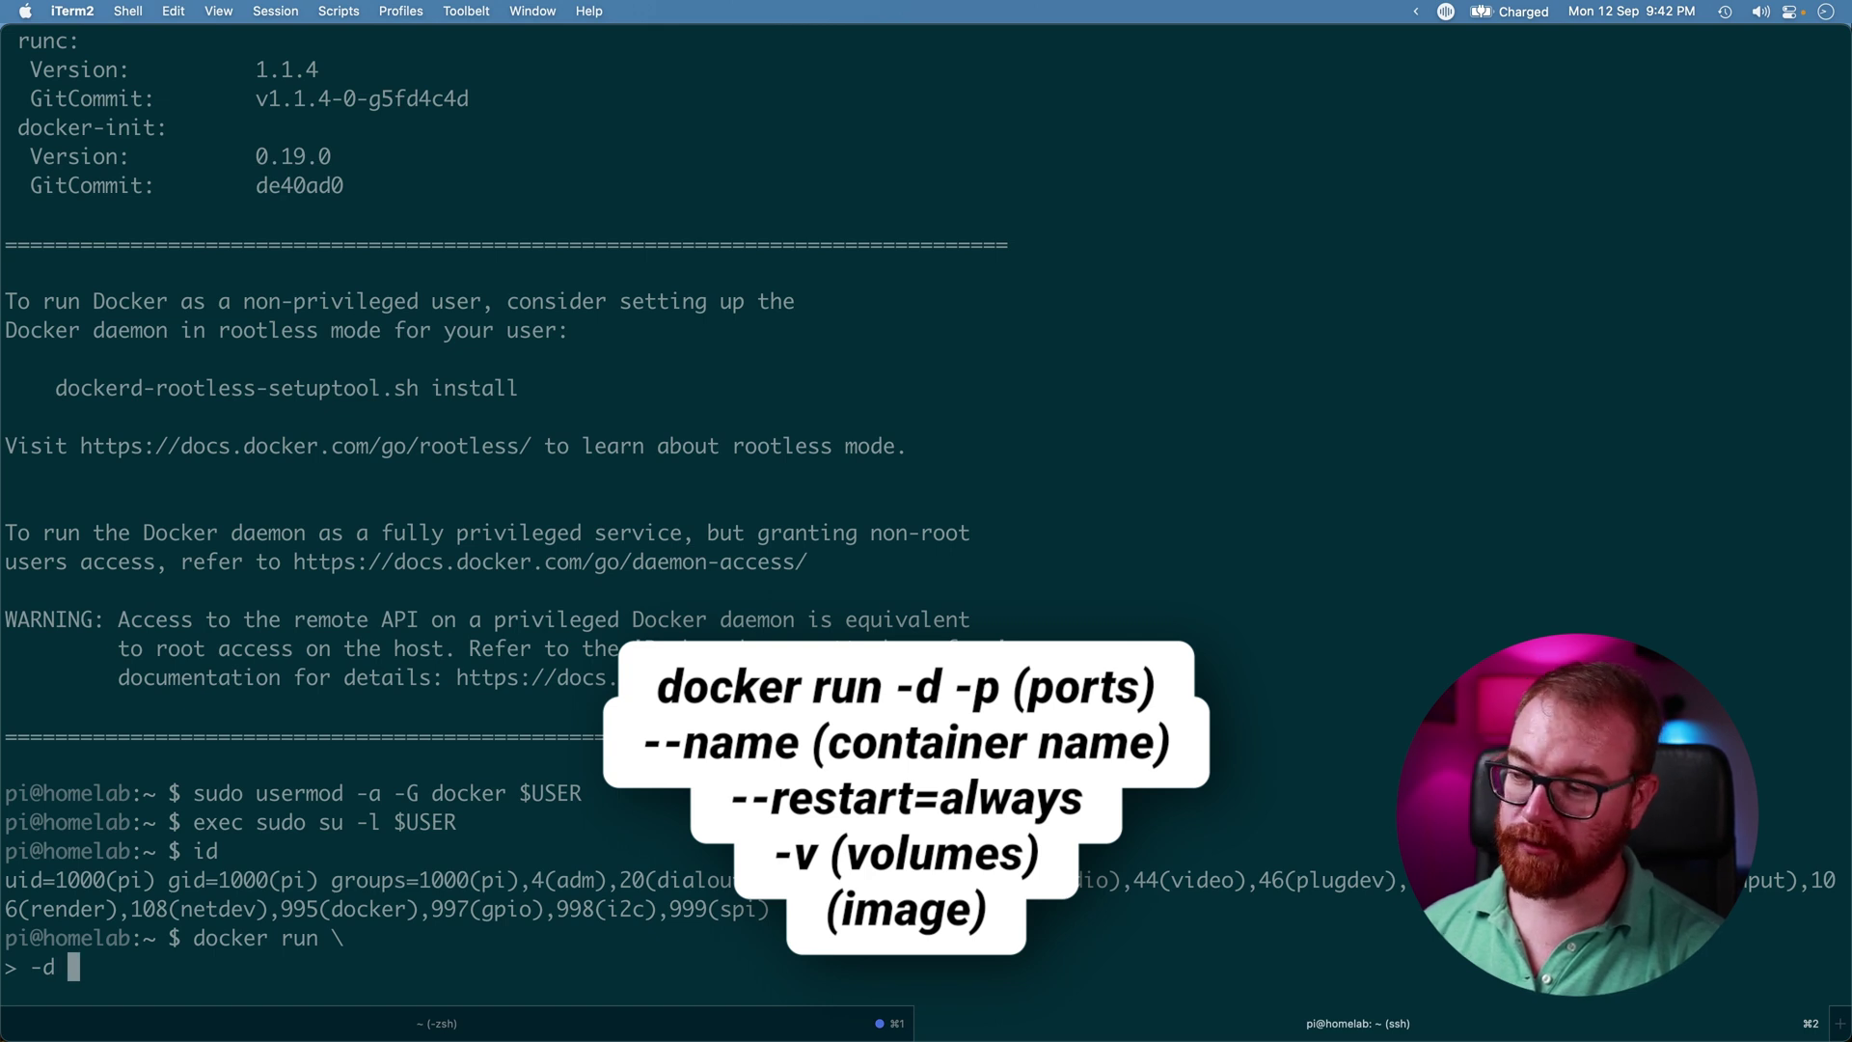
text( \)
key(Return)
text(-p )
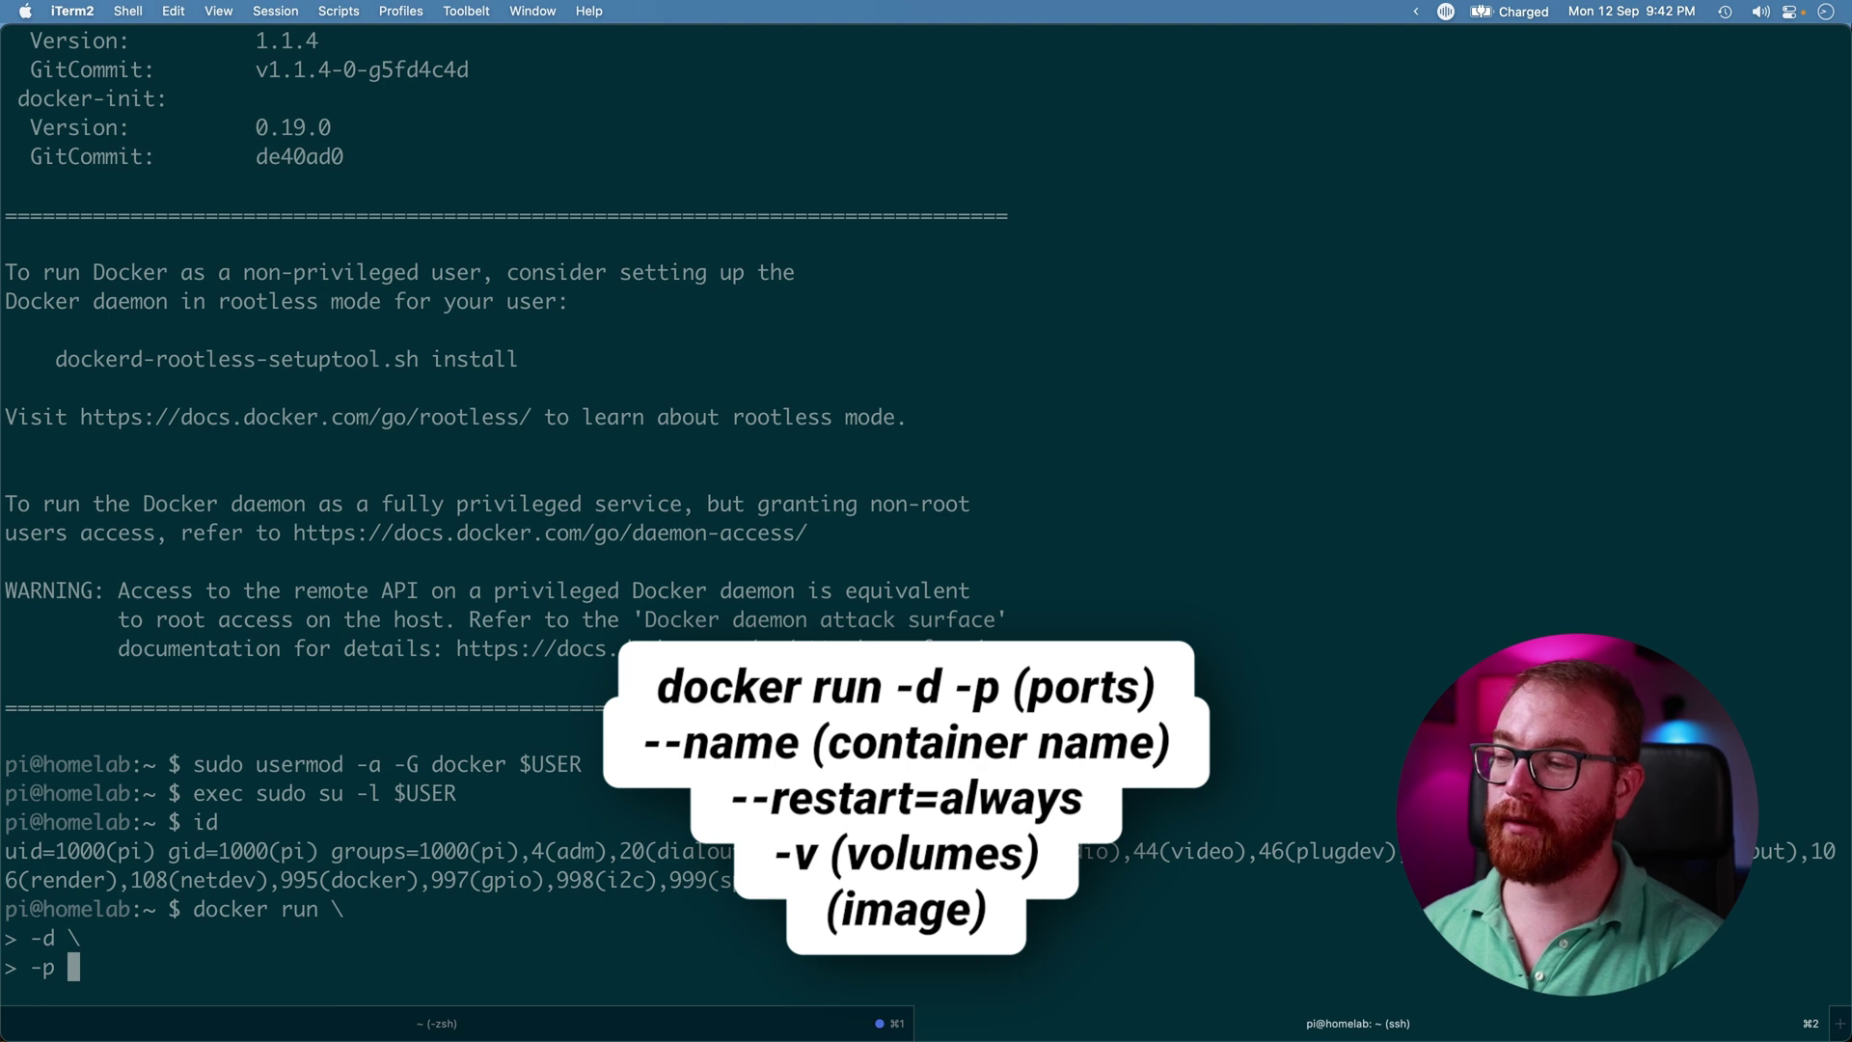
text(8000:8000 -p 9443:944)
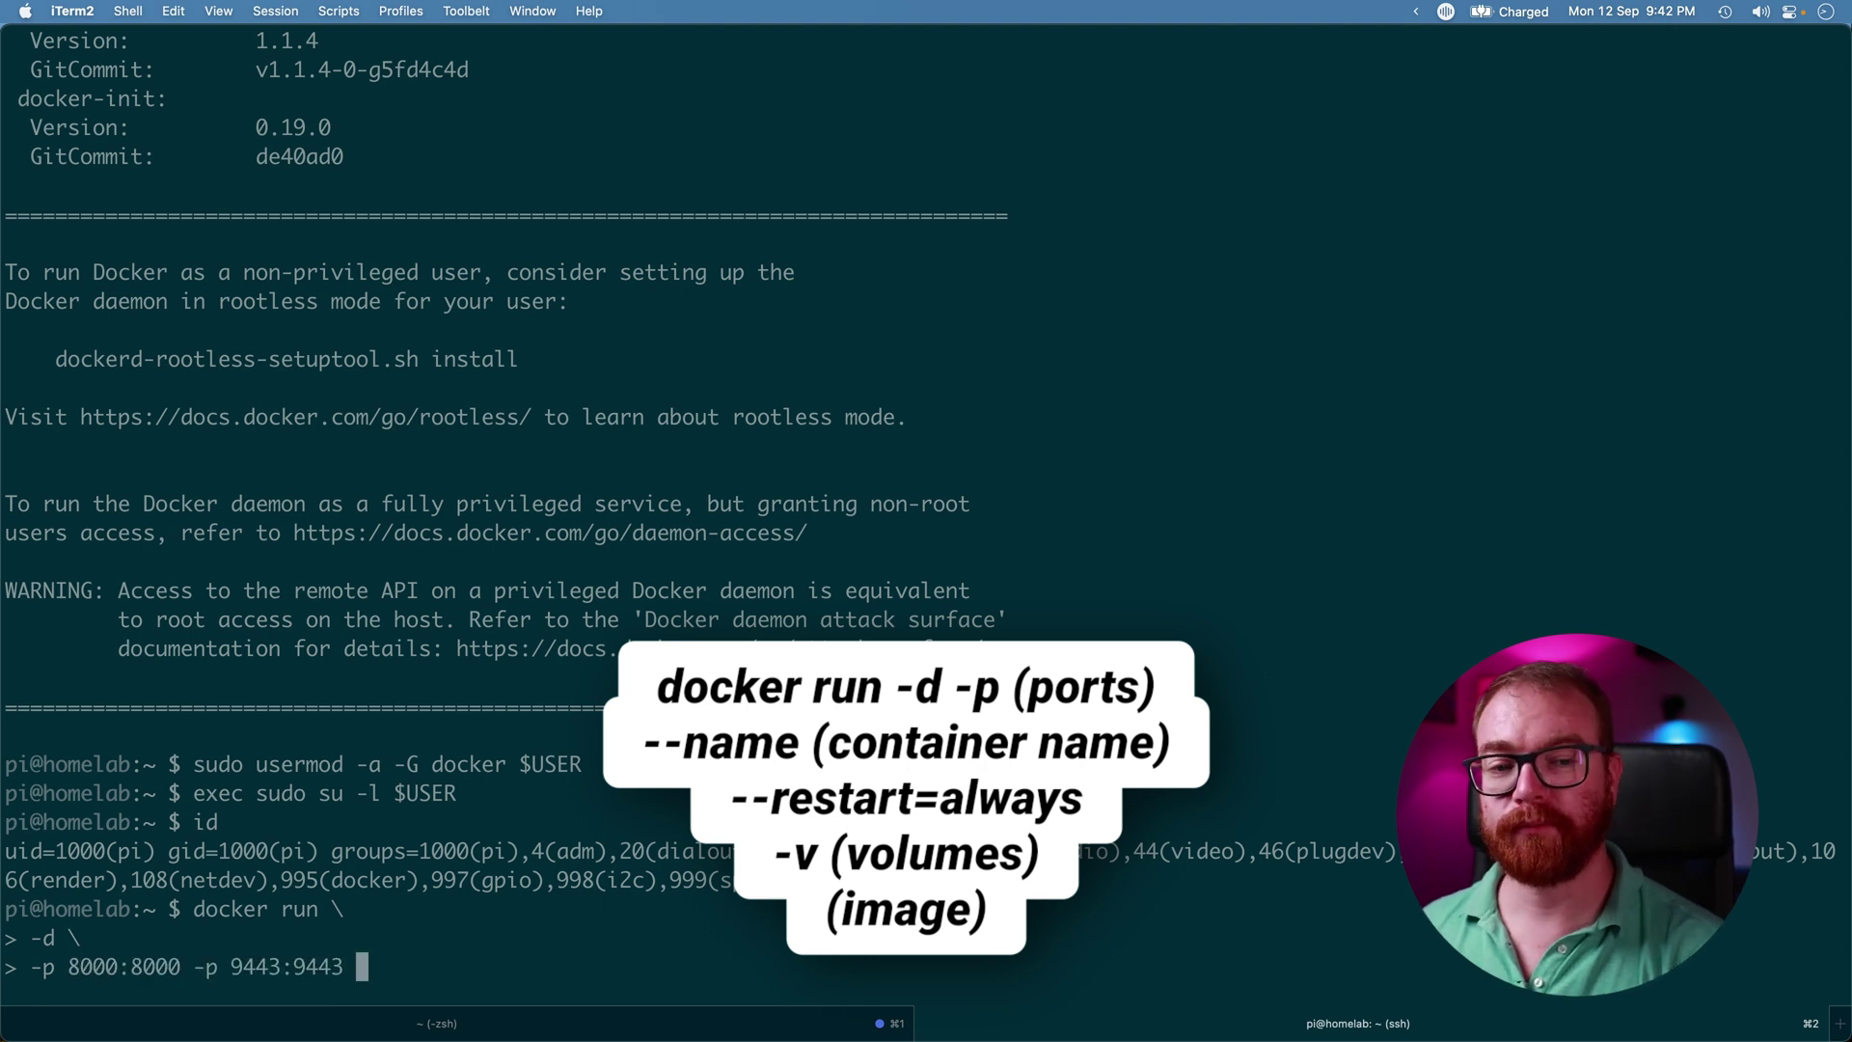
text(3)
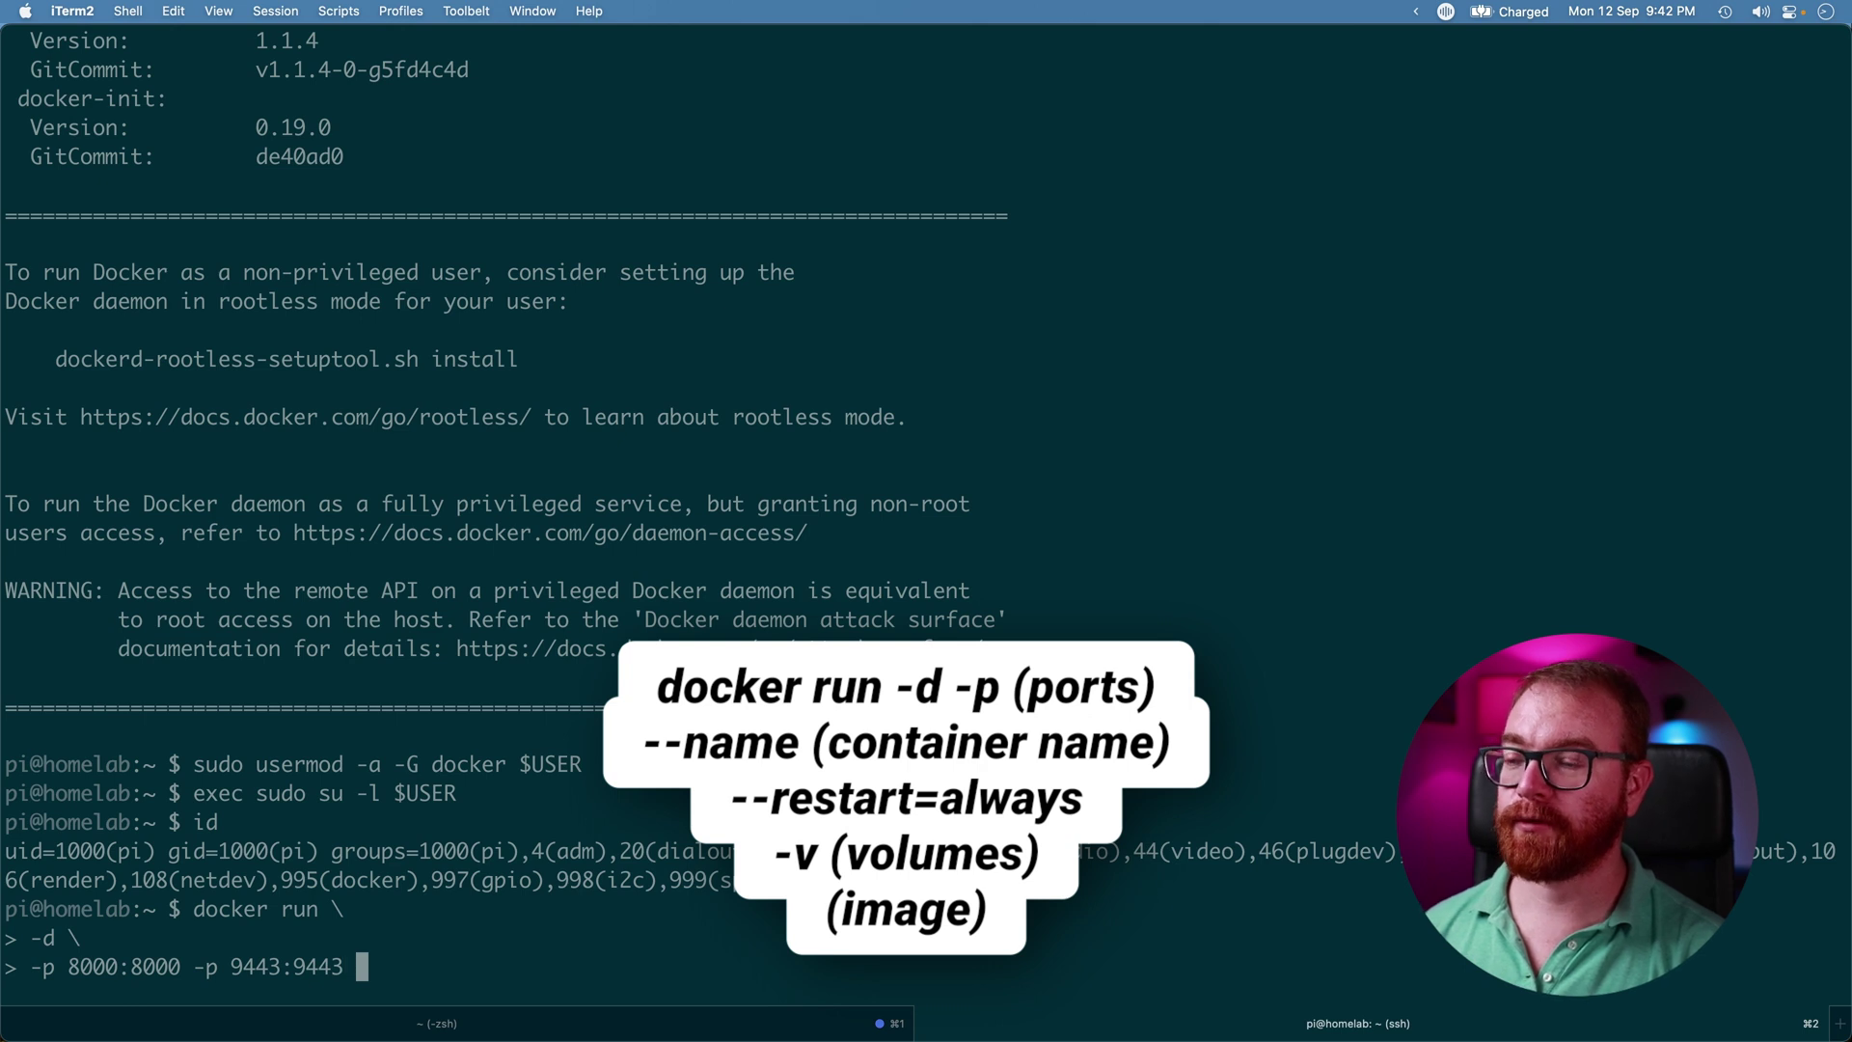
text( \)
key(Return)
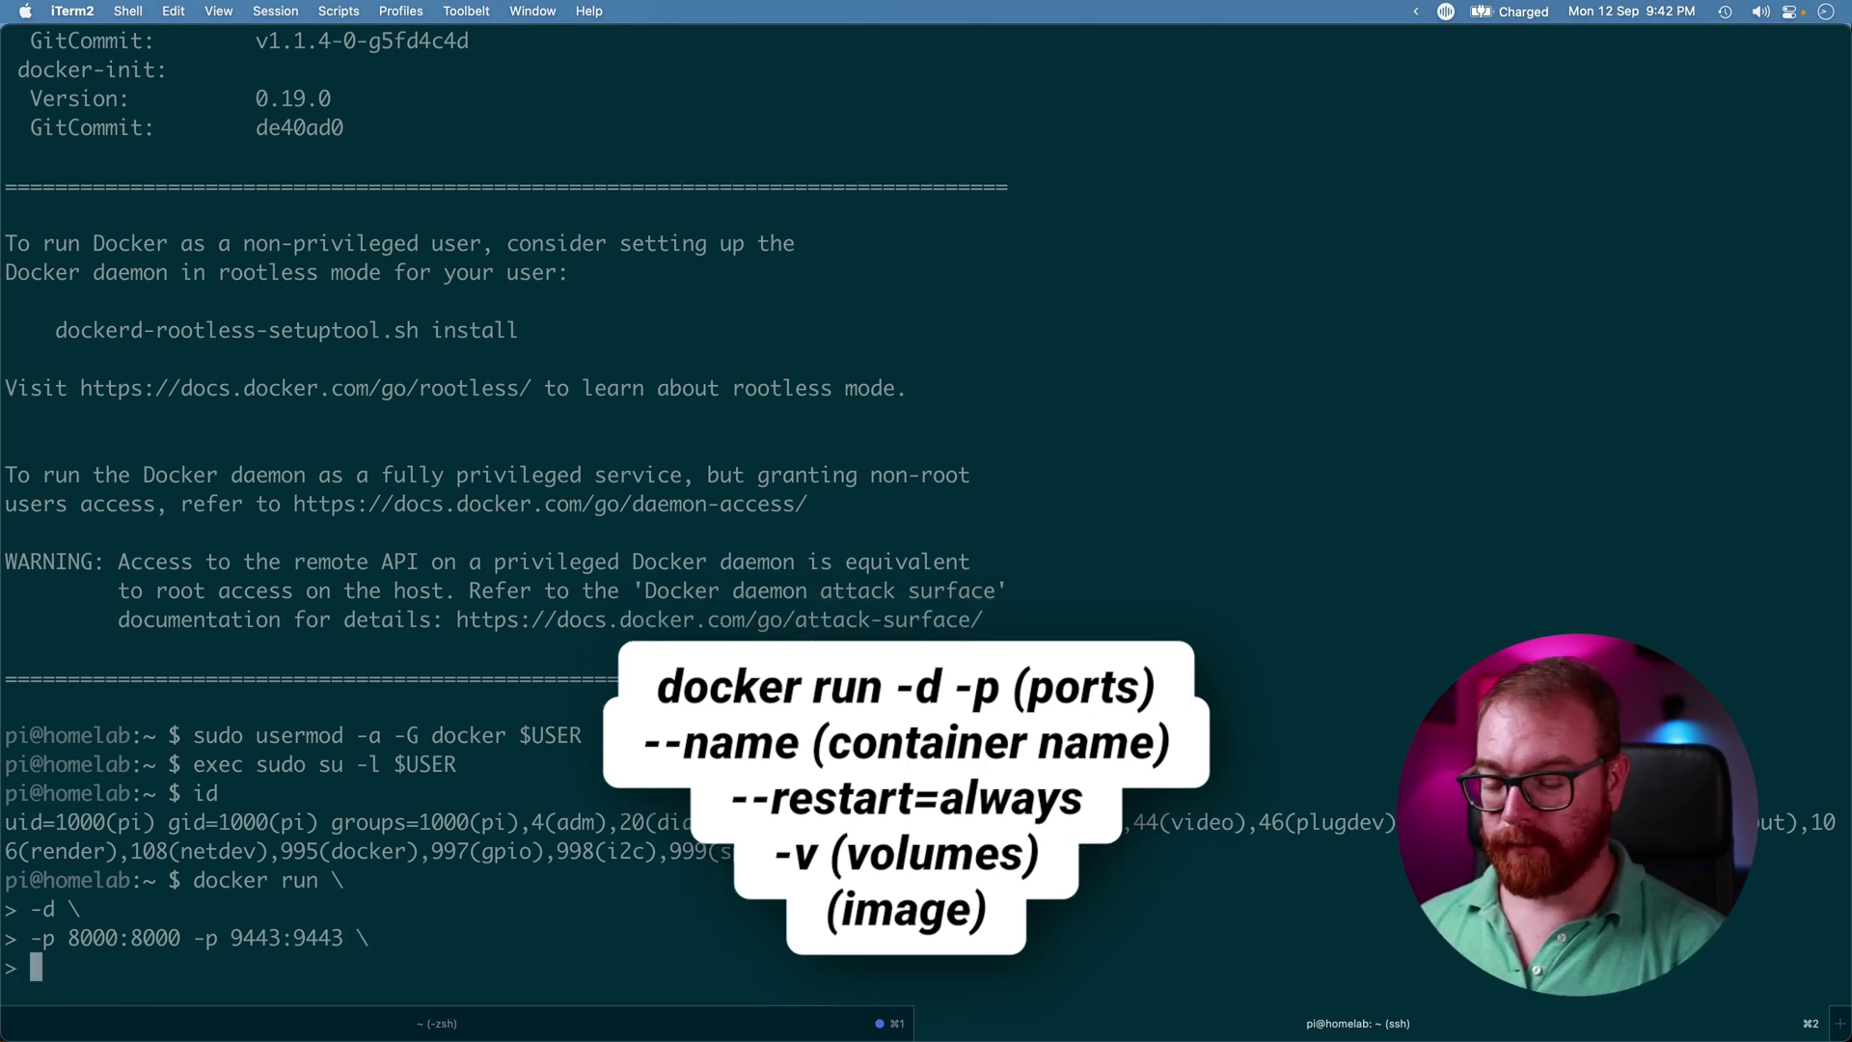
Add --name portainer and --restart=always, then begin the -v volume line.
text(--name portainer)
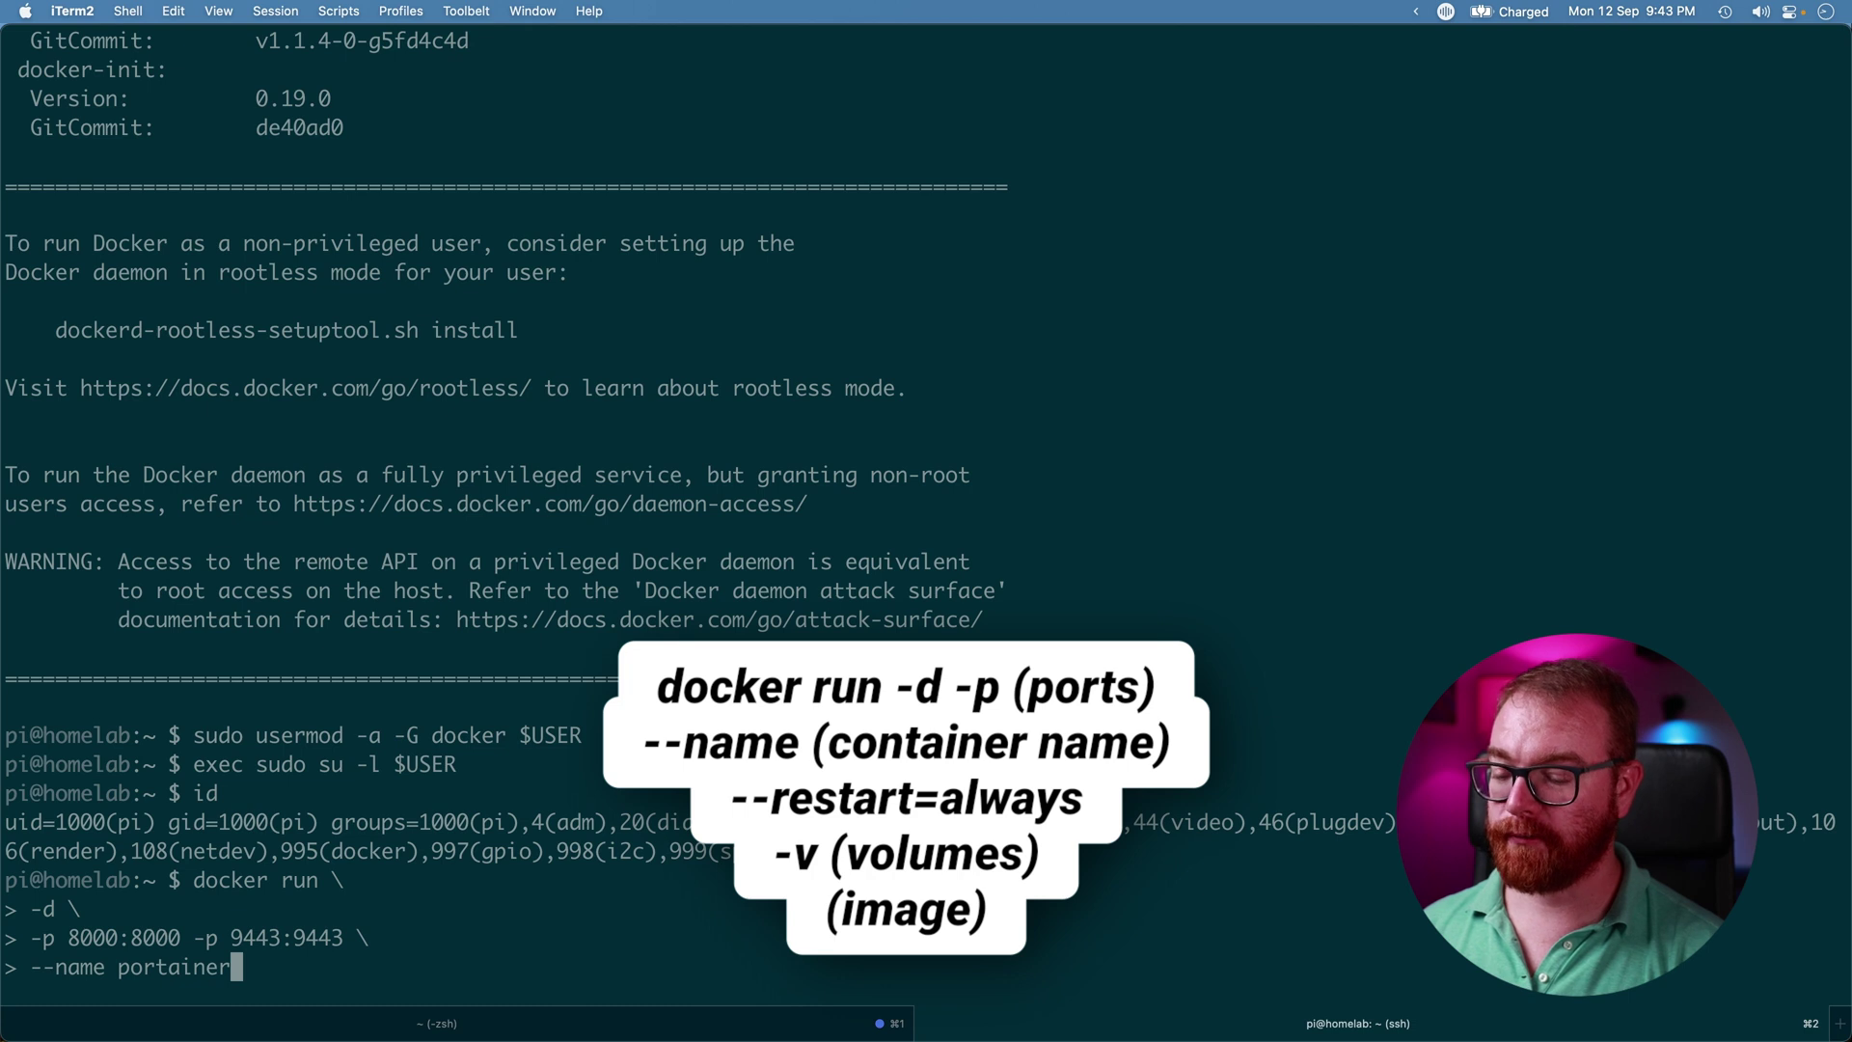
text(\)
key(Return)
text(--restart=always)
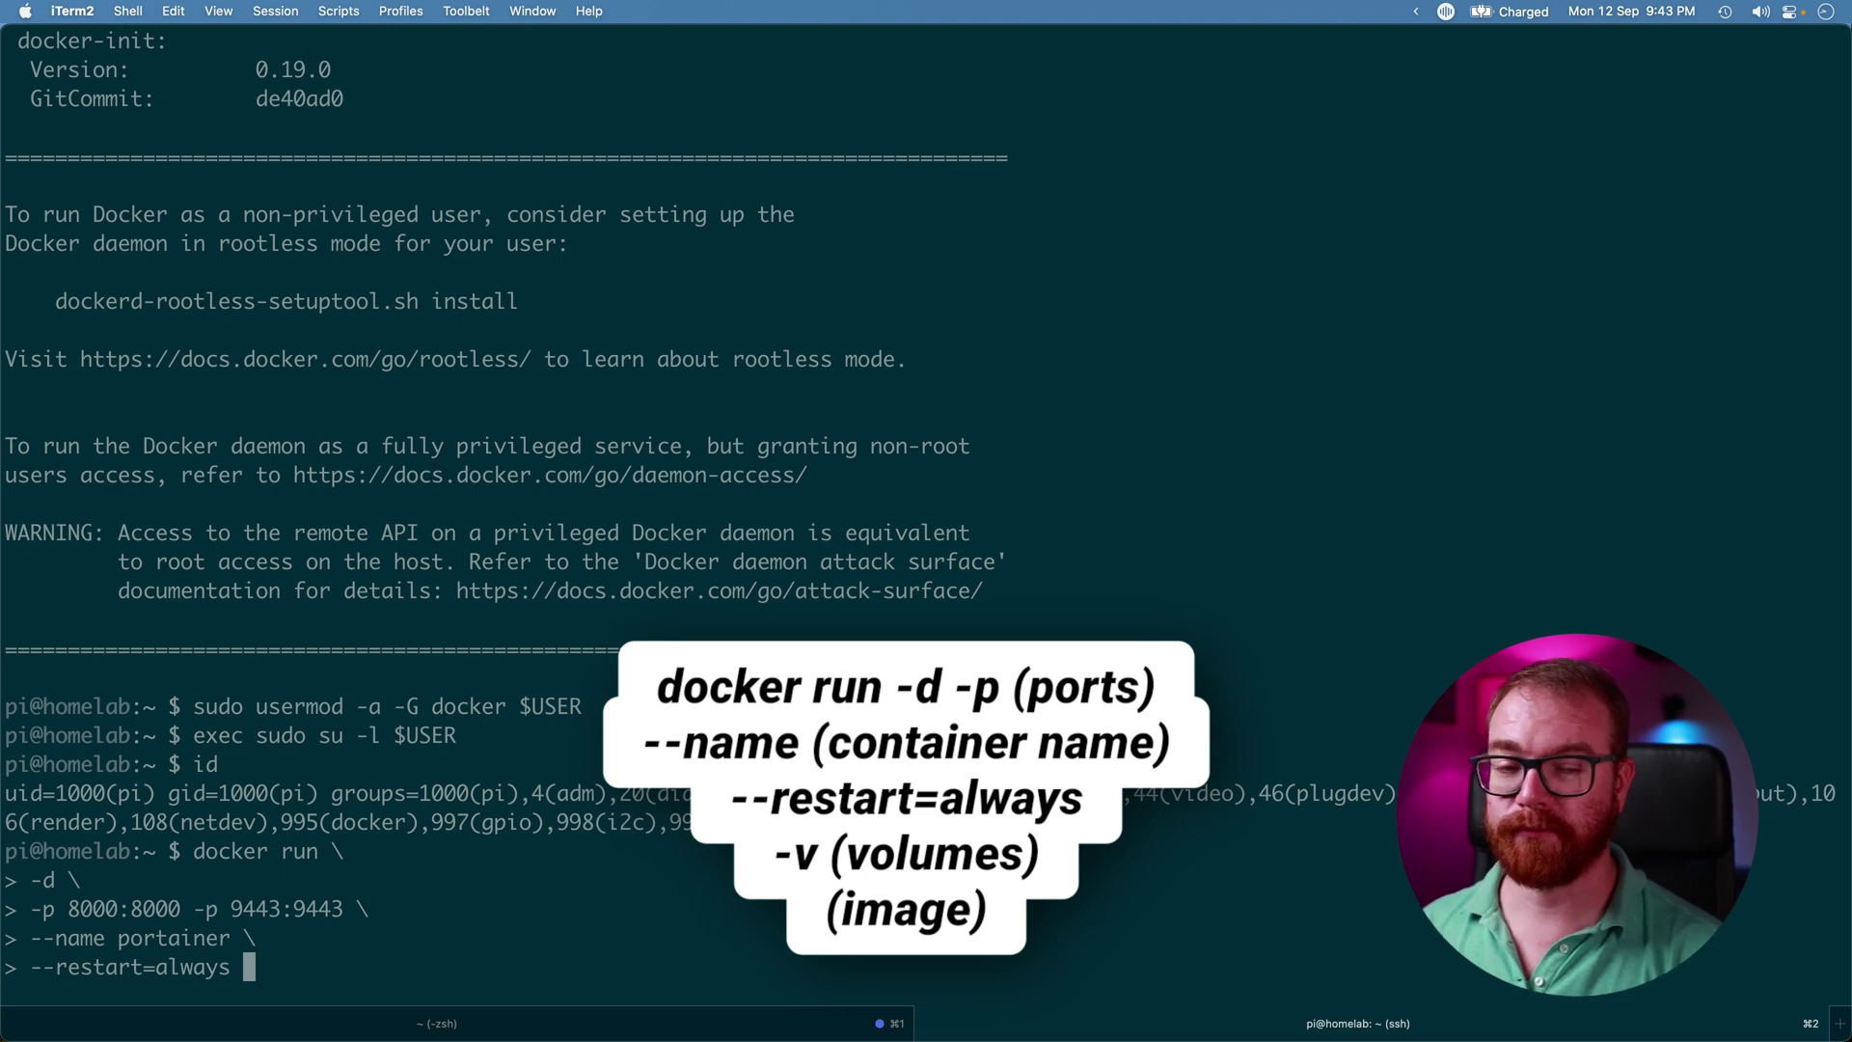
text(-v \)
key(Return)
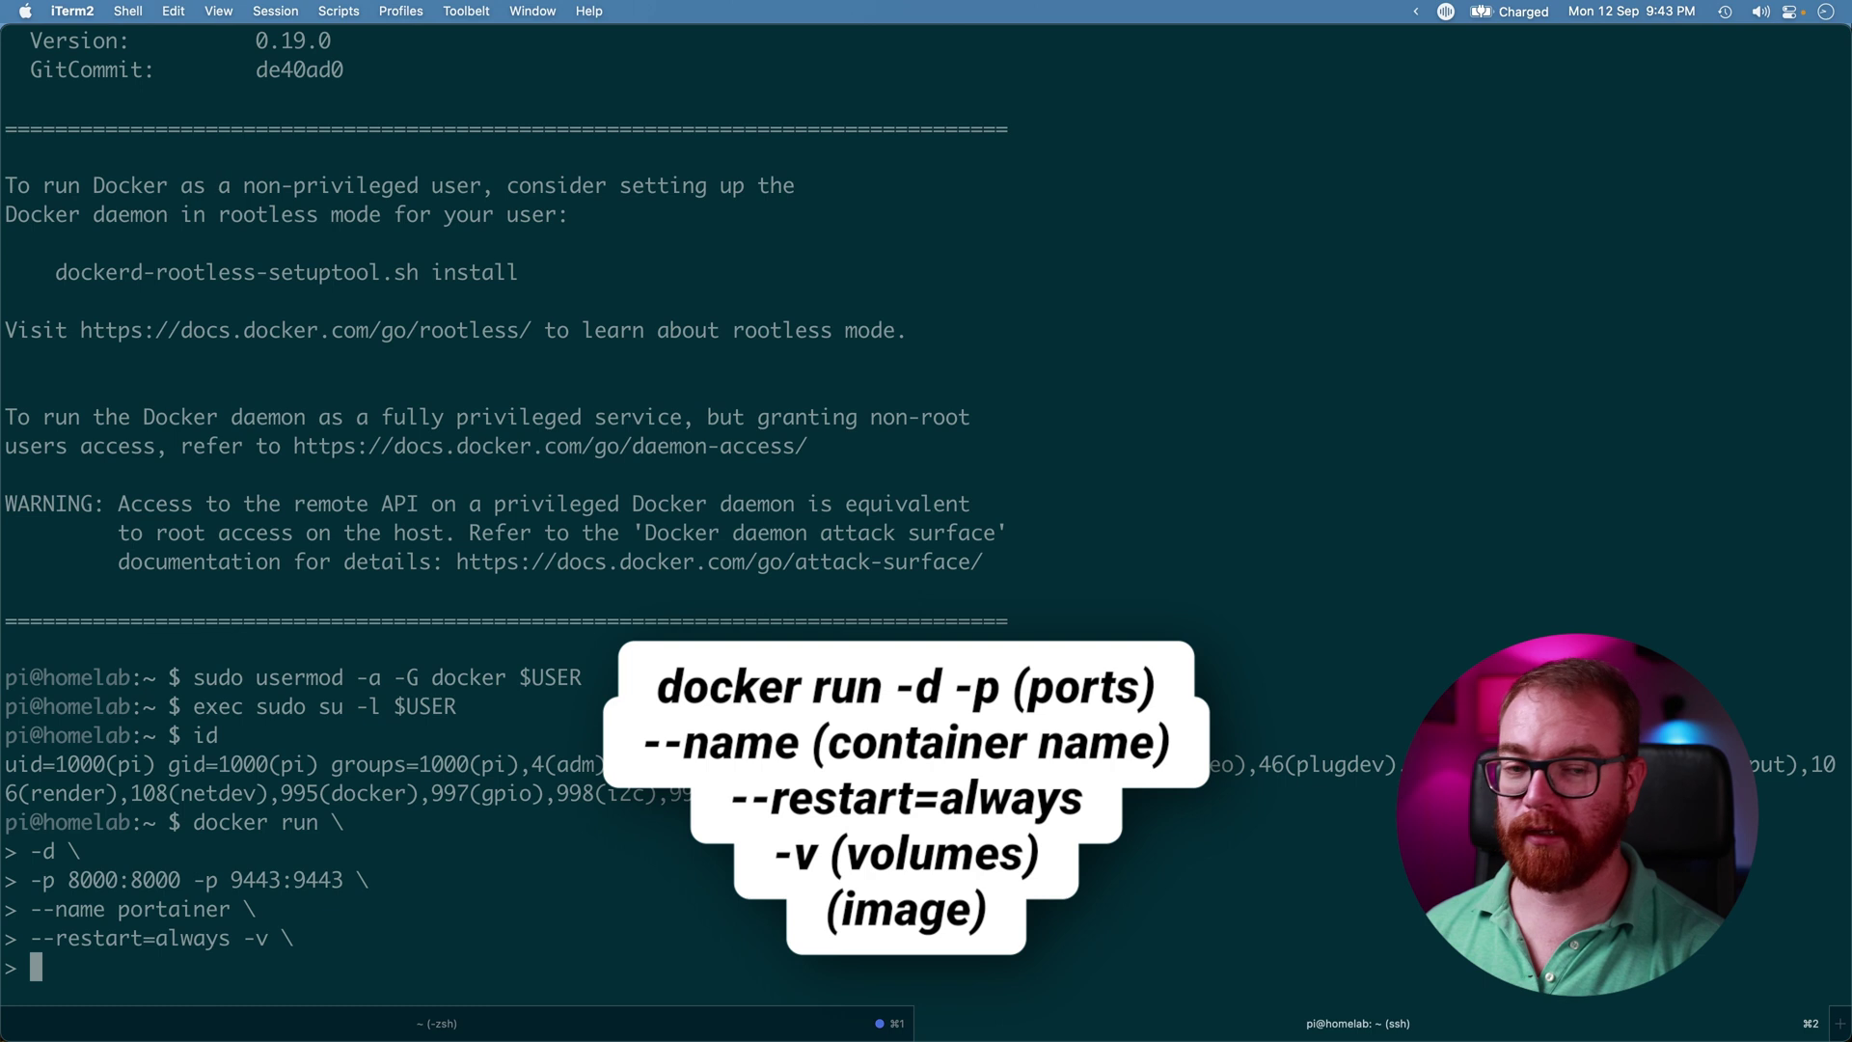
Run the Portainer container with docker.sock and portainer_data:/data volumes, using portainer/portainer-ce:latest.
text(/var/run/docker.sock:/var/run/docker.sock \)
key(Return)
text(-v)
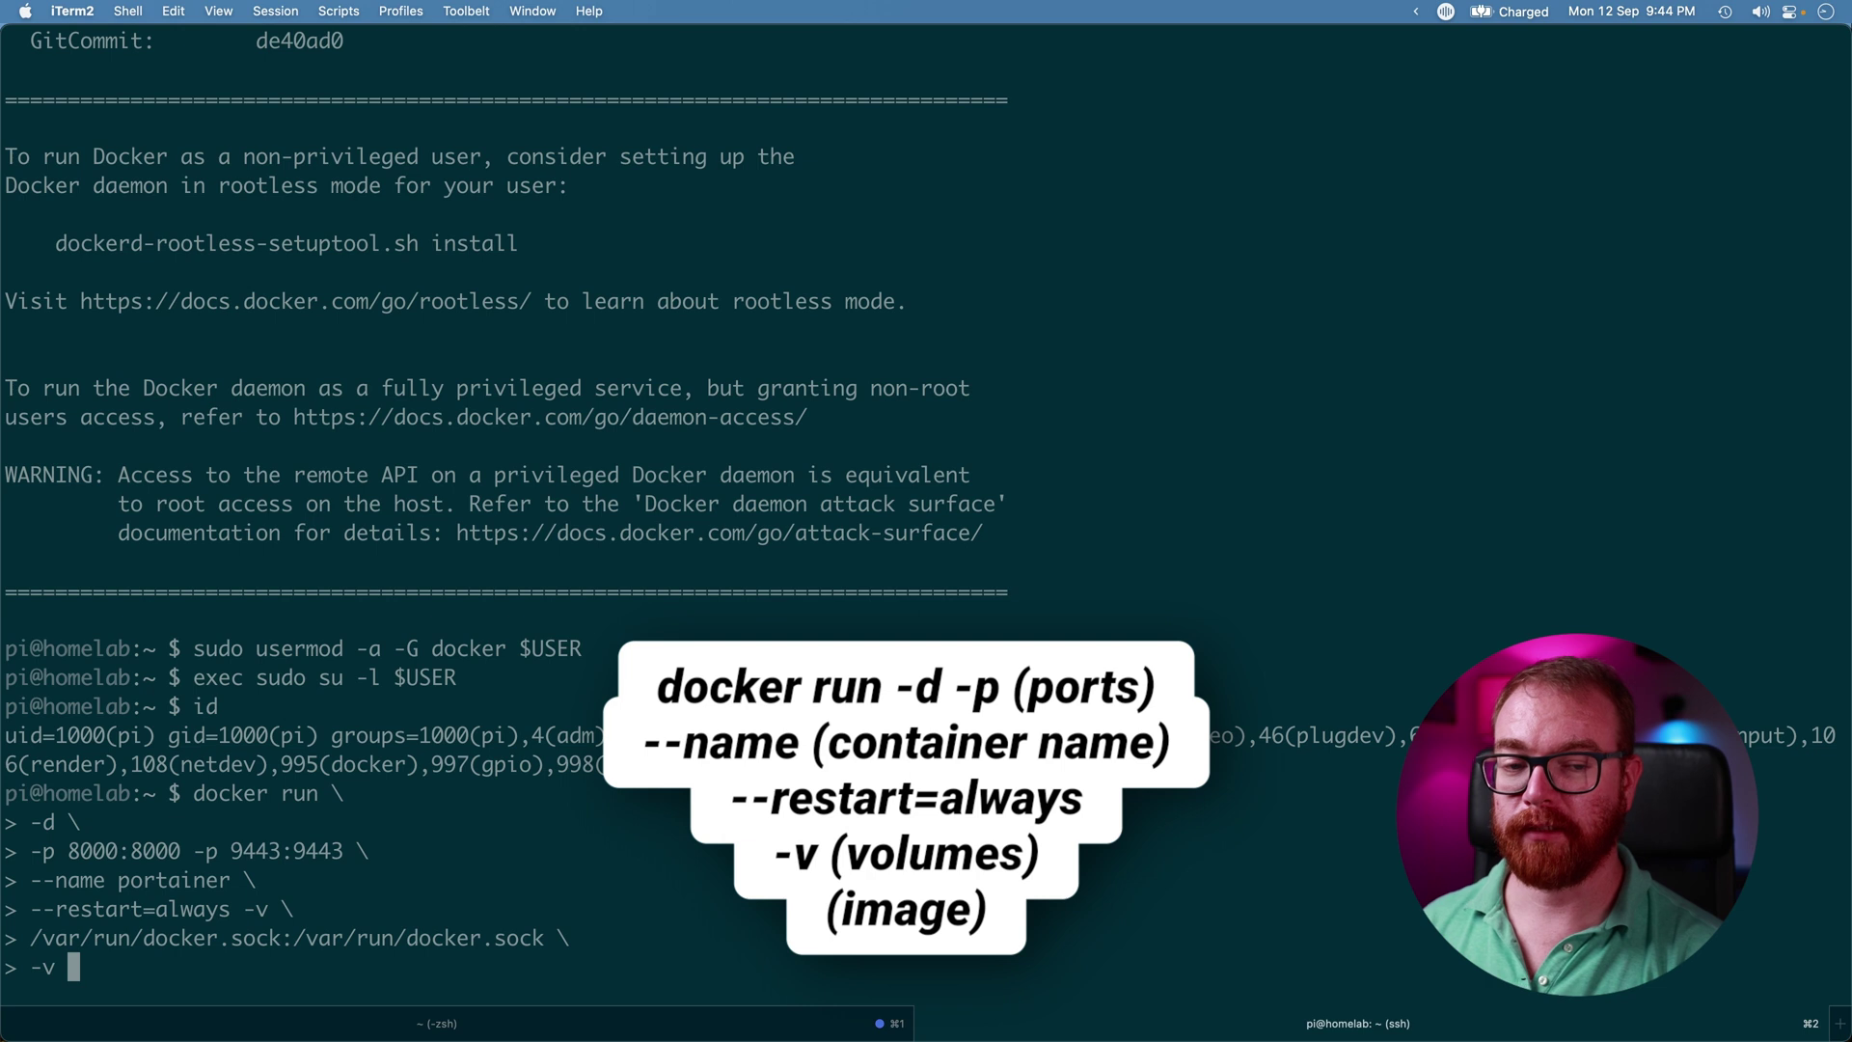
text(portainer_data:/data \)
key(Return)
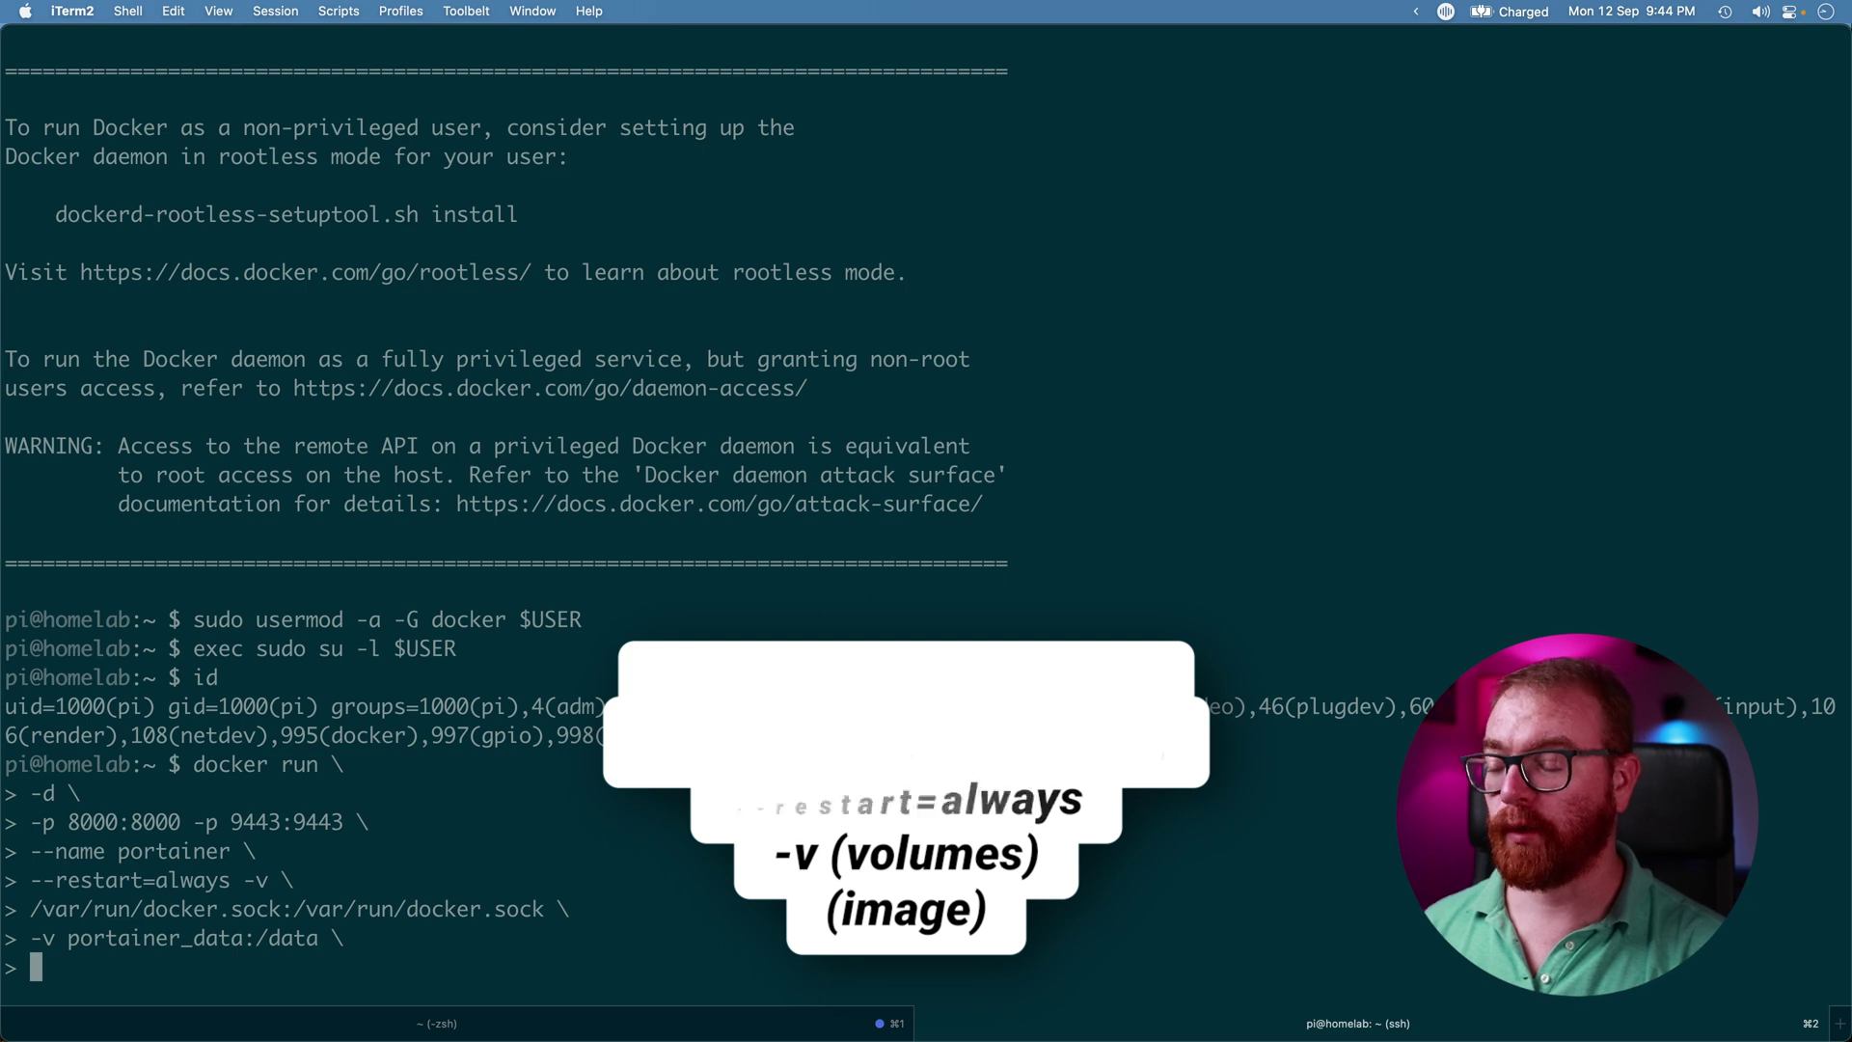
text(portainer/portainer-ce:latest)
key(Return)
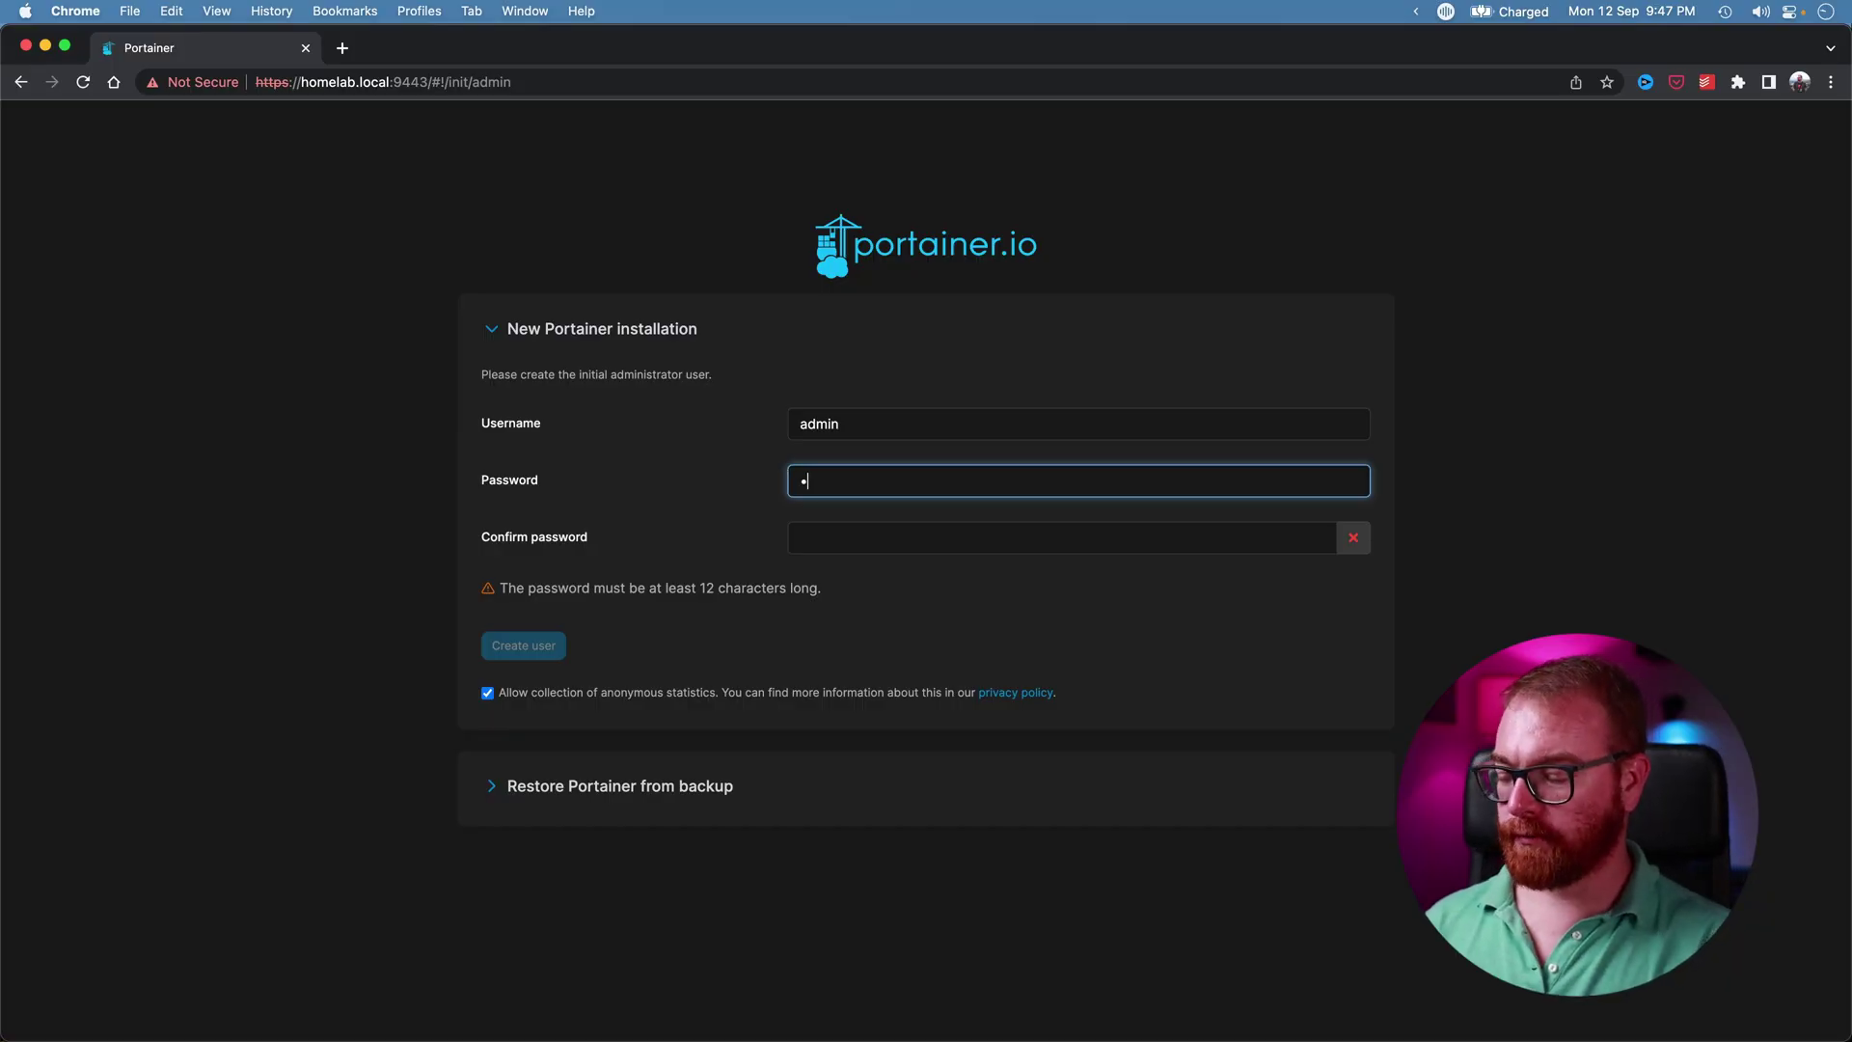
Set and confirm the Portainer admin password, then start adding a new stack.
text(•••••••)
key(Tab)
text(••••••••)
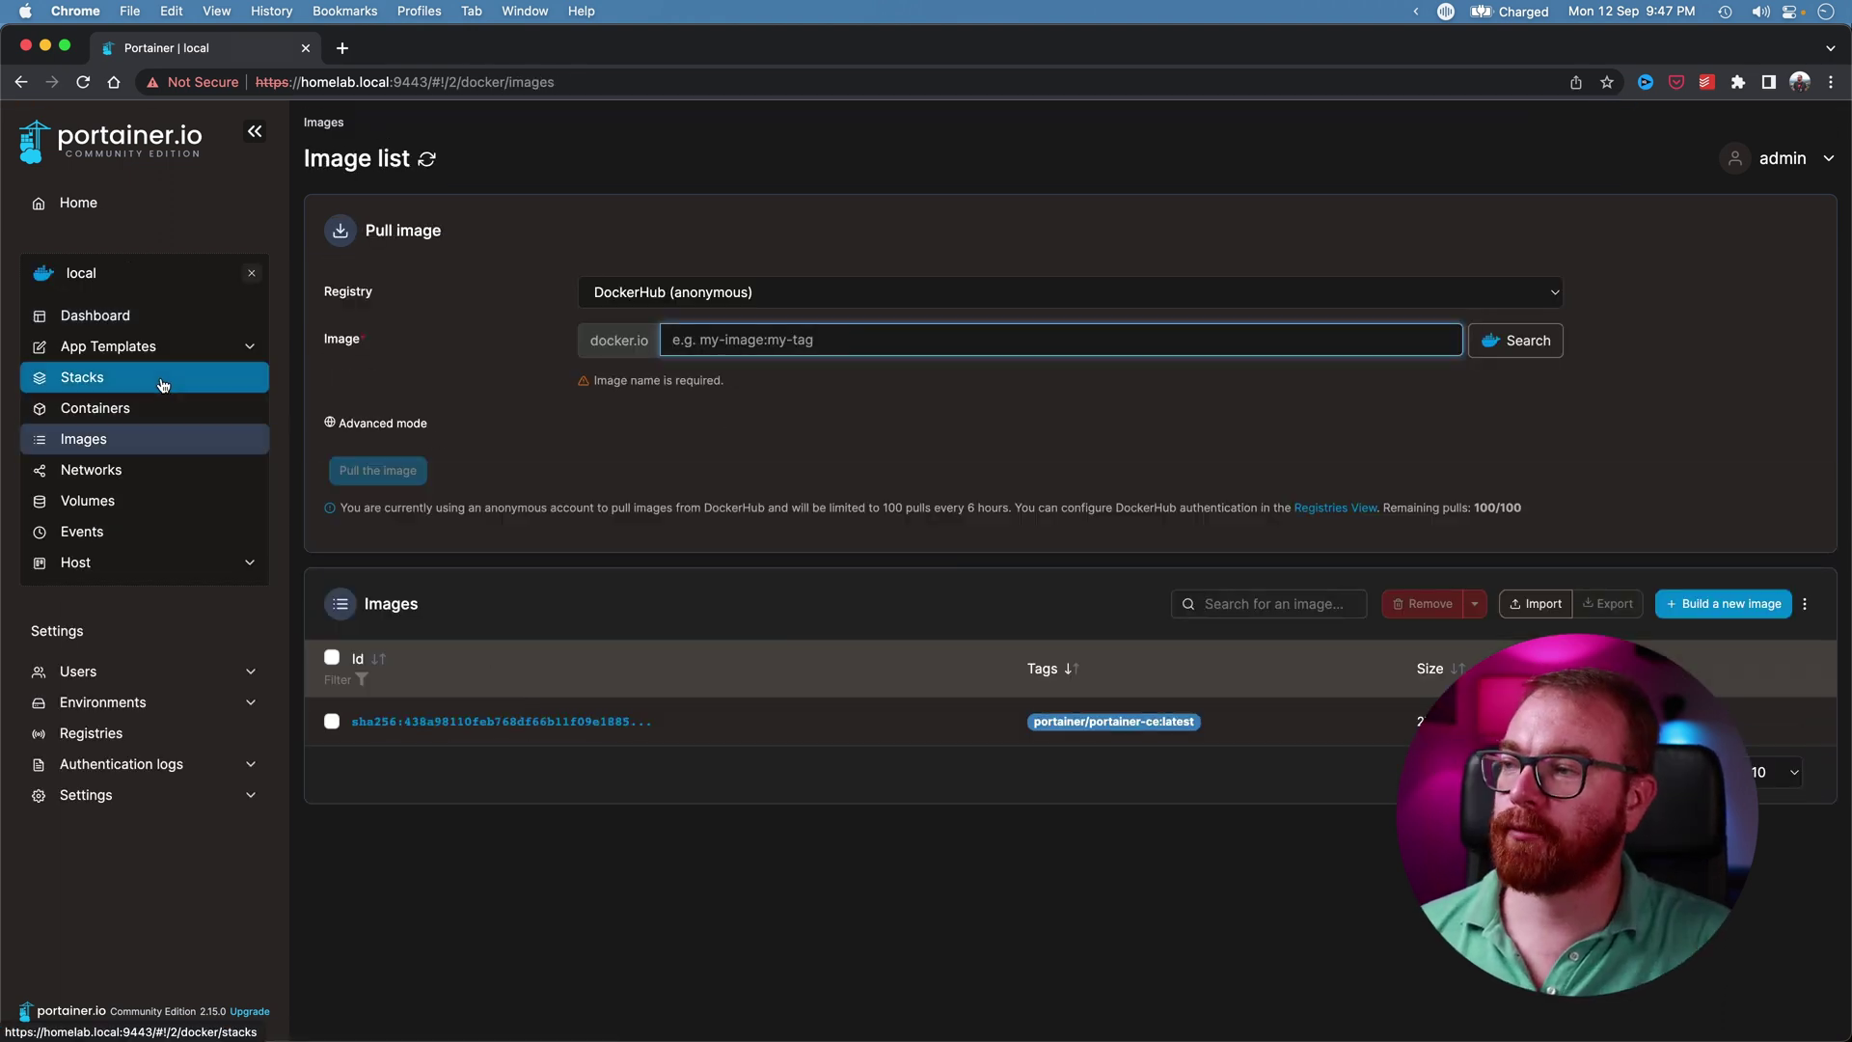
click(165, 376)
click(1690, 232)
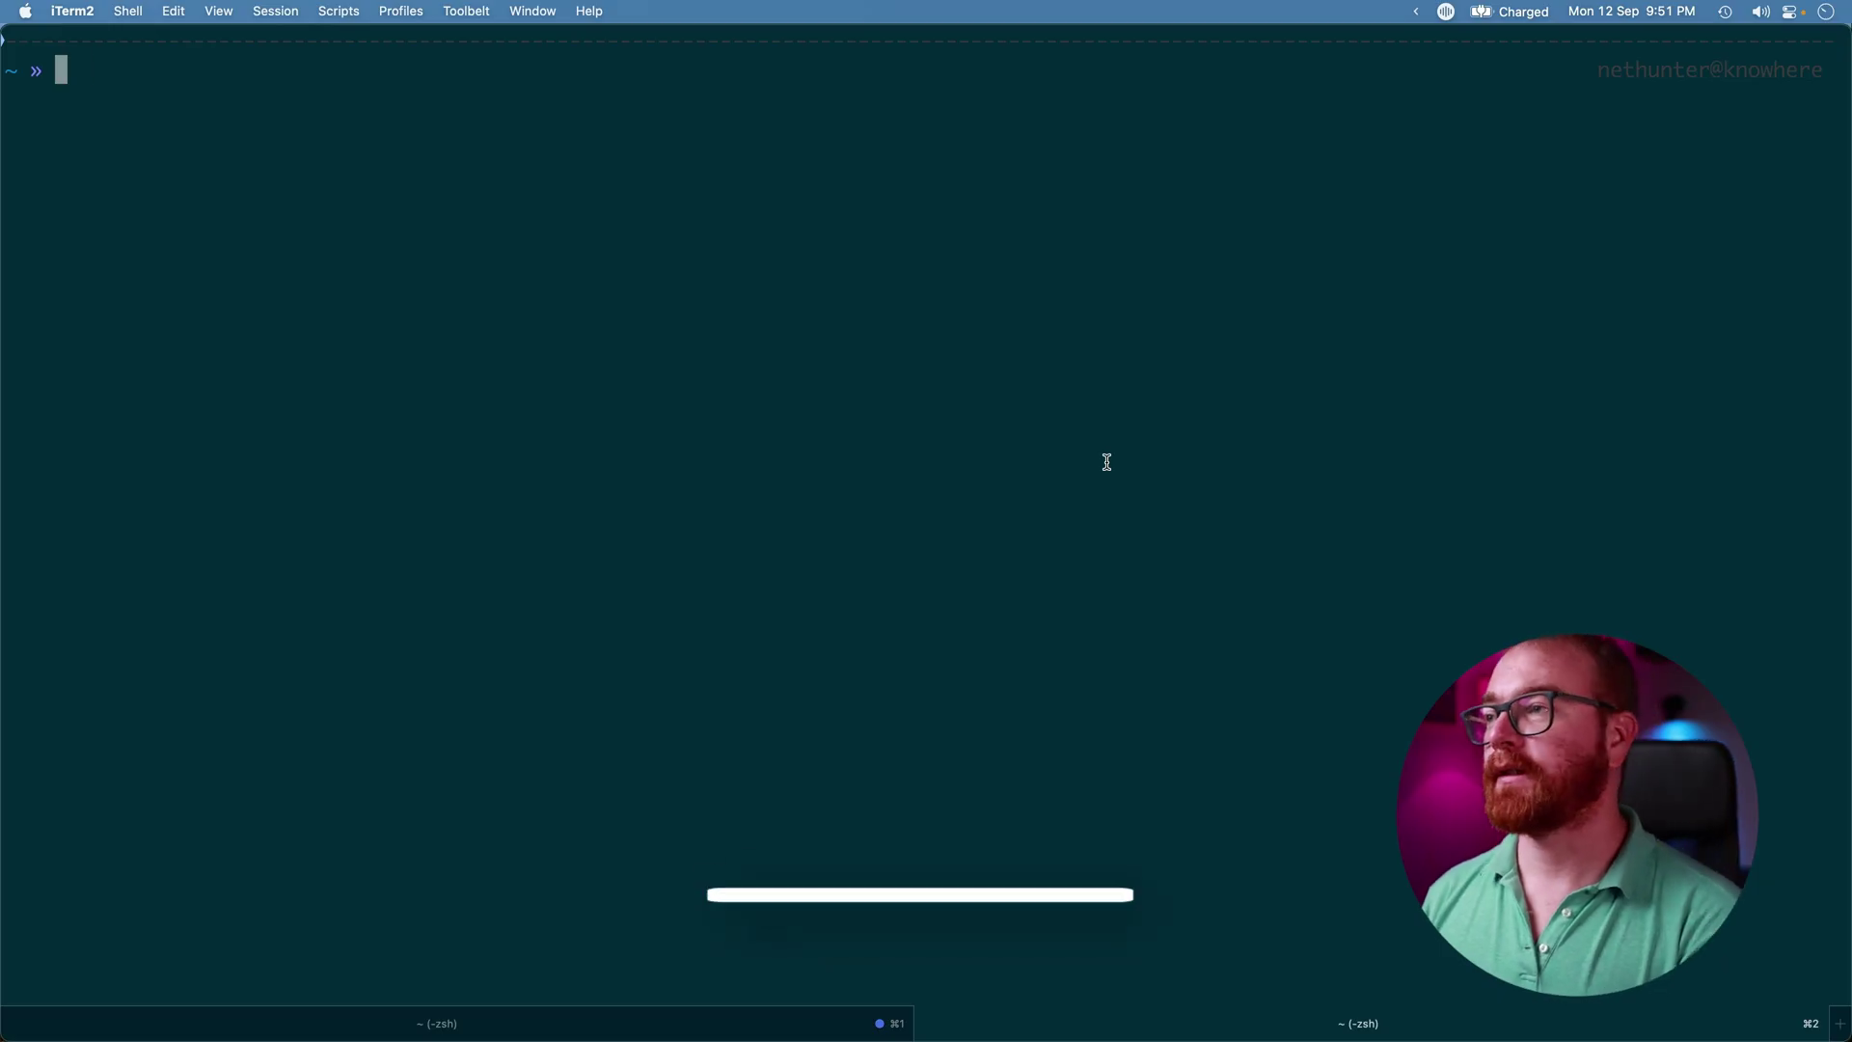
List disks with diskutil, copy the SD card's disk name, and move into YouTube/Downloads.
text(diskutil list)
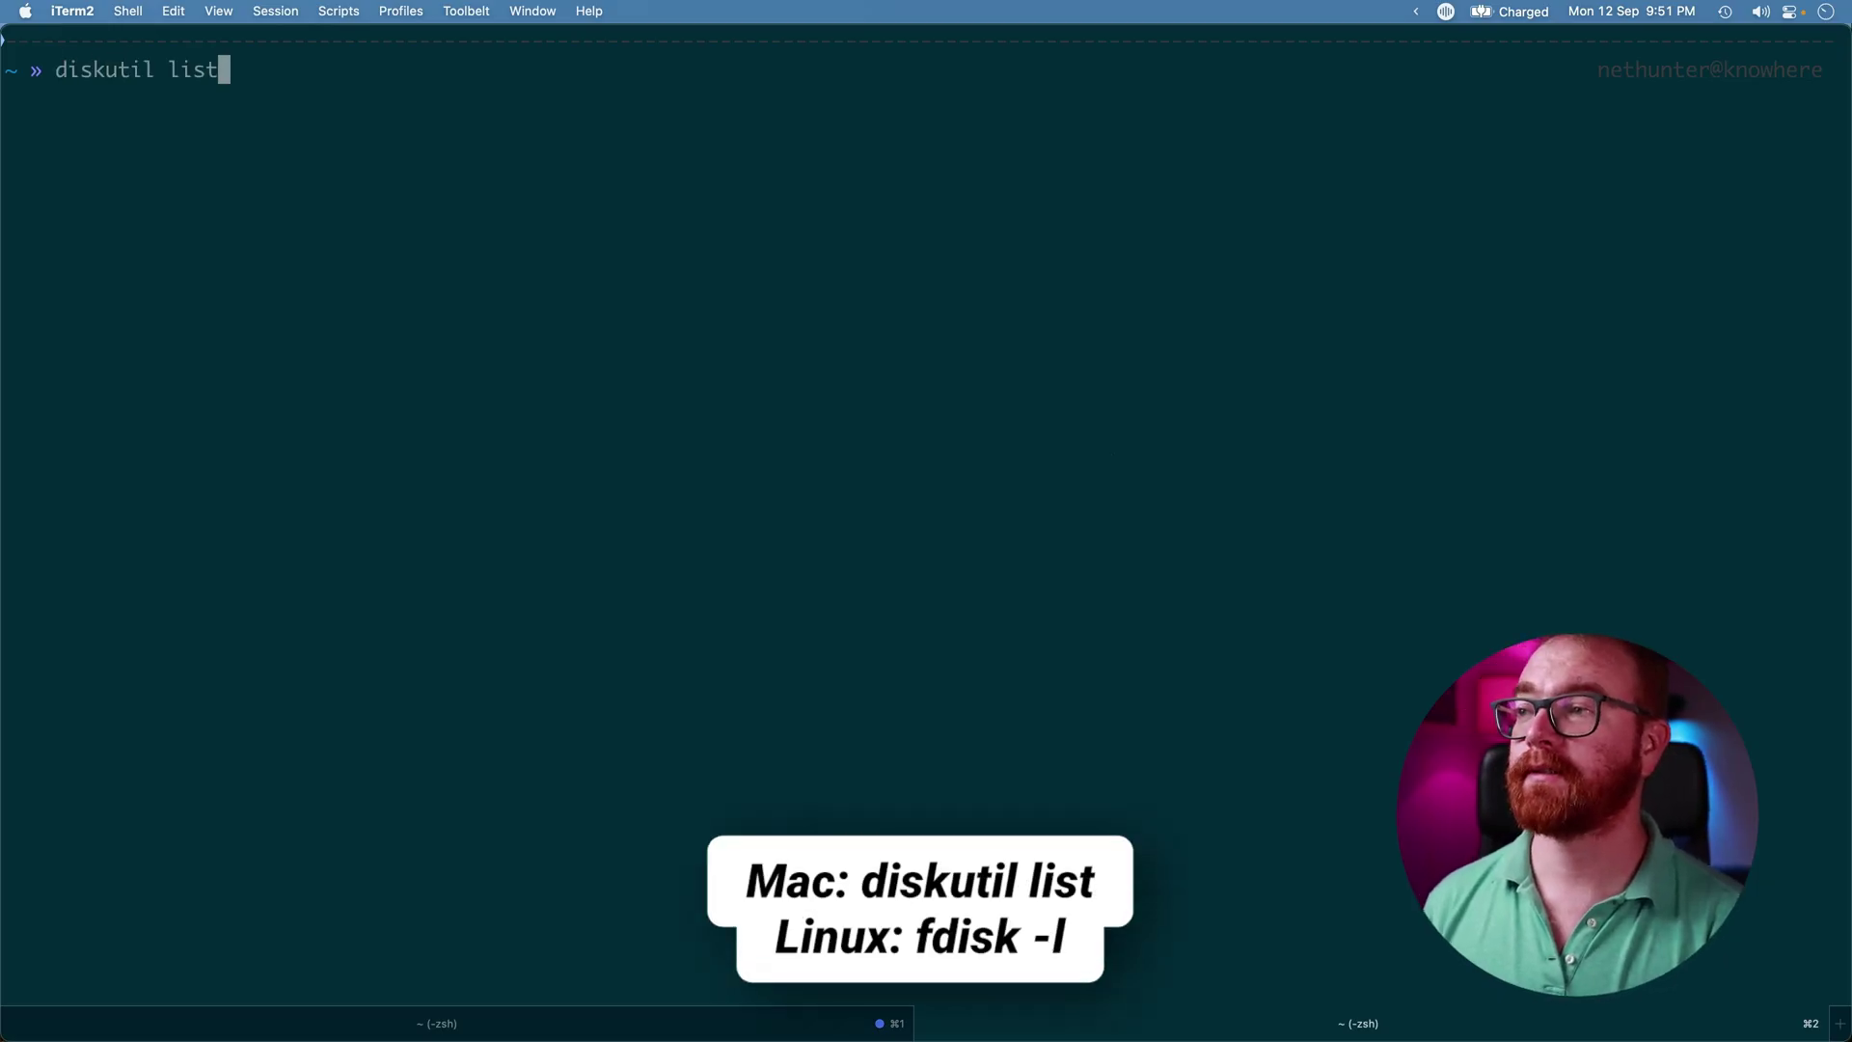
key(Return)
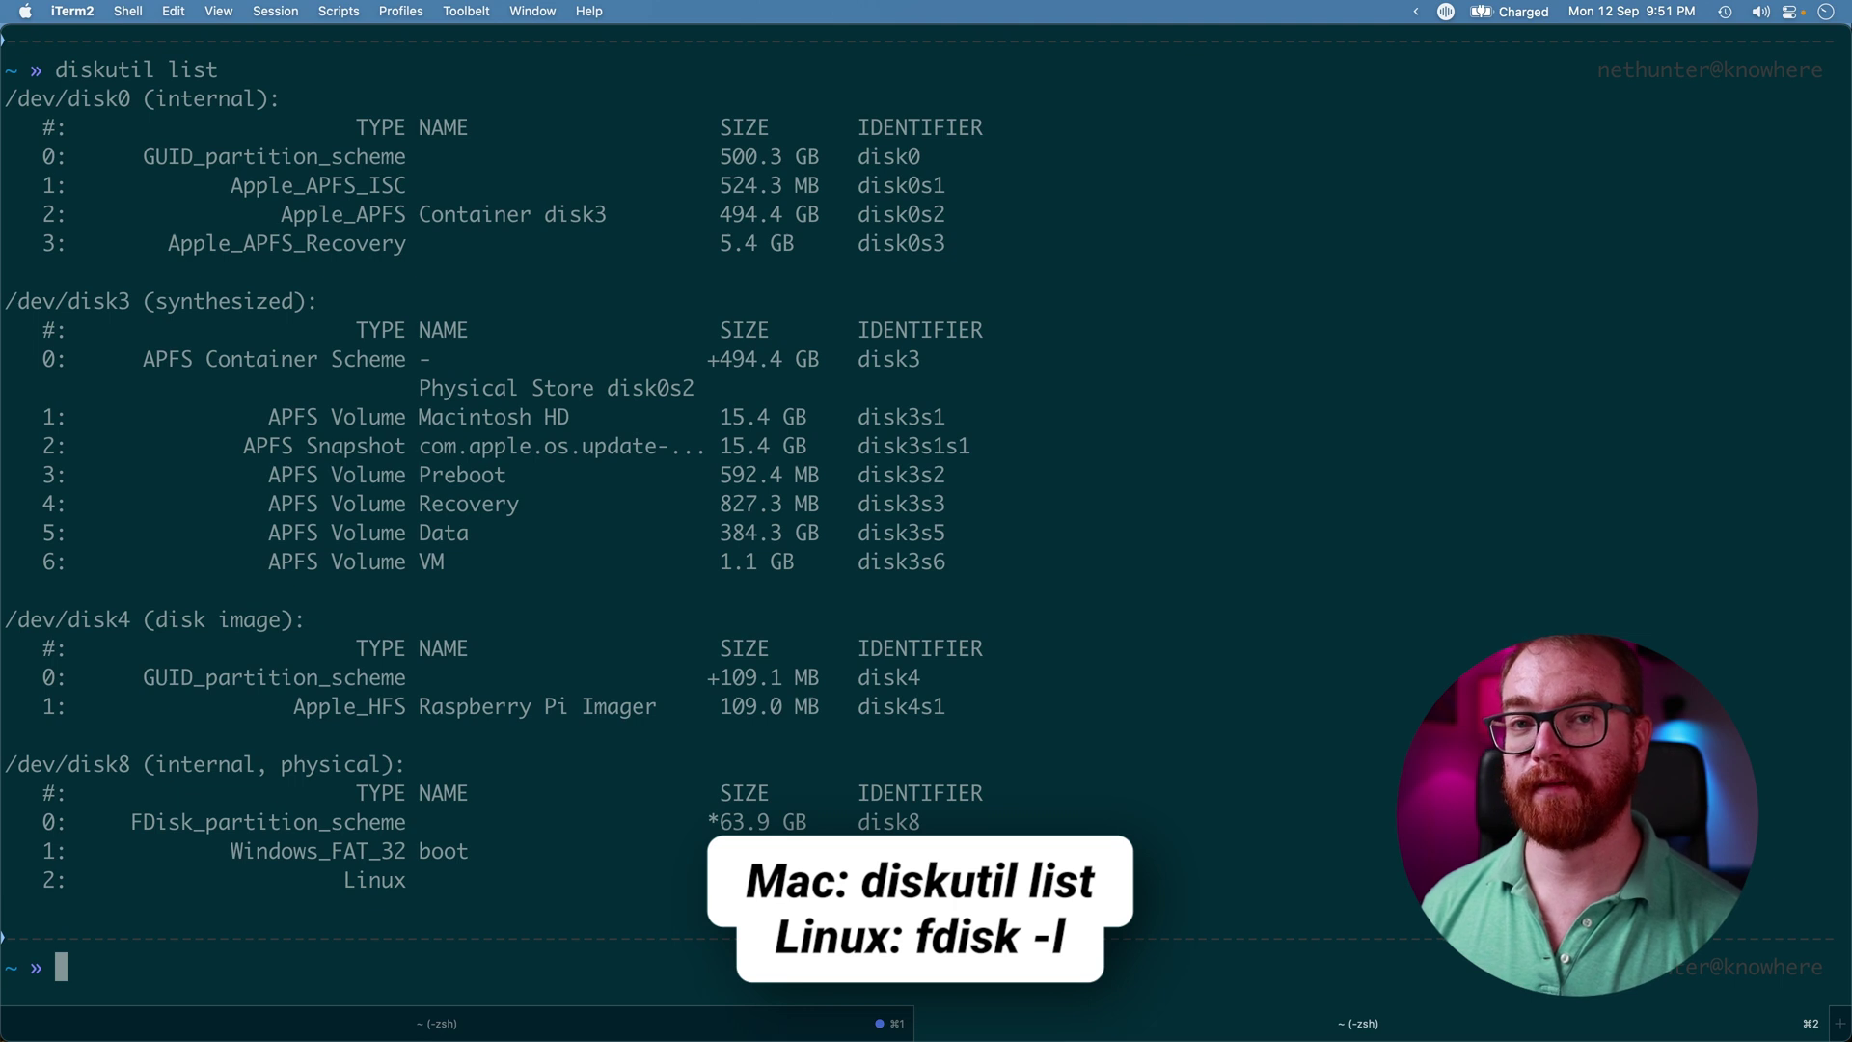
right_click(90, 619)
click(142, 639)
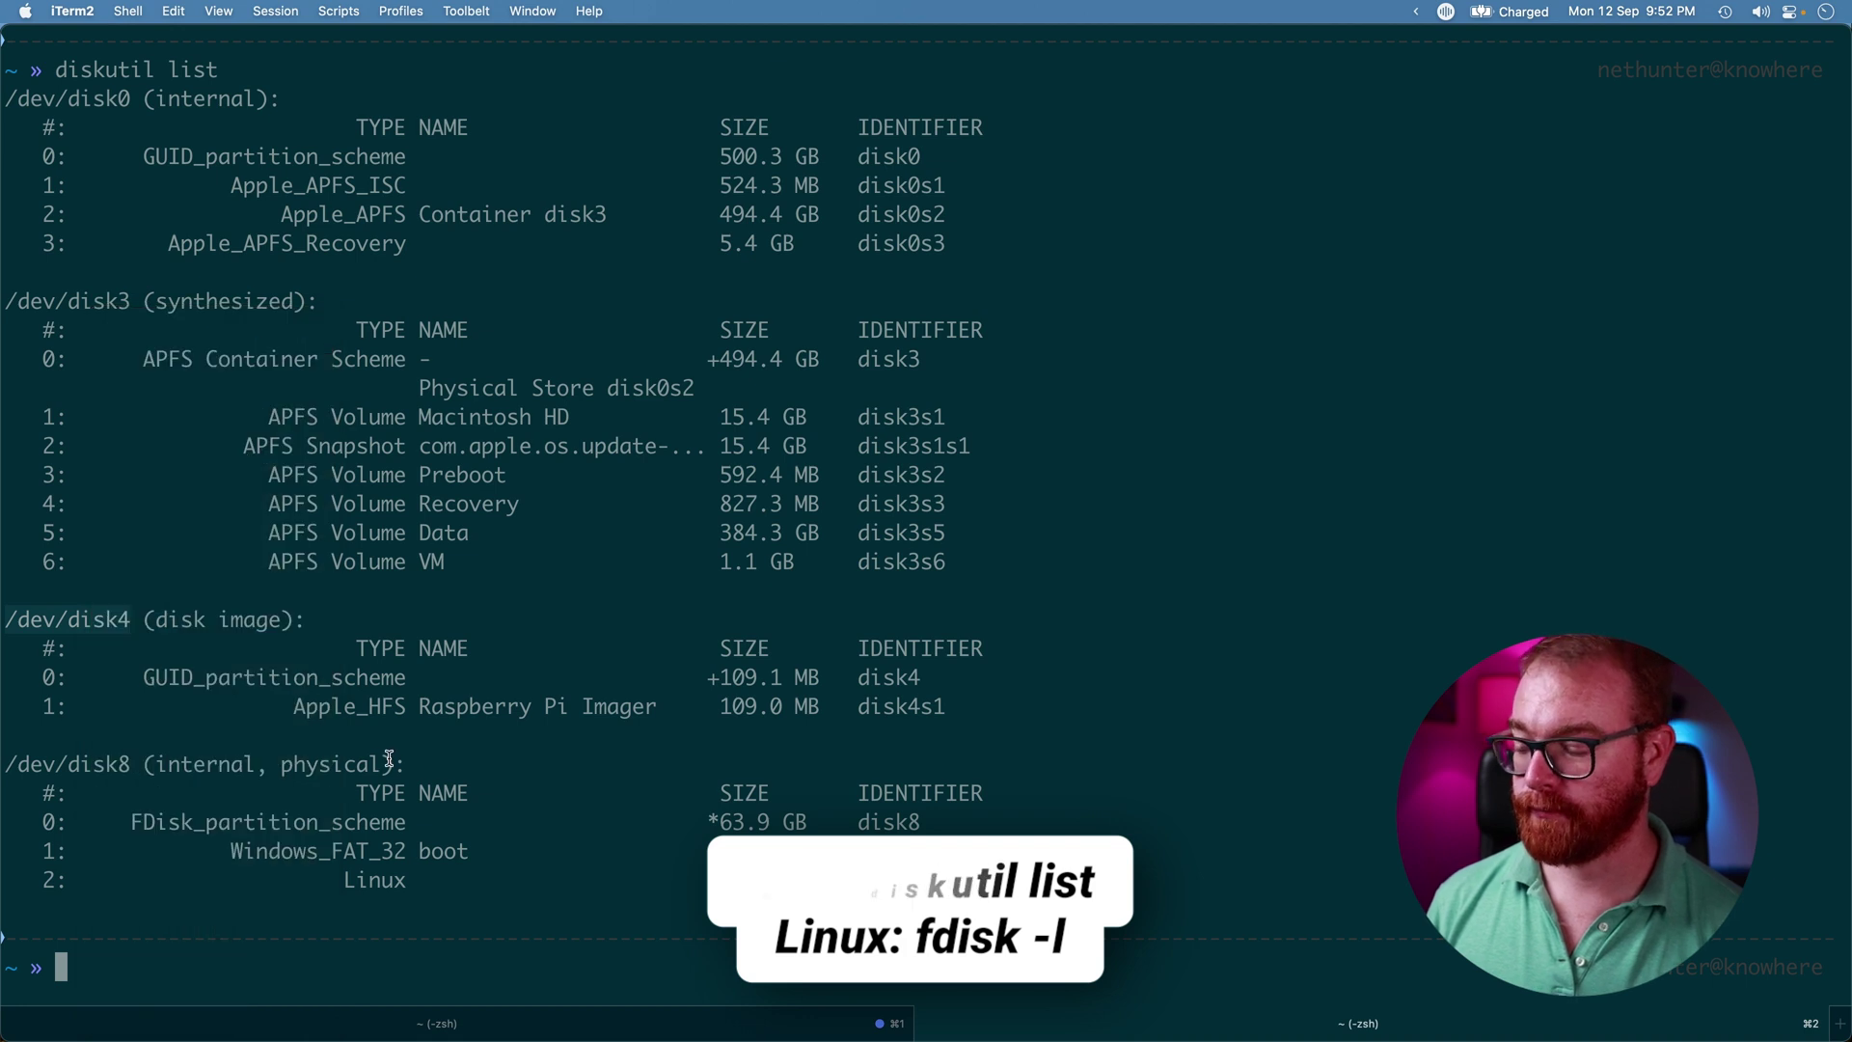
text(cd YouTube/Downloads)
key(Return)
text(sudo)
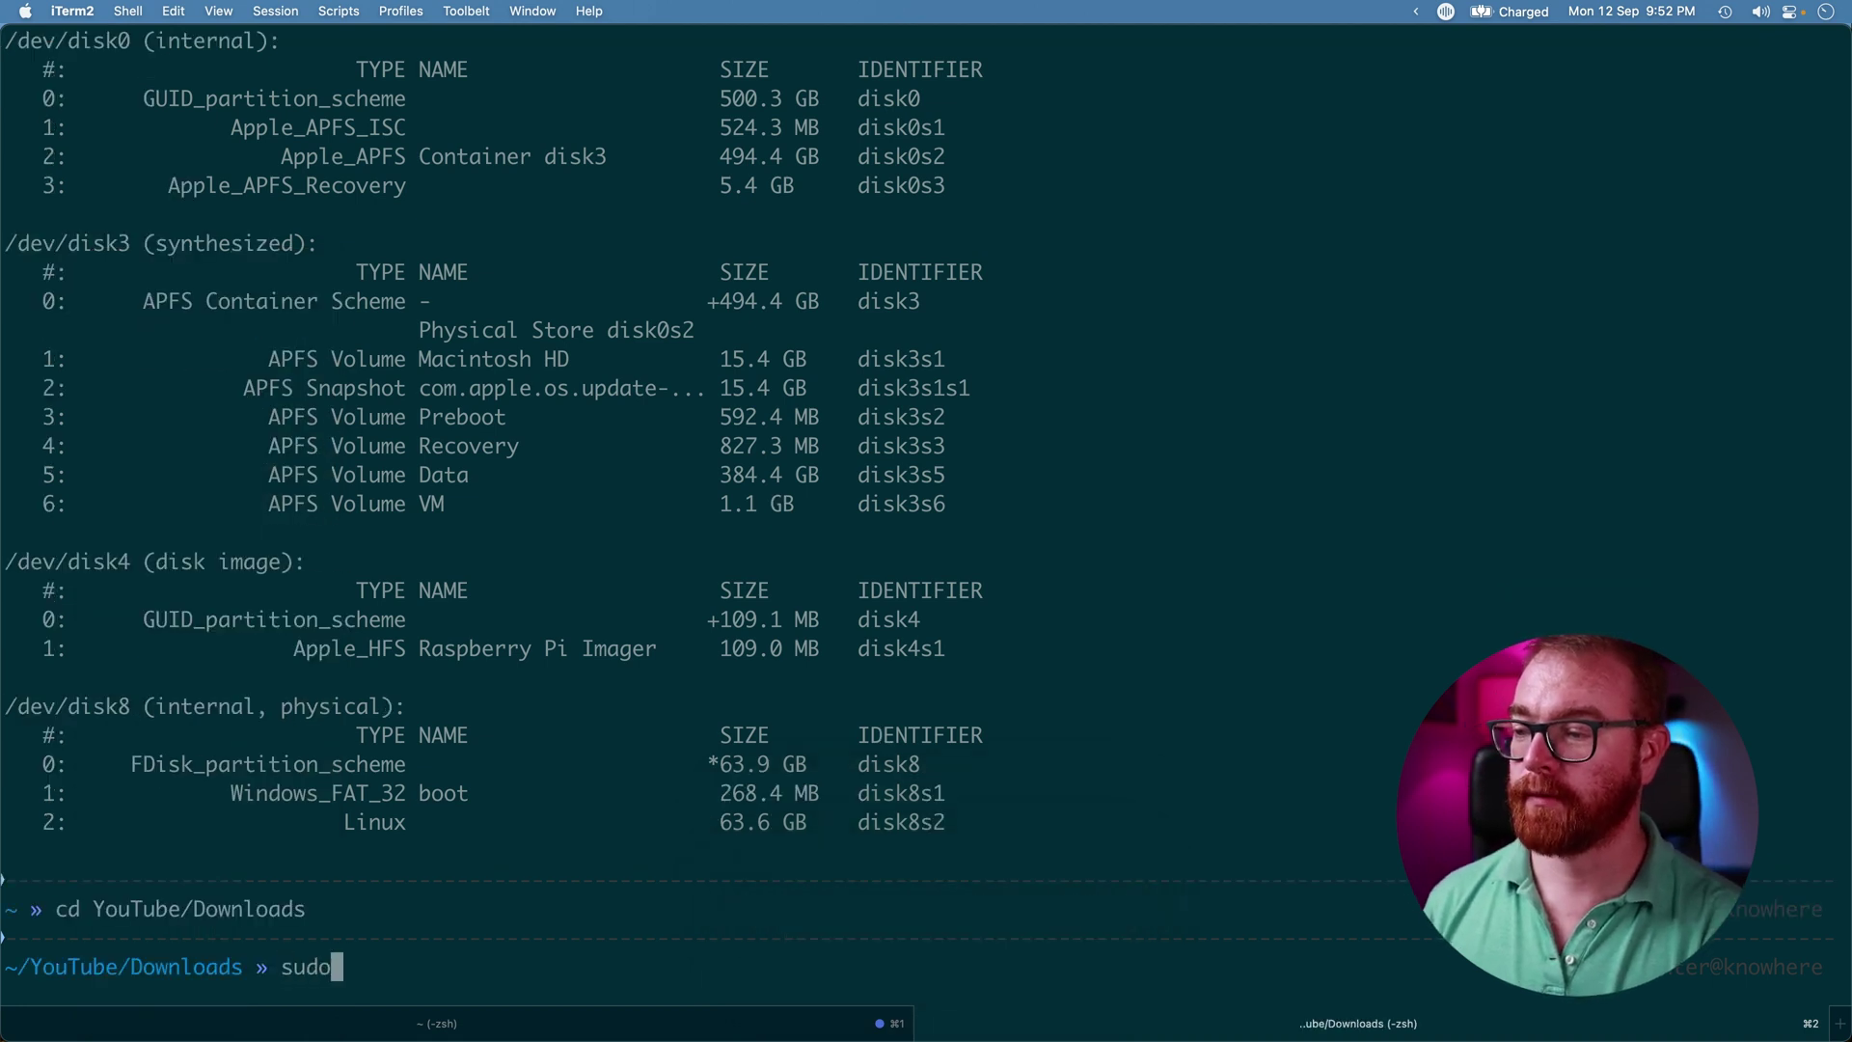
Copy 10240 MB from /dev/rdisk4 into image.img with sudo dd, showing progress.
text(dd if=/dev/rdisk4)
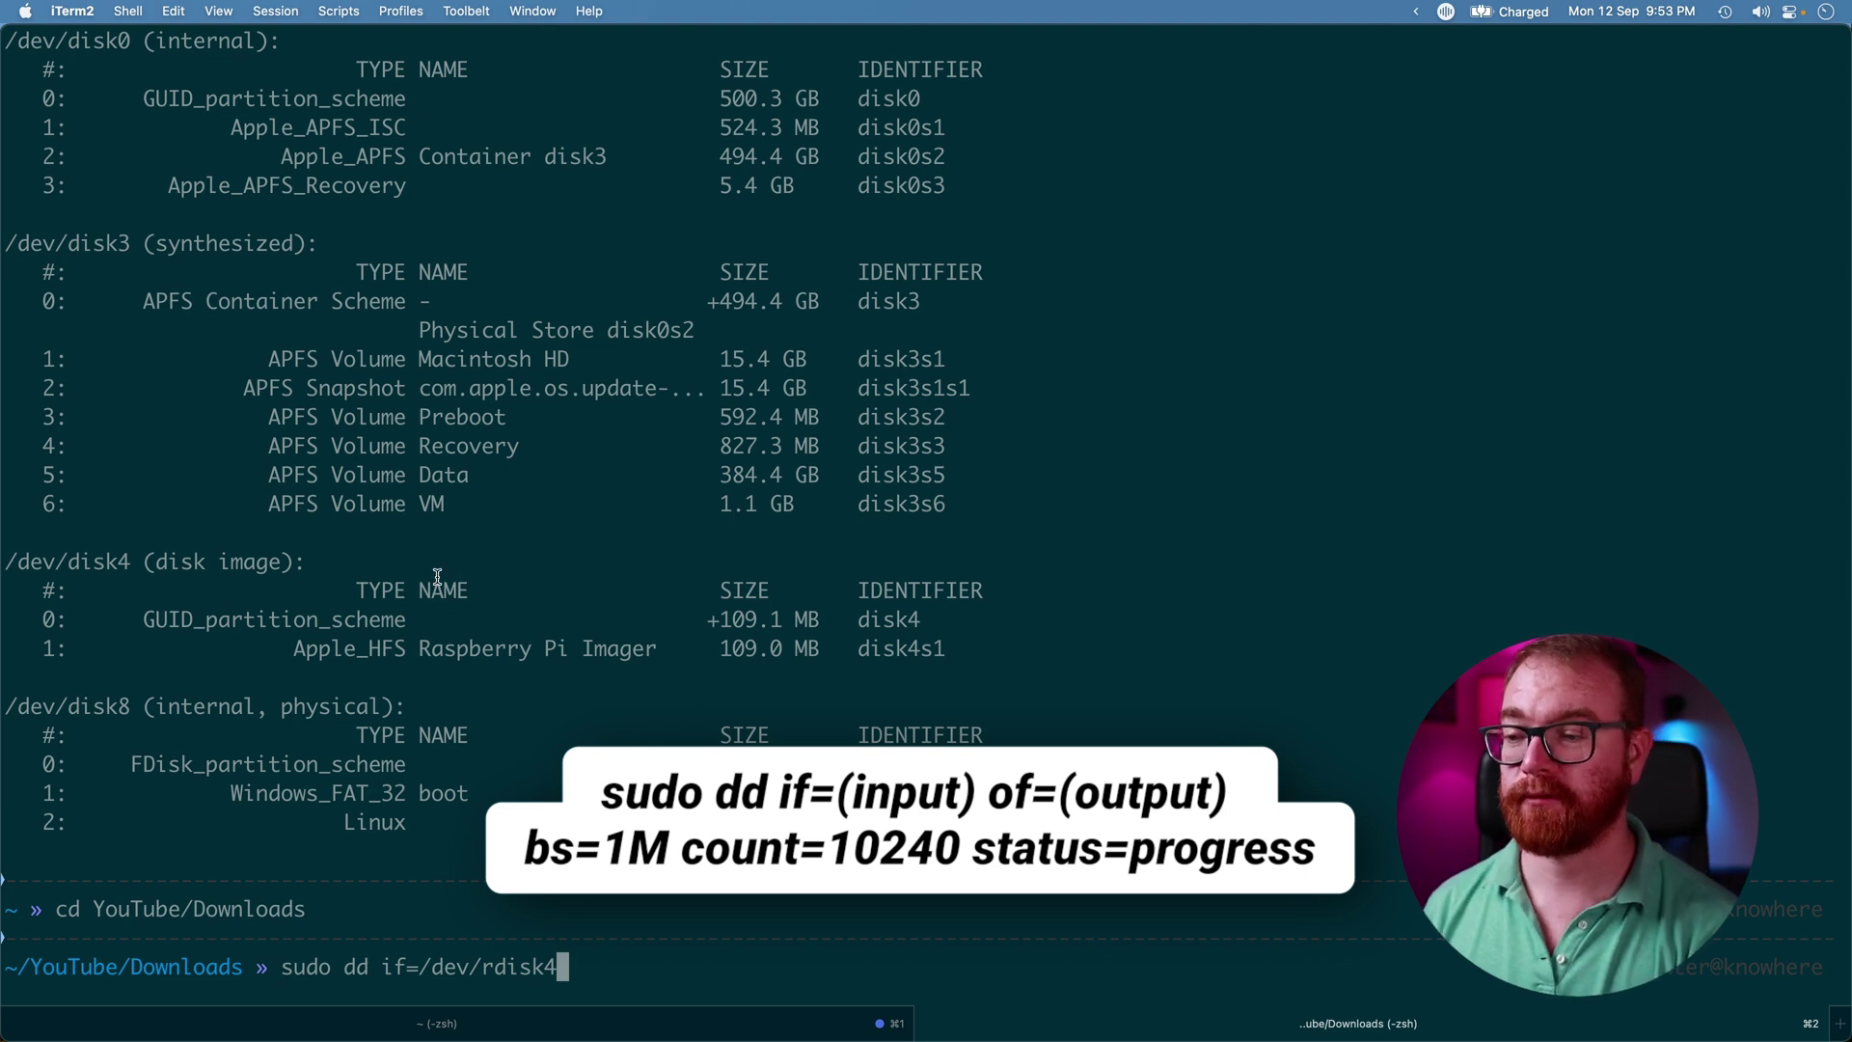
text(of=ima)
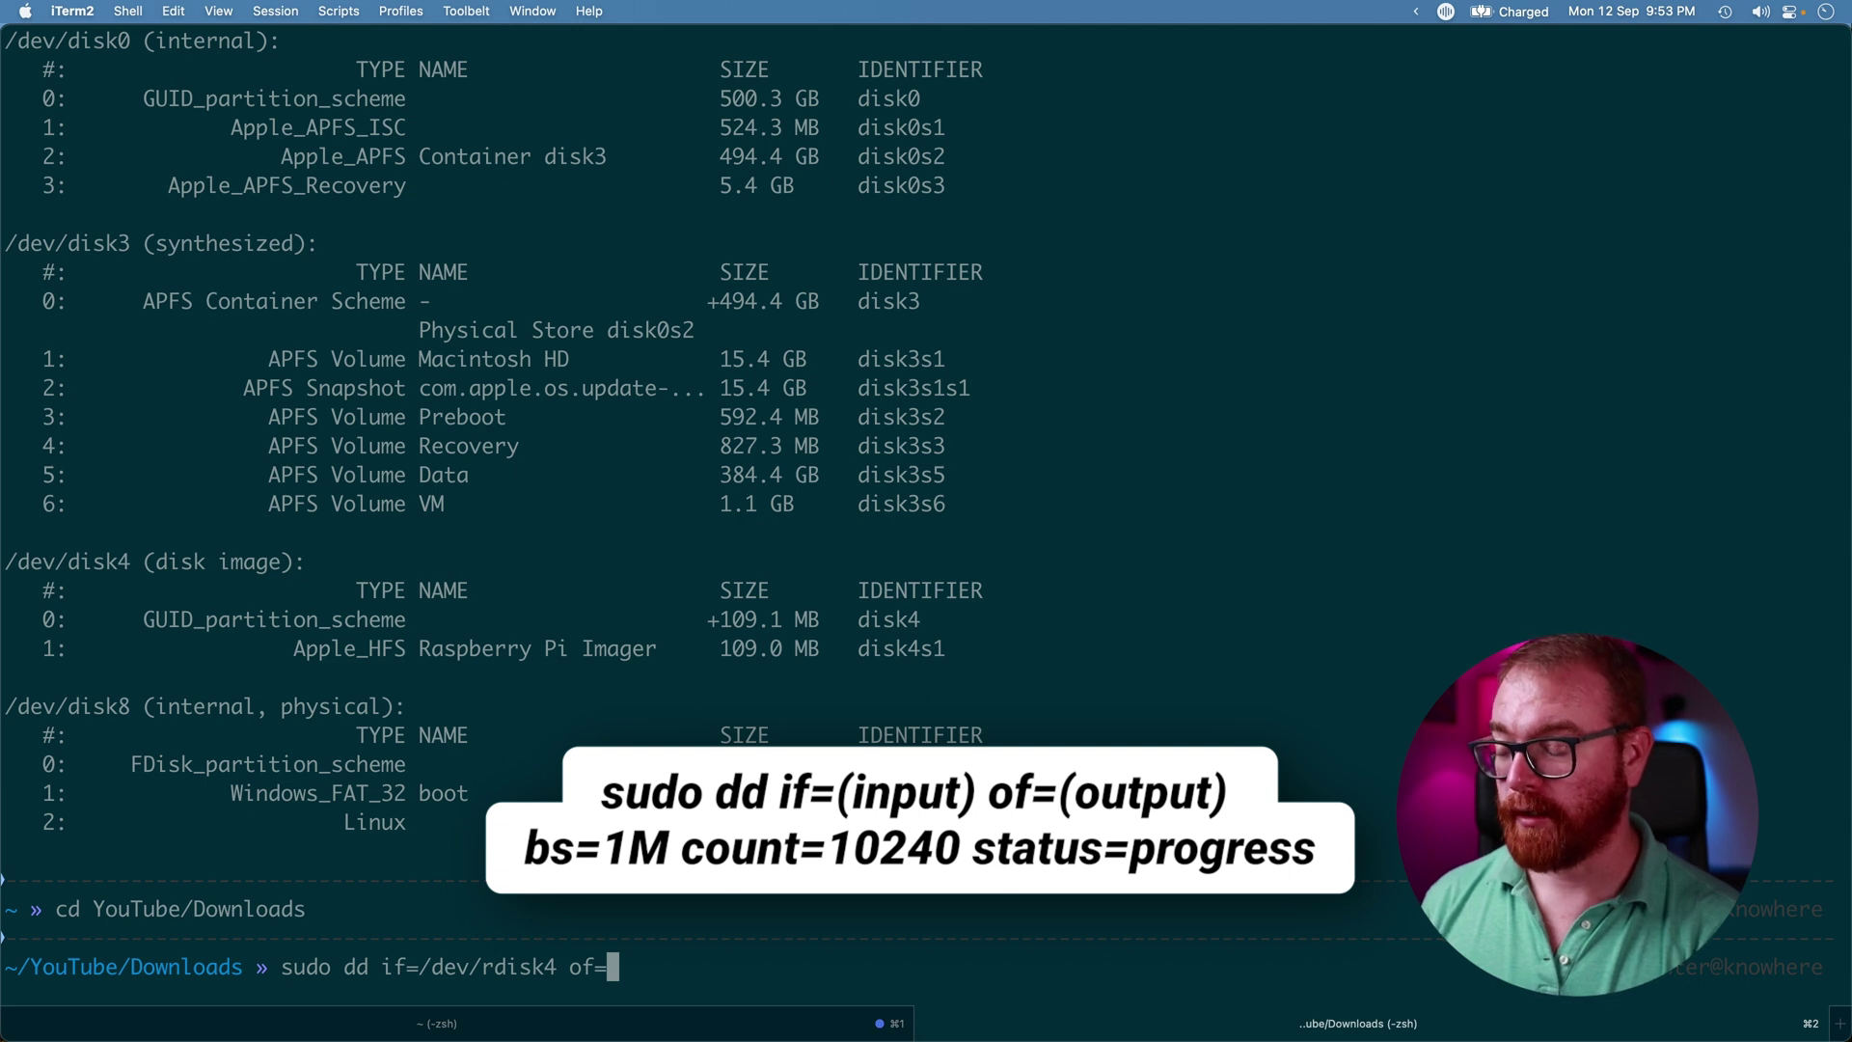
text(ge.img bs)
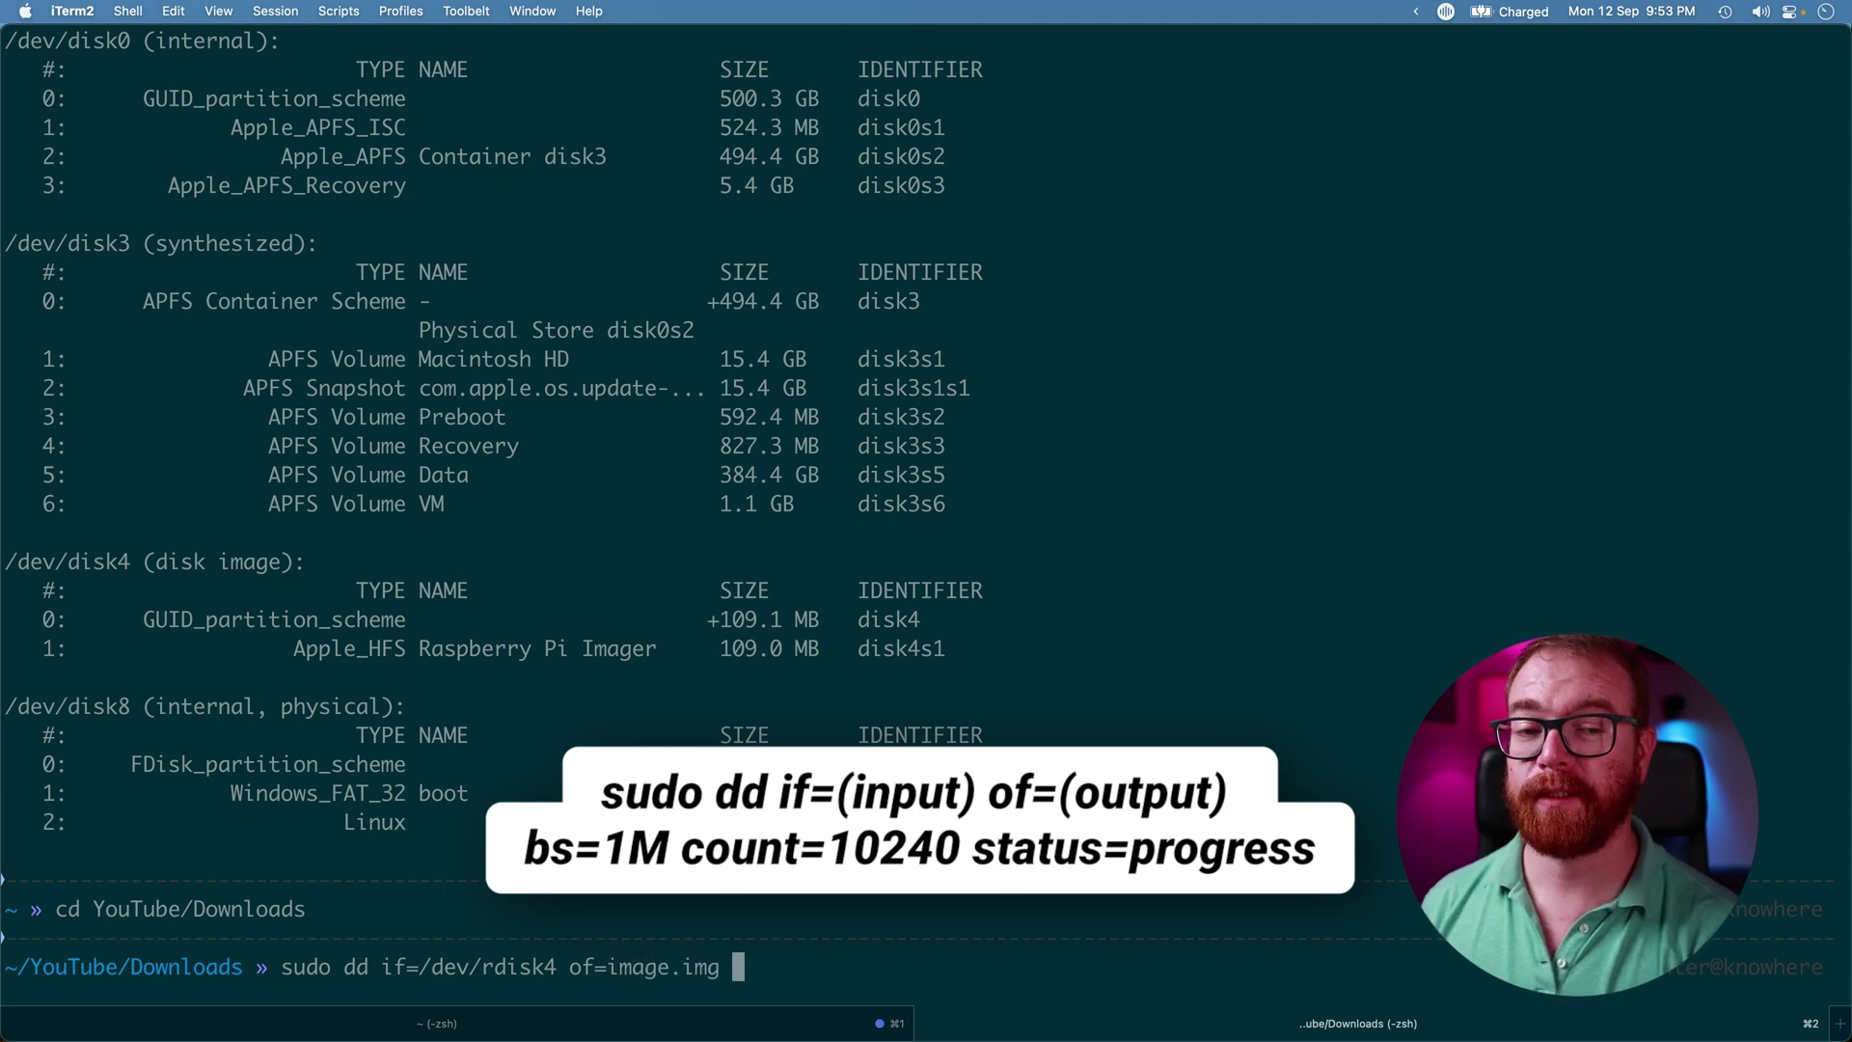
text(=1M)
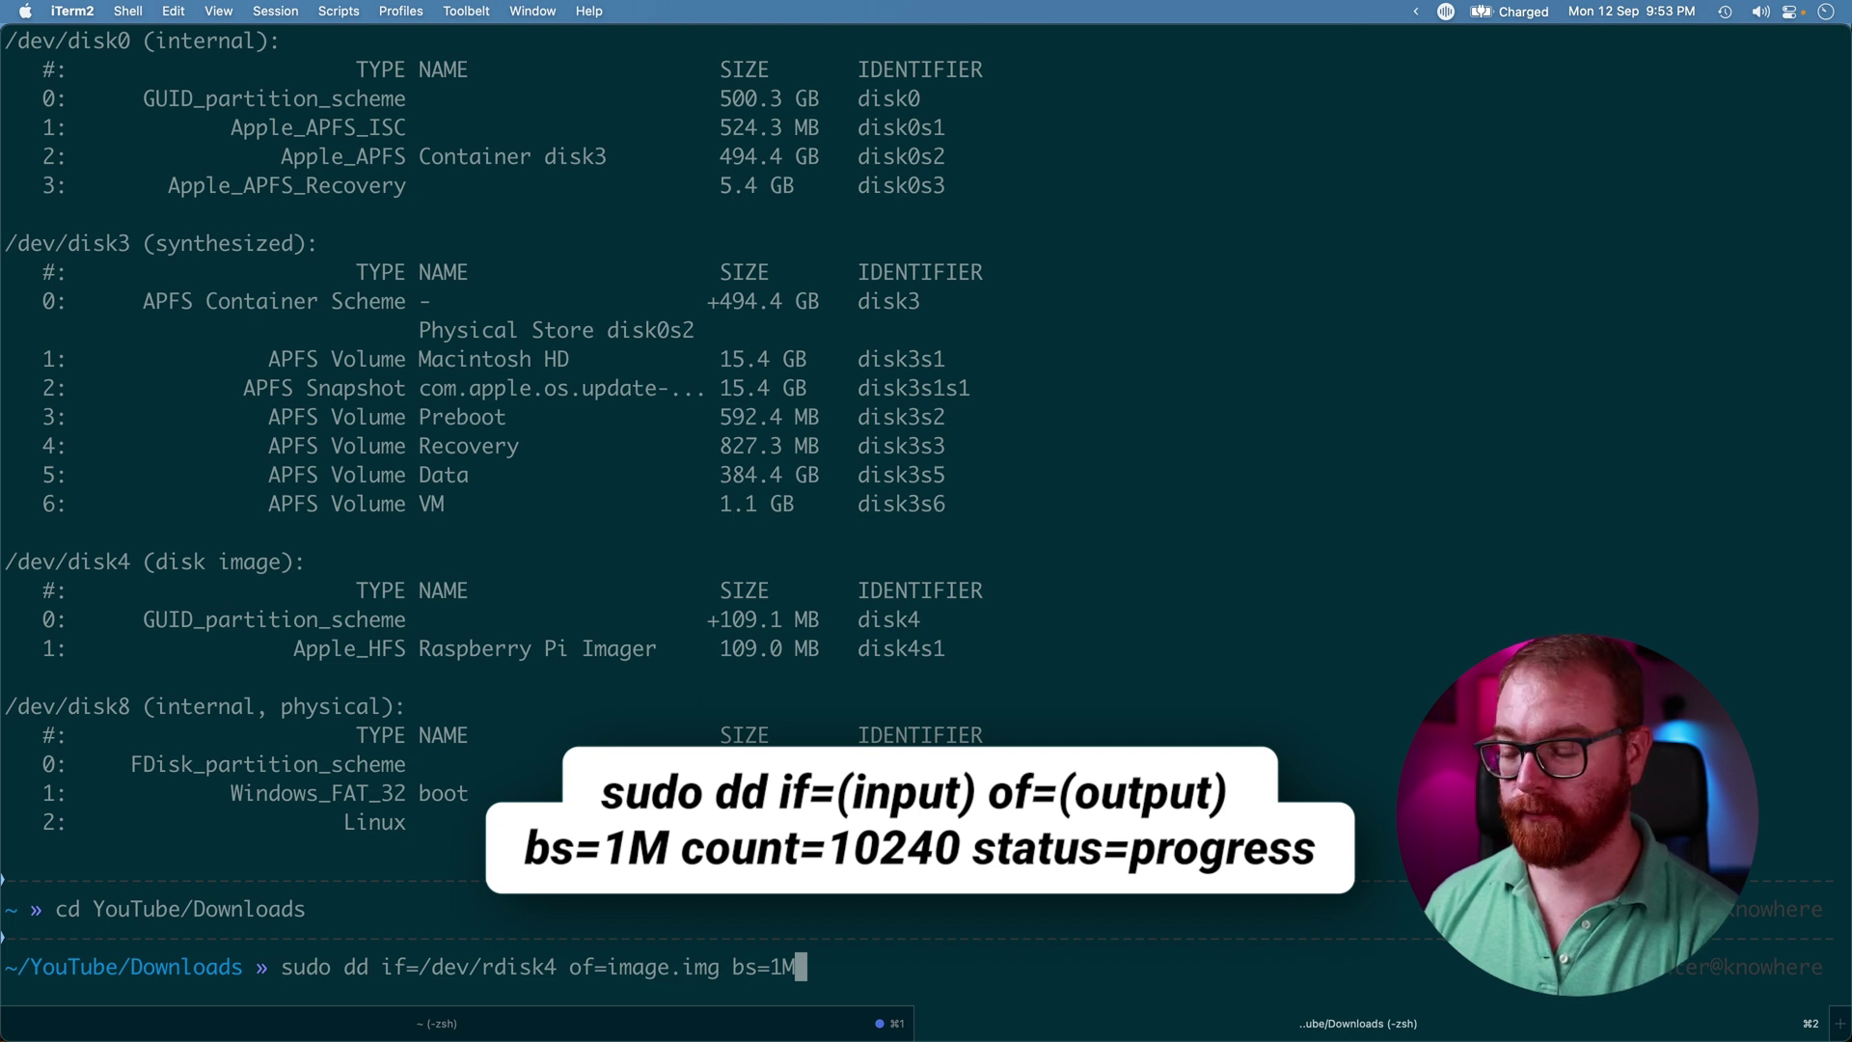
text(count=10240)
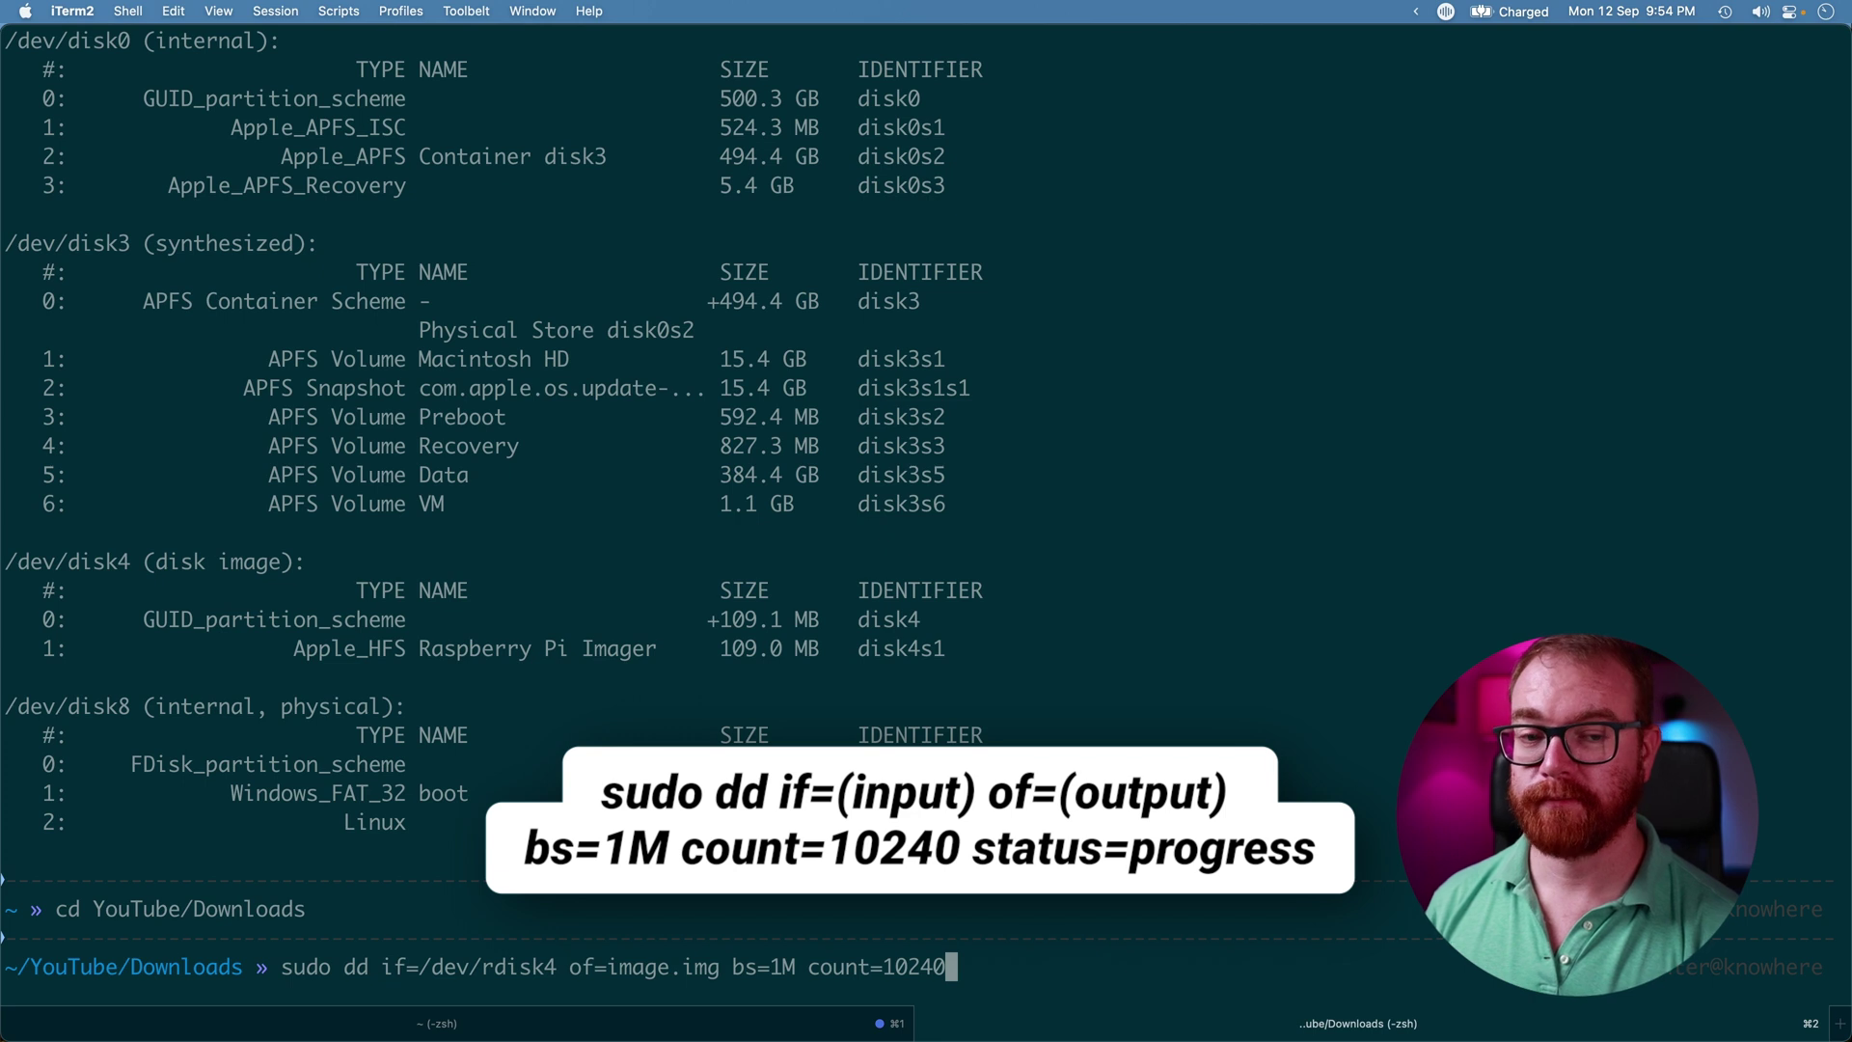
text(s=progress)
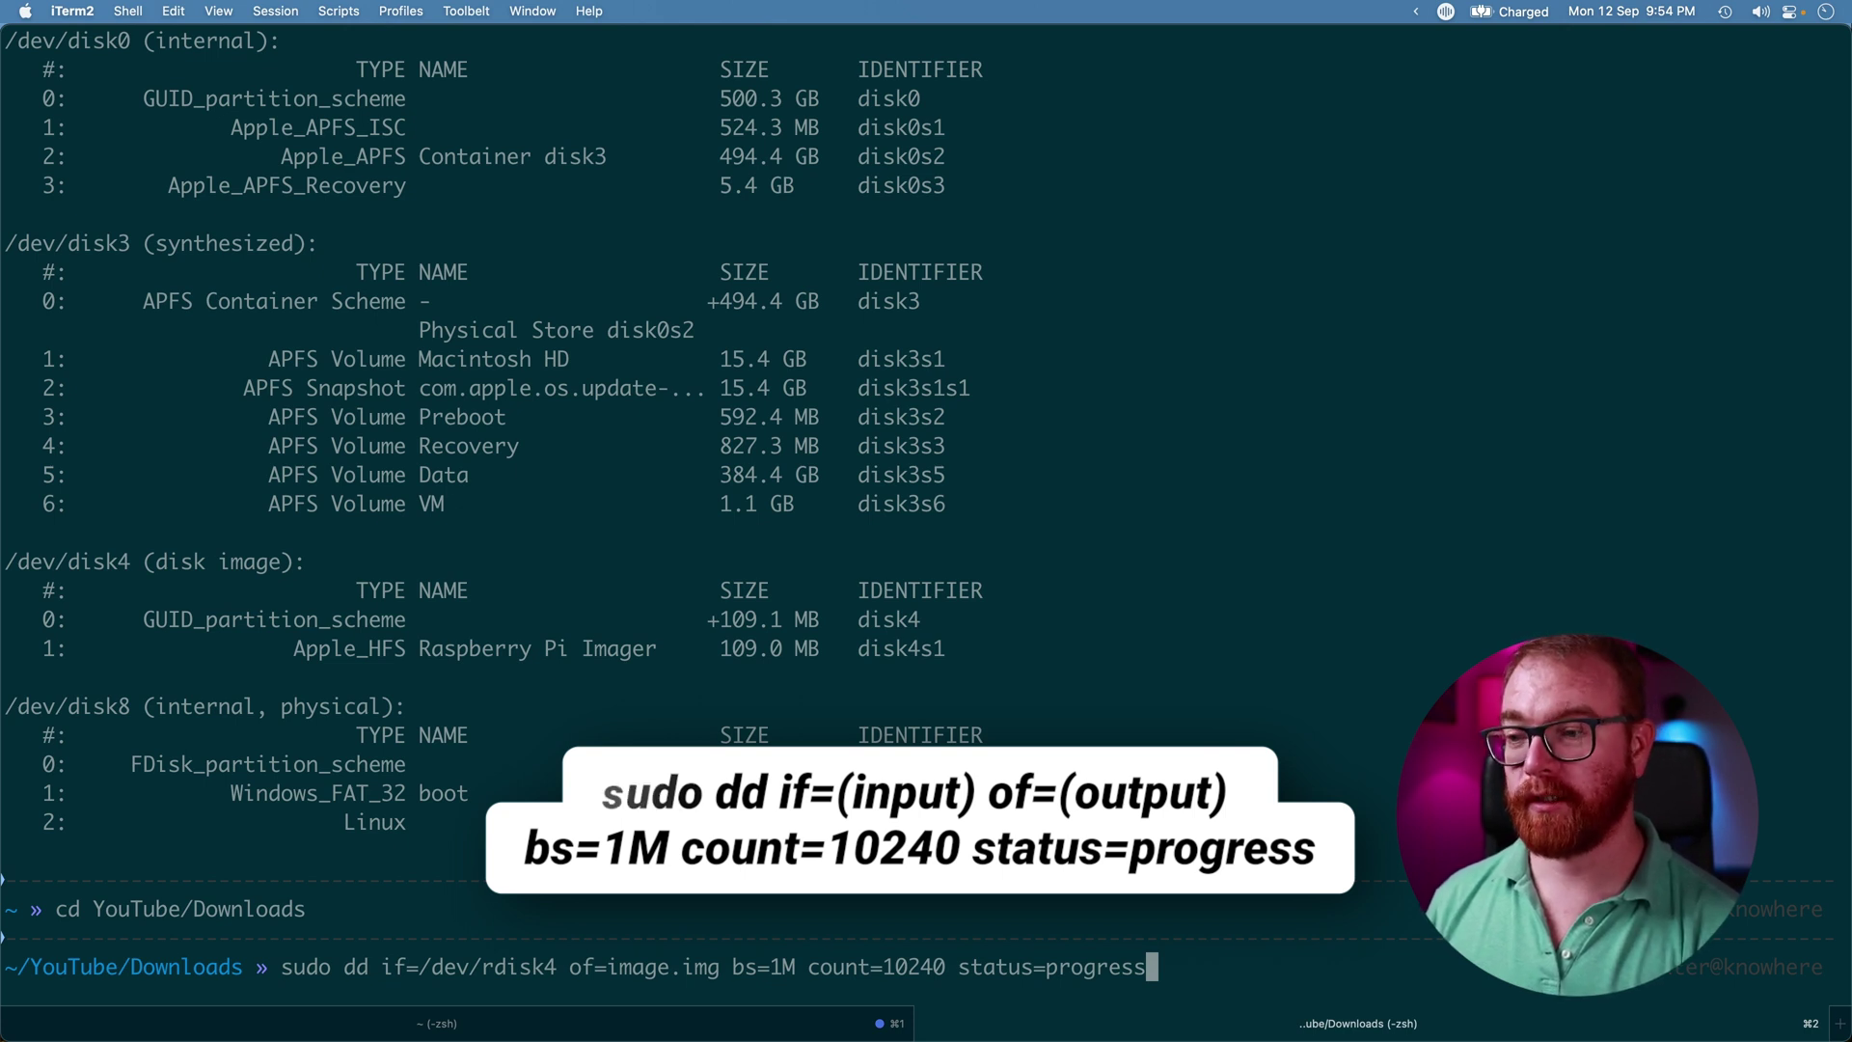
key(Return)
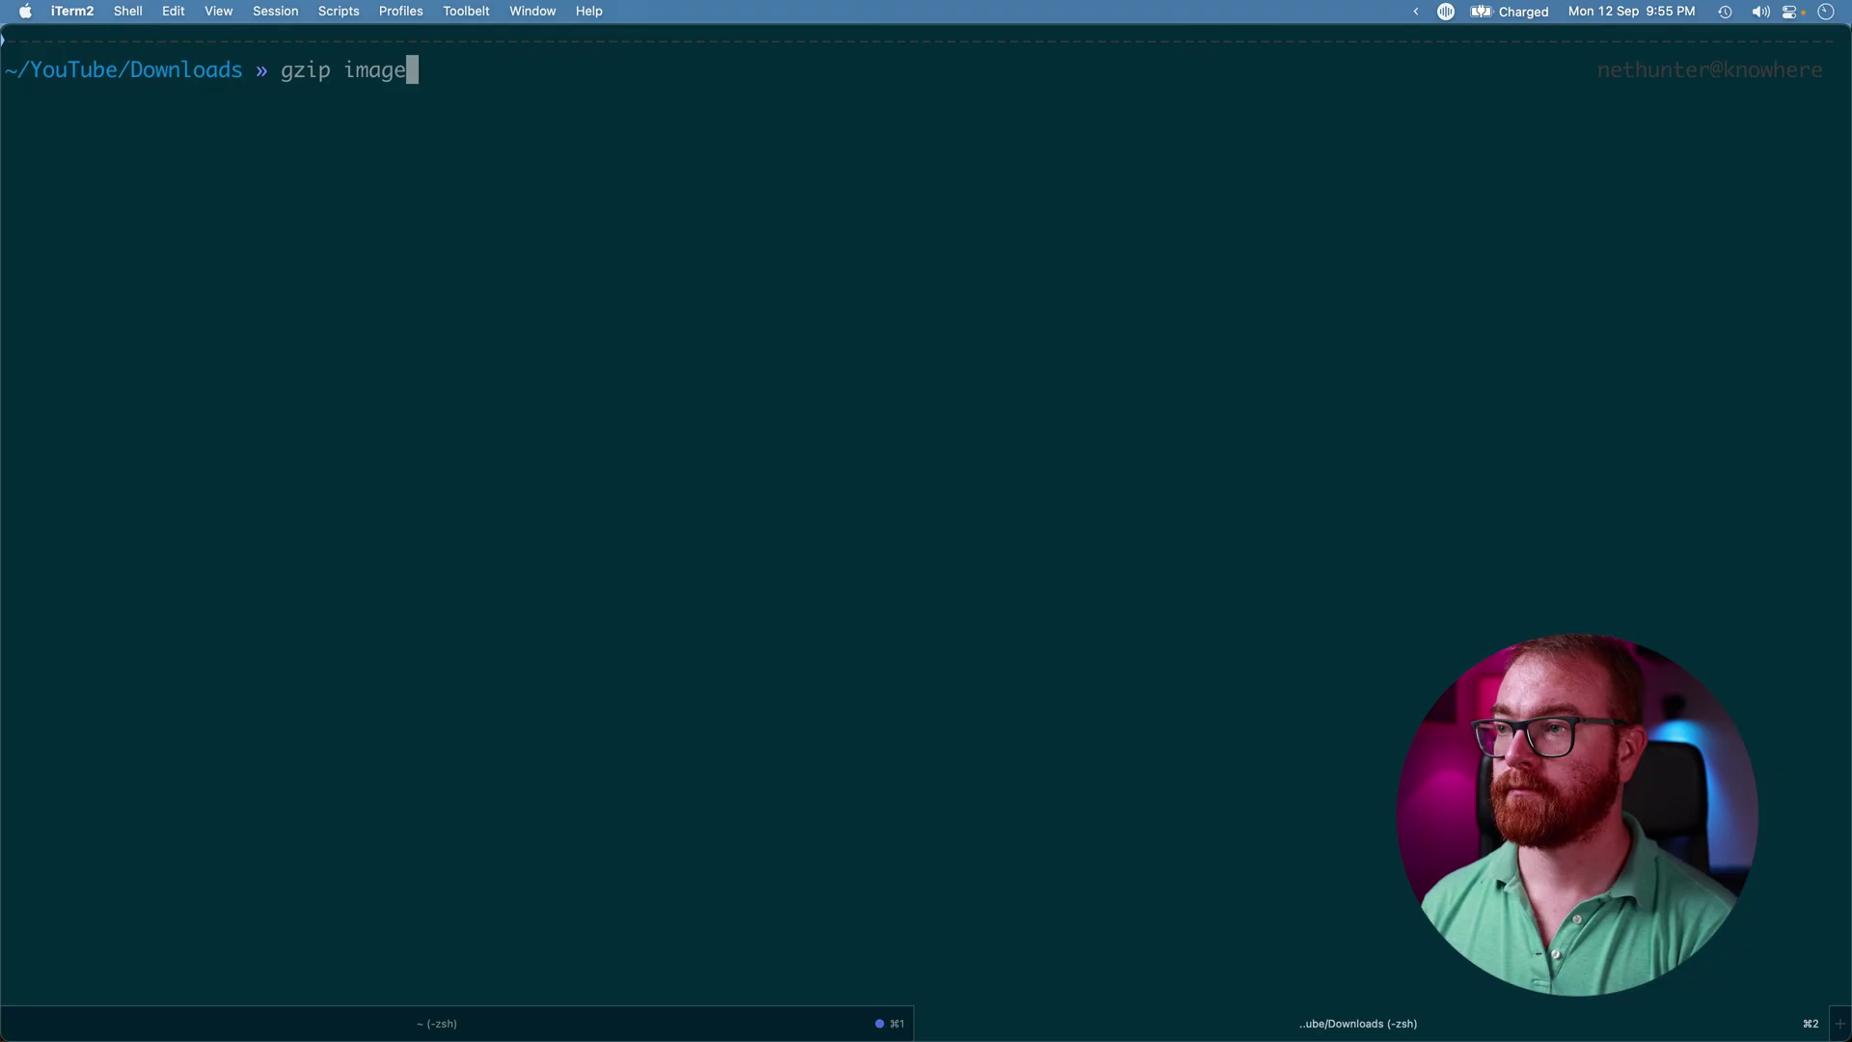
Gzip image.img and confirm with ls -llh that image.img.gz is 18M.
text(.img)
key(Return)
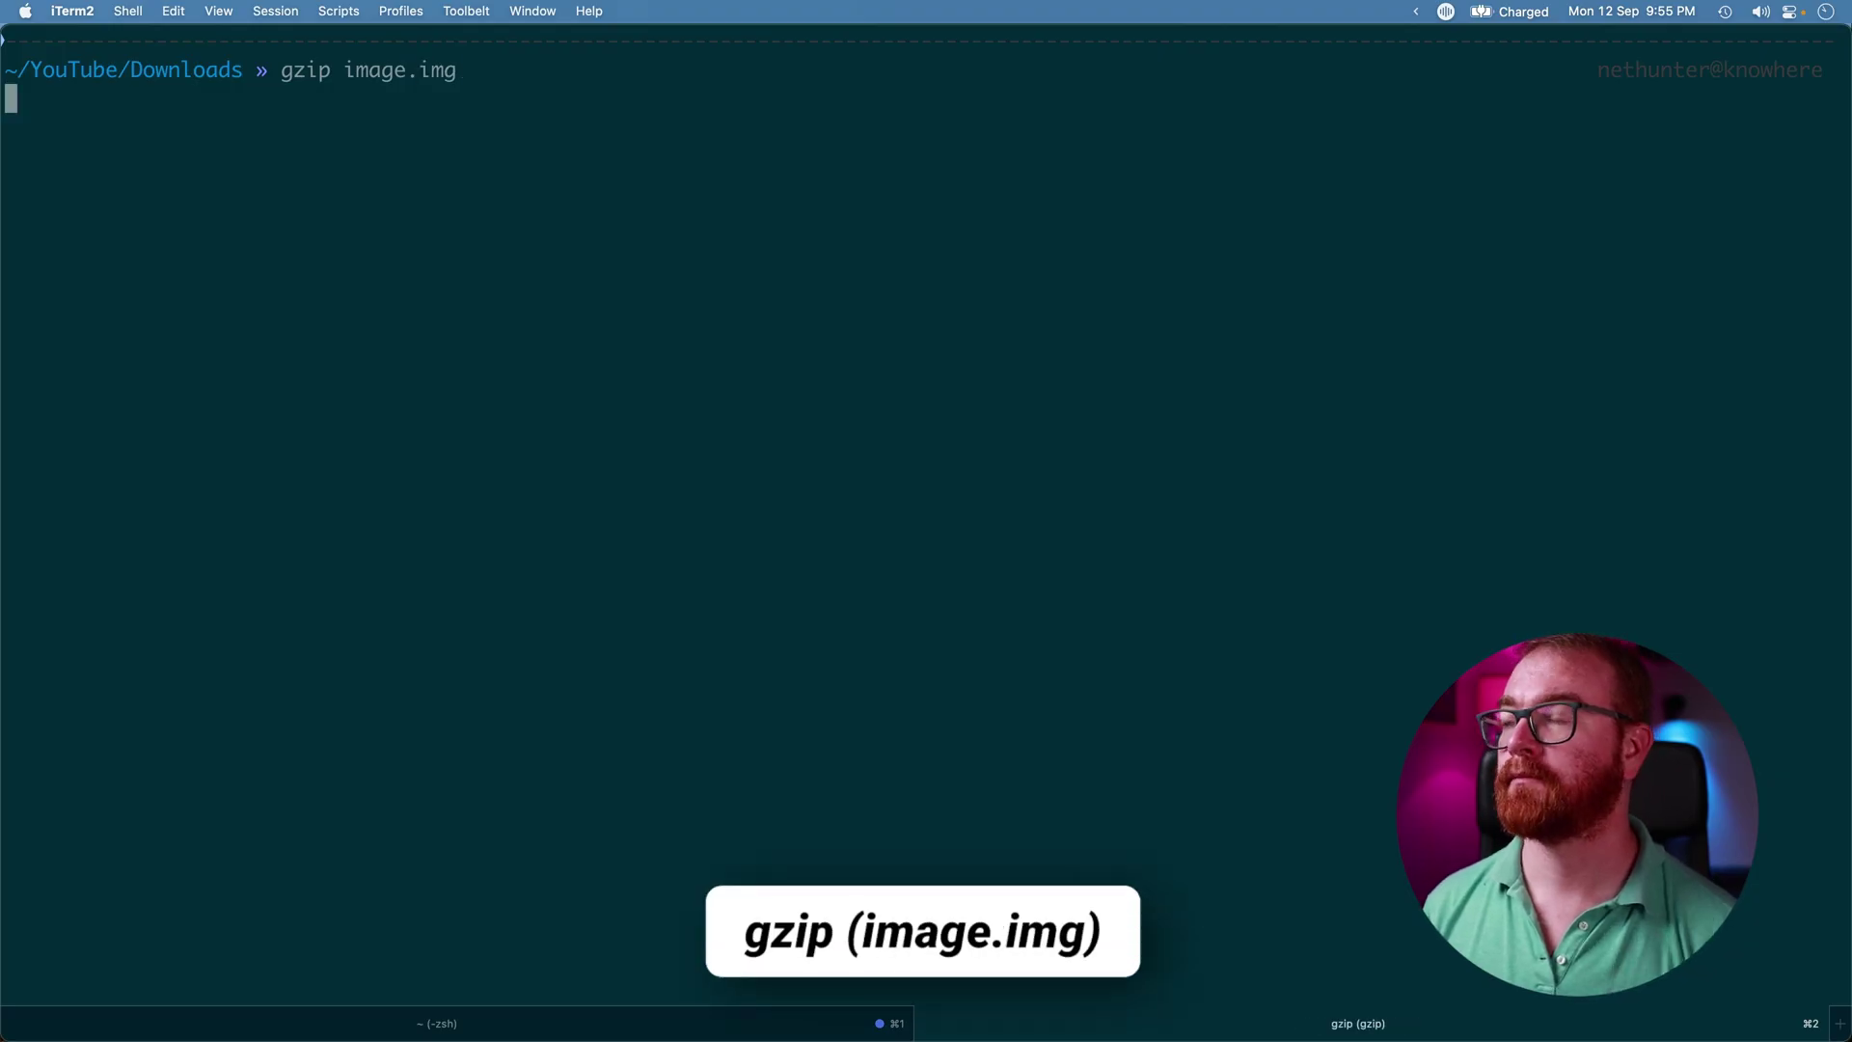
text(ls -llh image.img.gz)
key(Return)
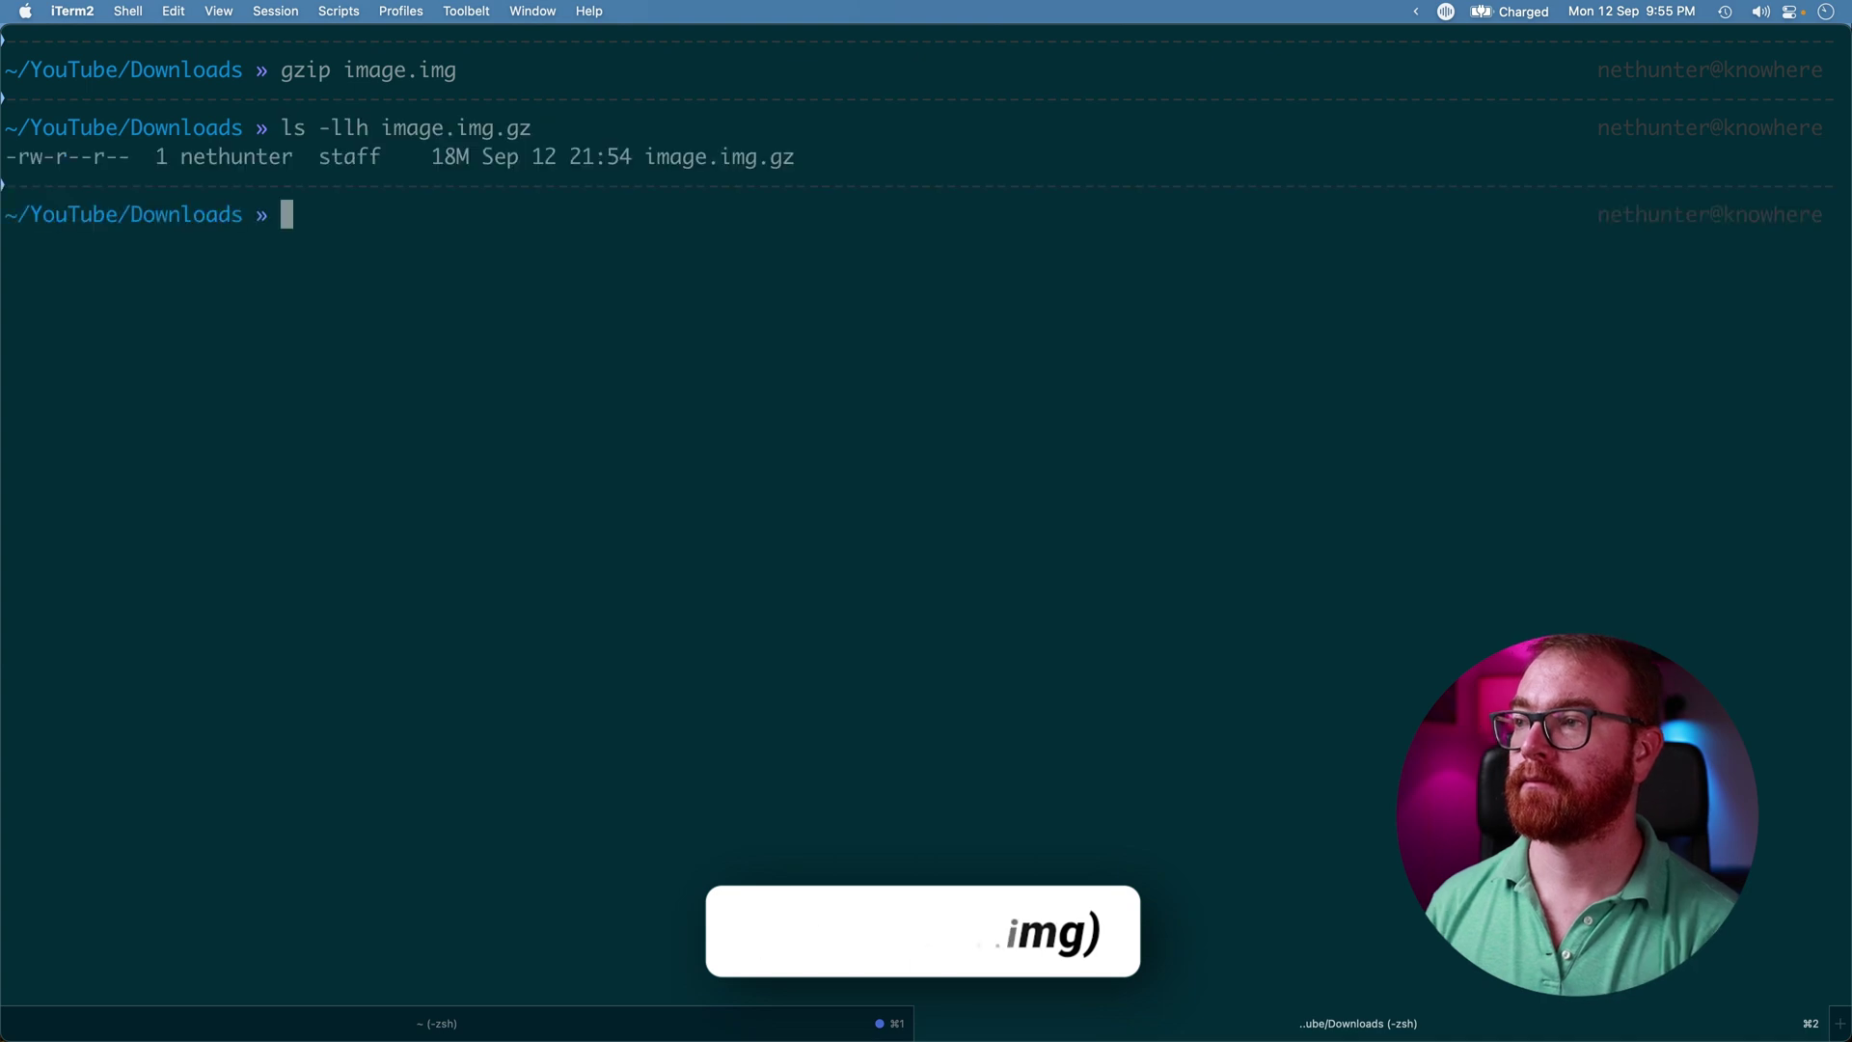